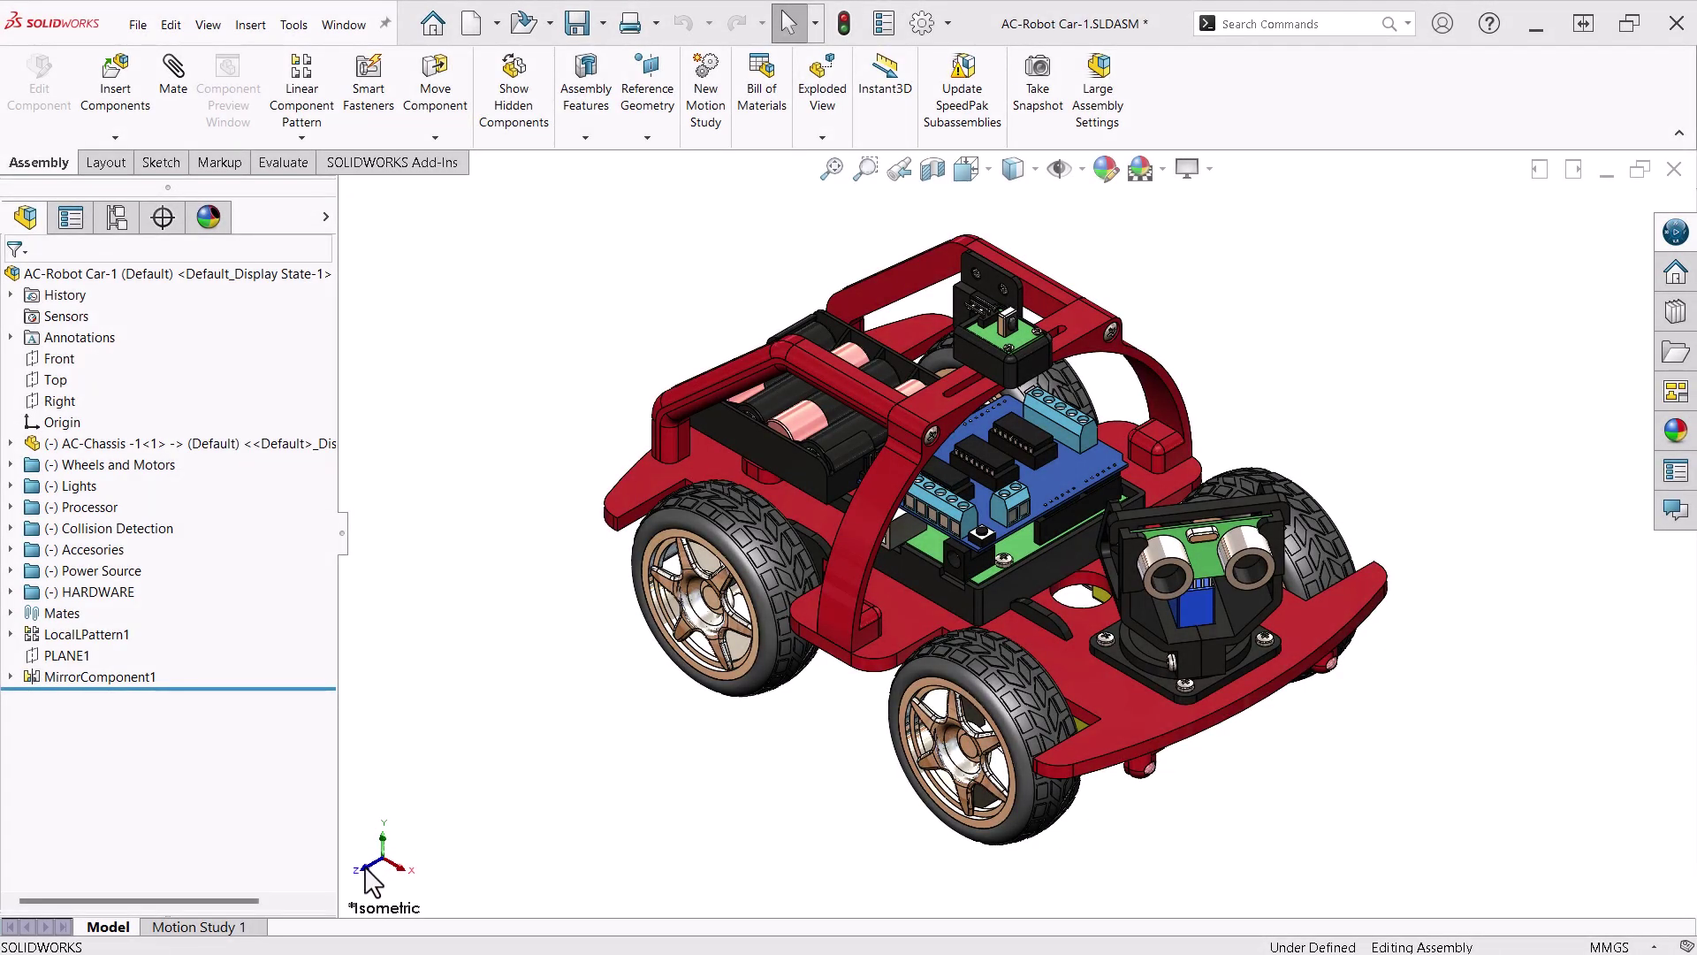
View the car from the front, top and right, return to isometric, and select AC-Chassis
left_click(366, 870)
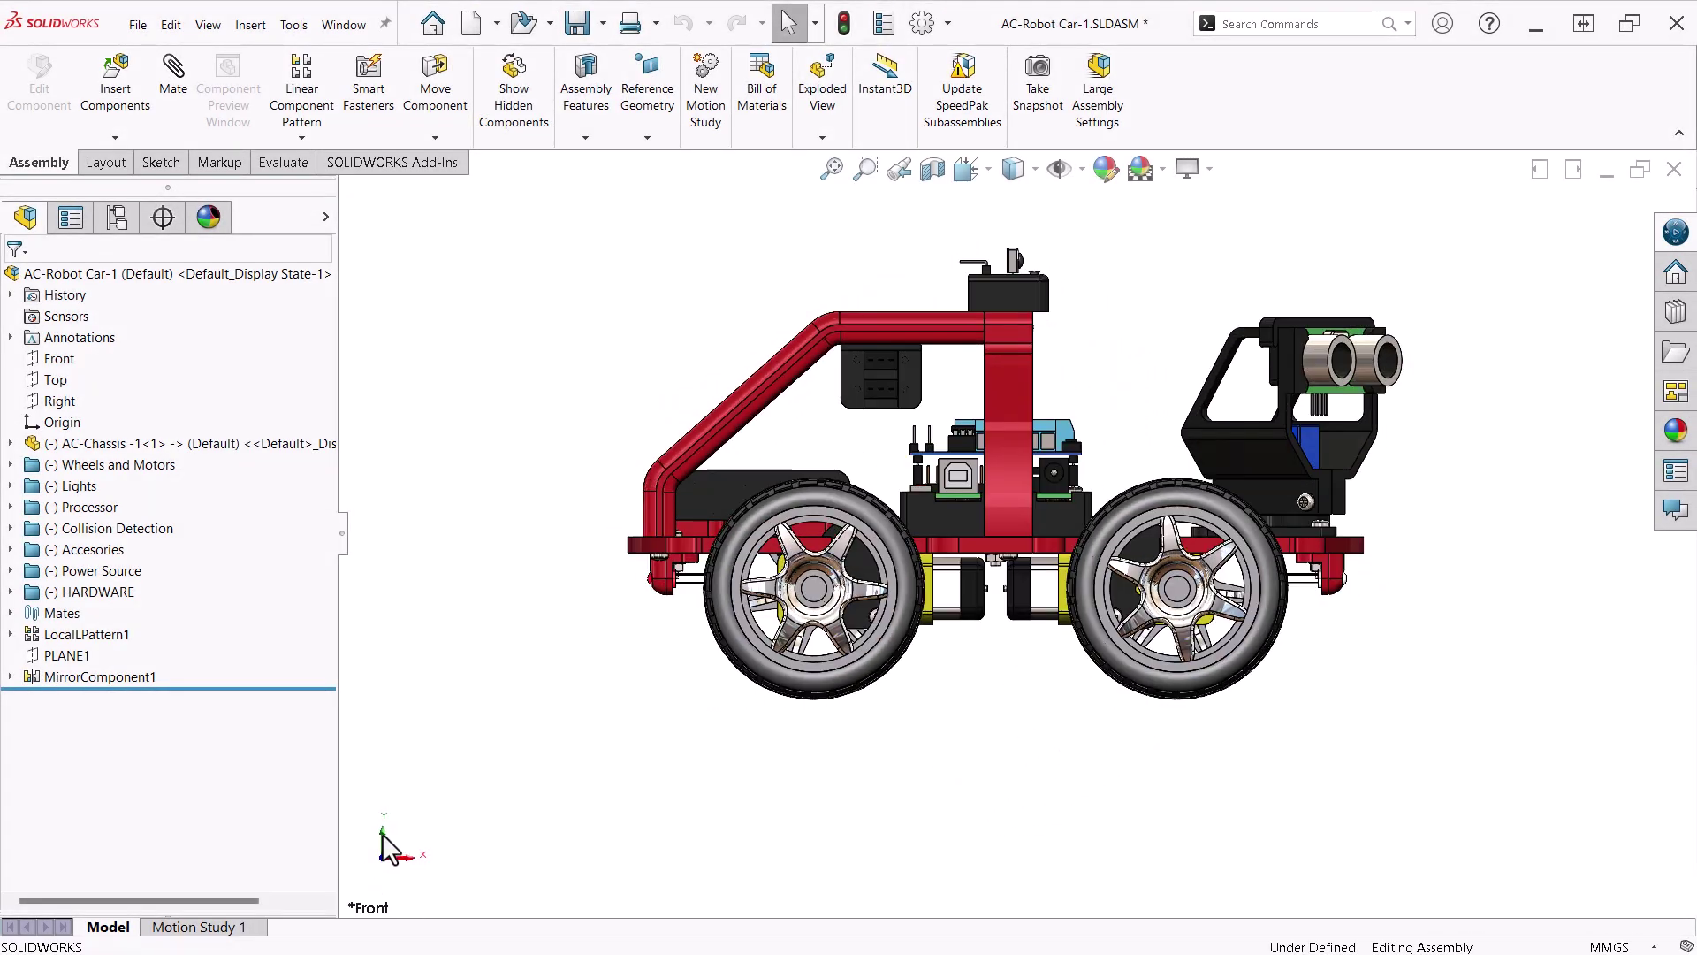
left_click(383, 836)
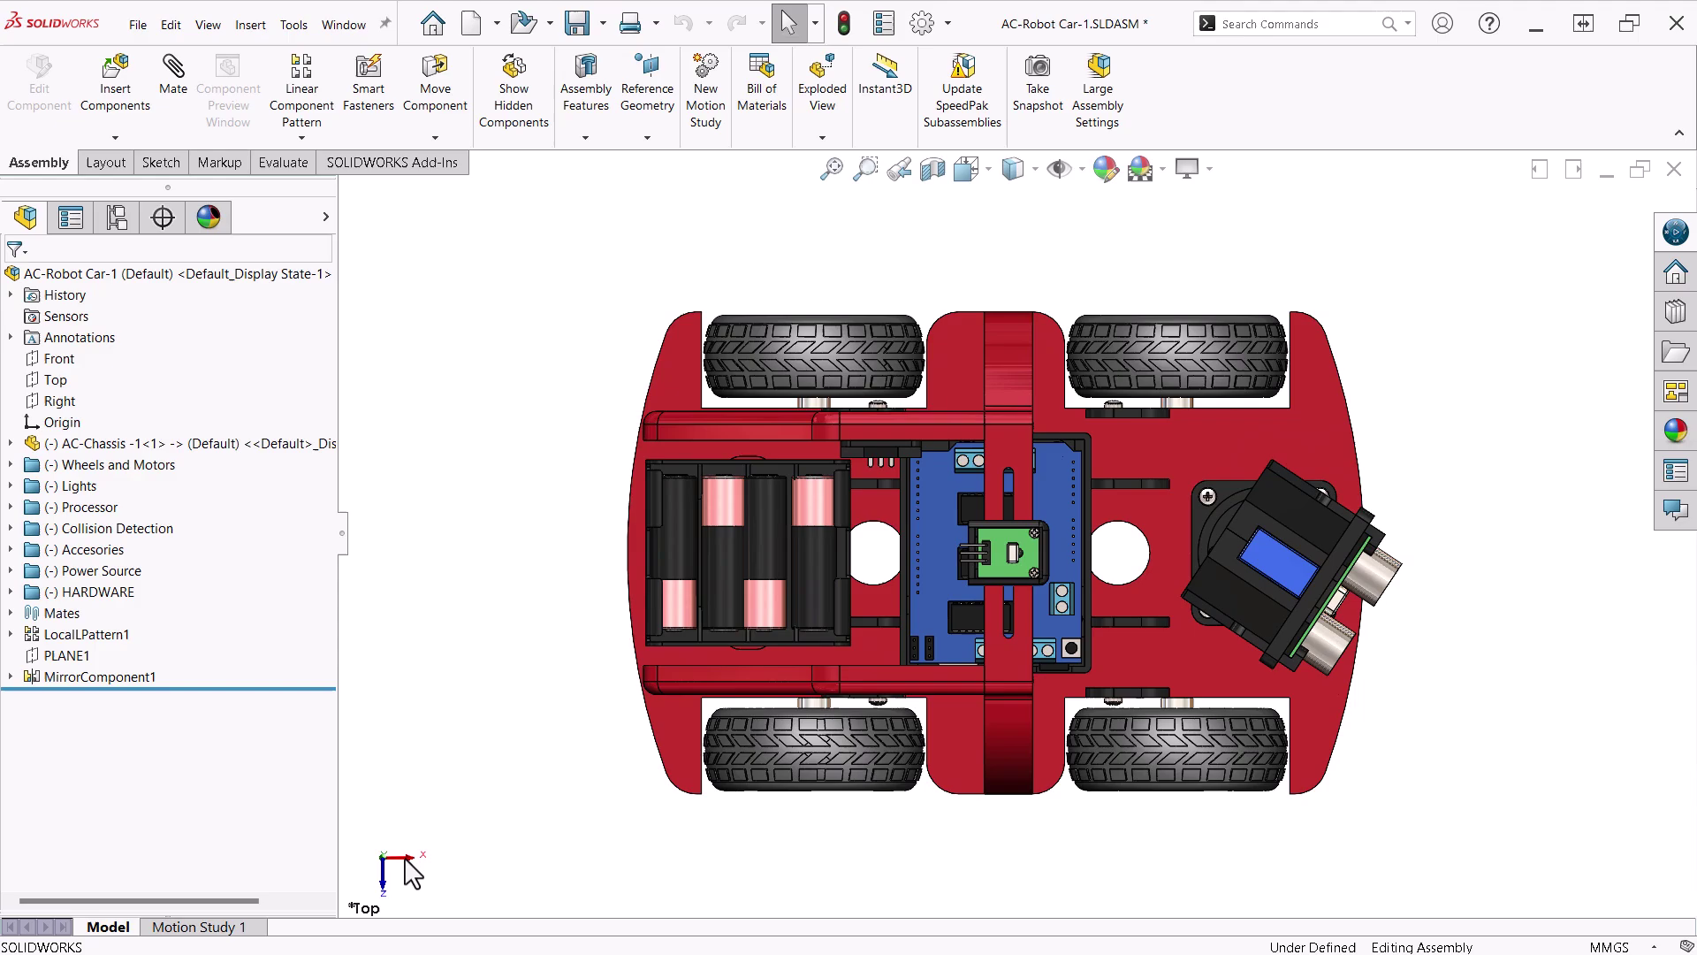
left_click(408, 857)
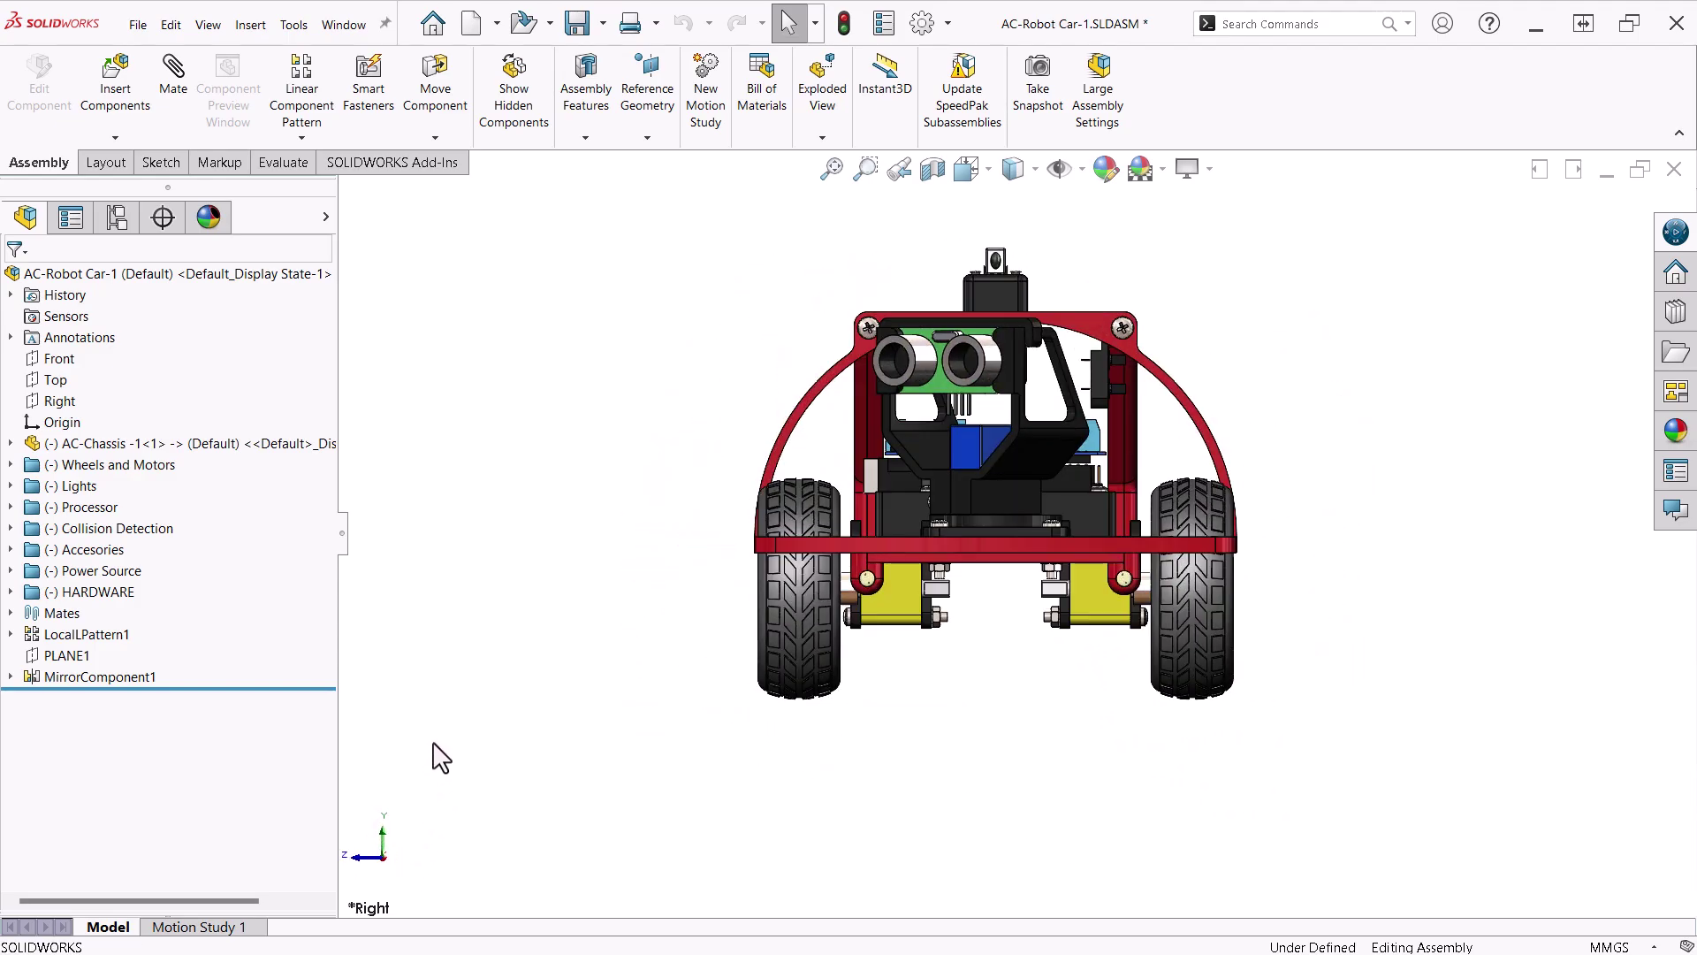
key("ctrl+7")
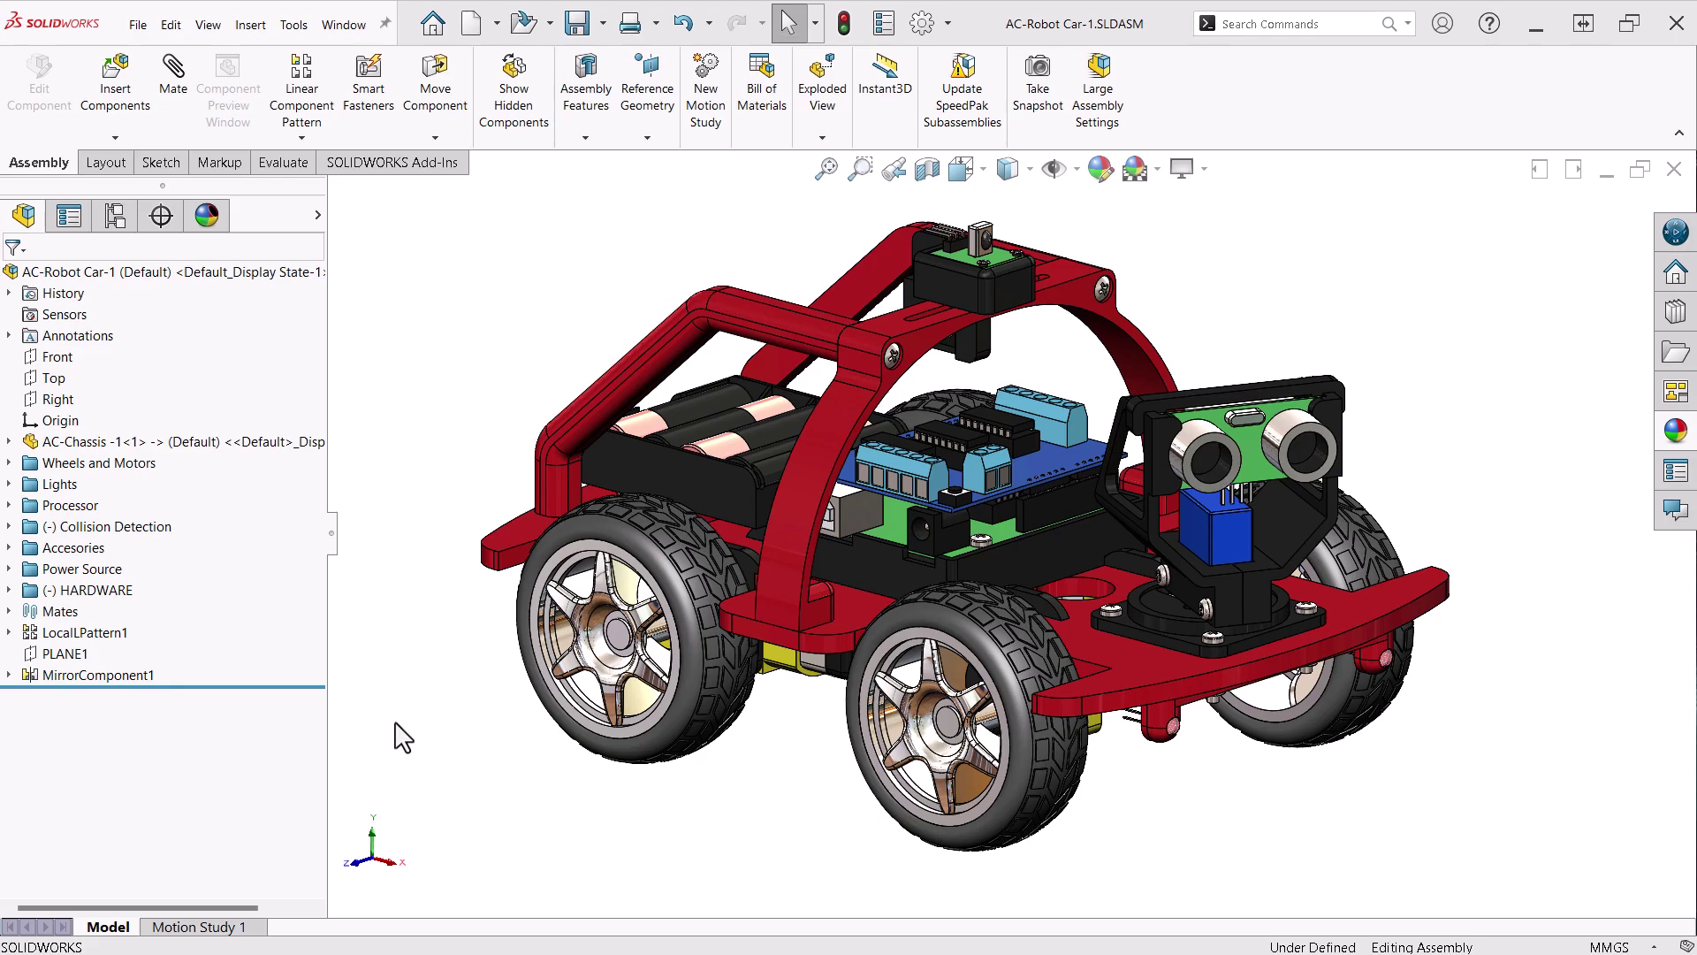
left_click(35, 452)
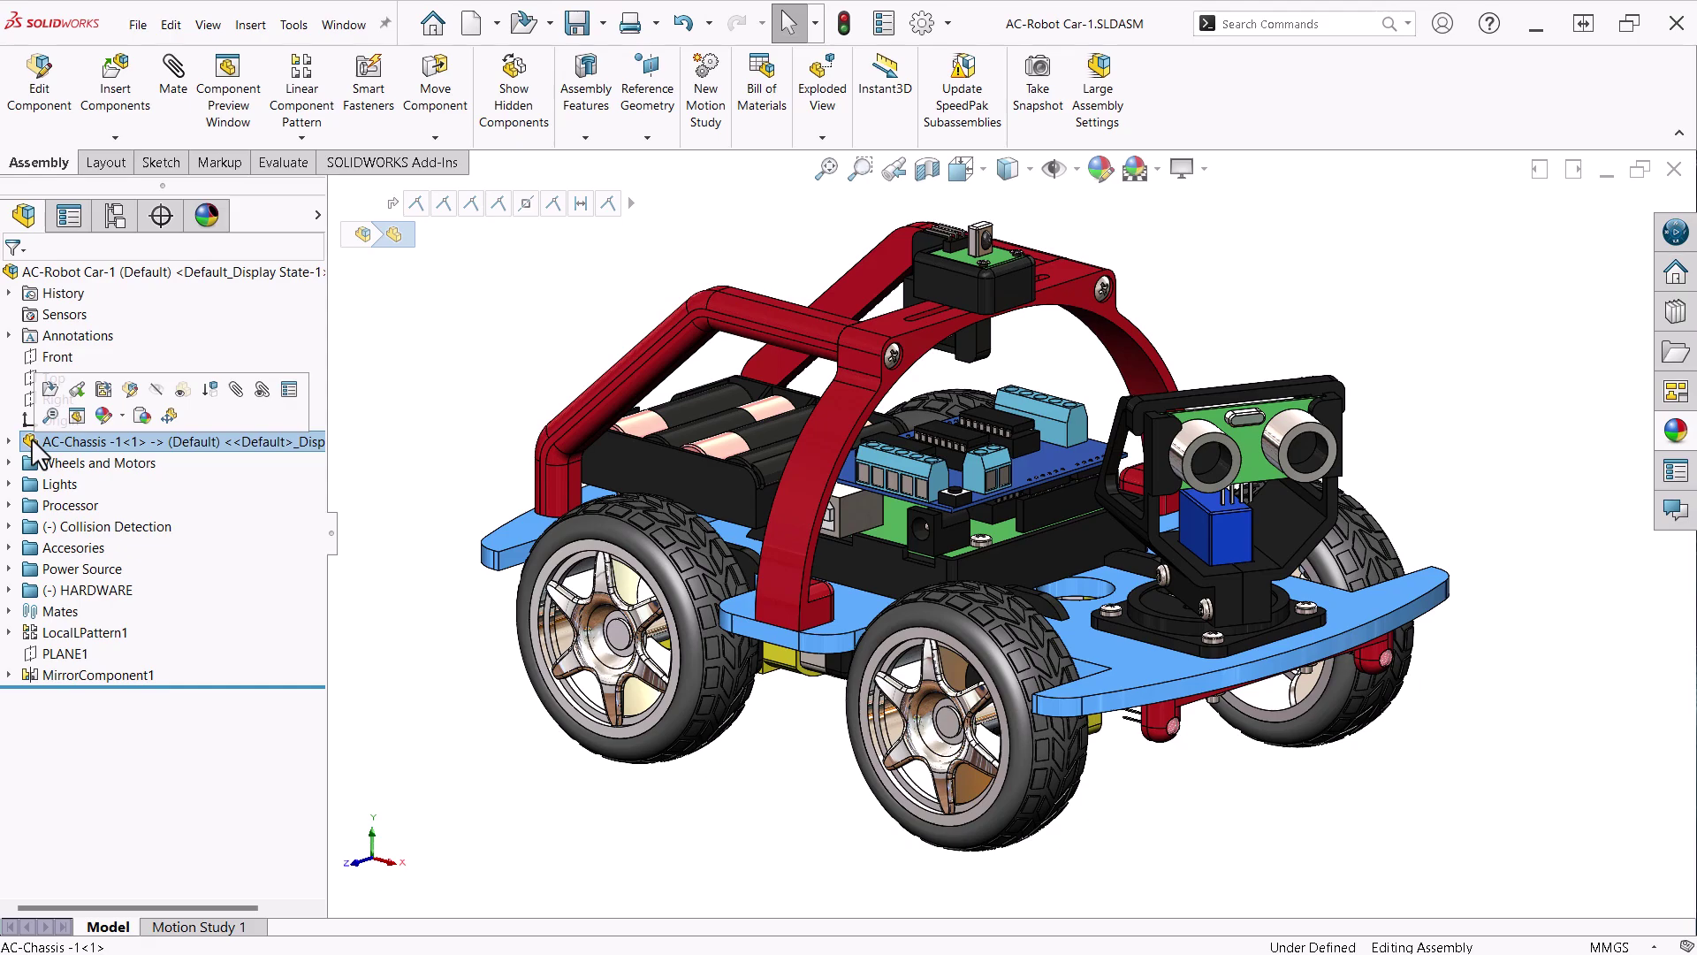
Spin the front-left wheel on its axle and select the first Motor Mount Tab in Wheels and Motors
left_click(9, 463)
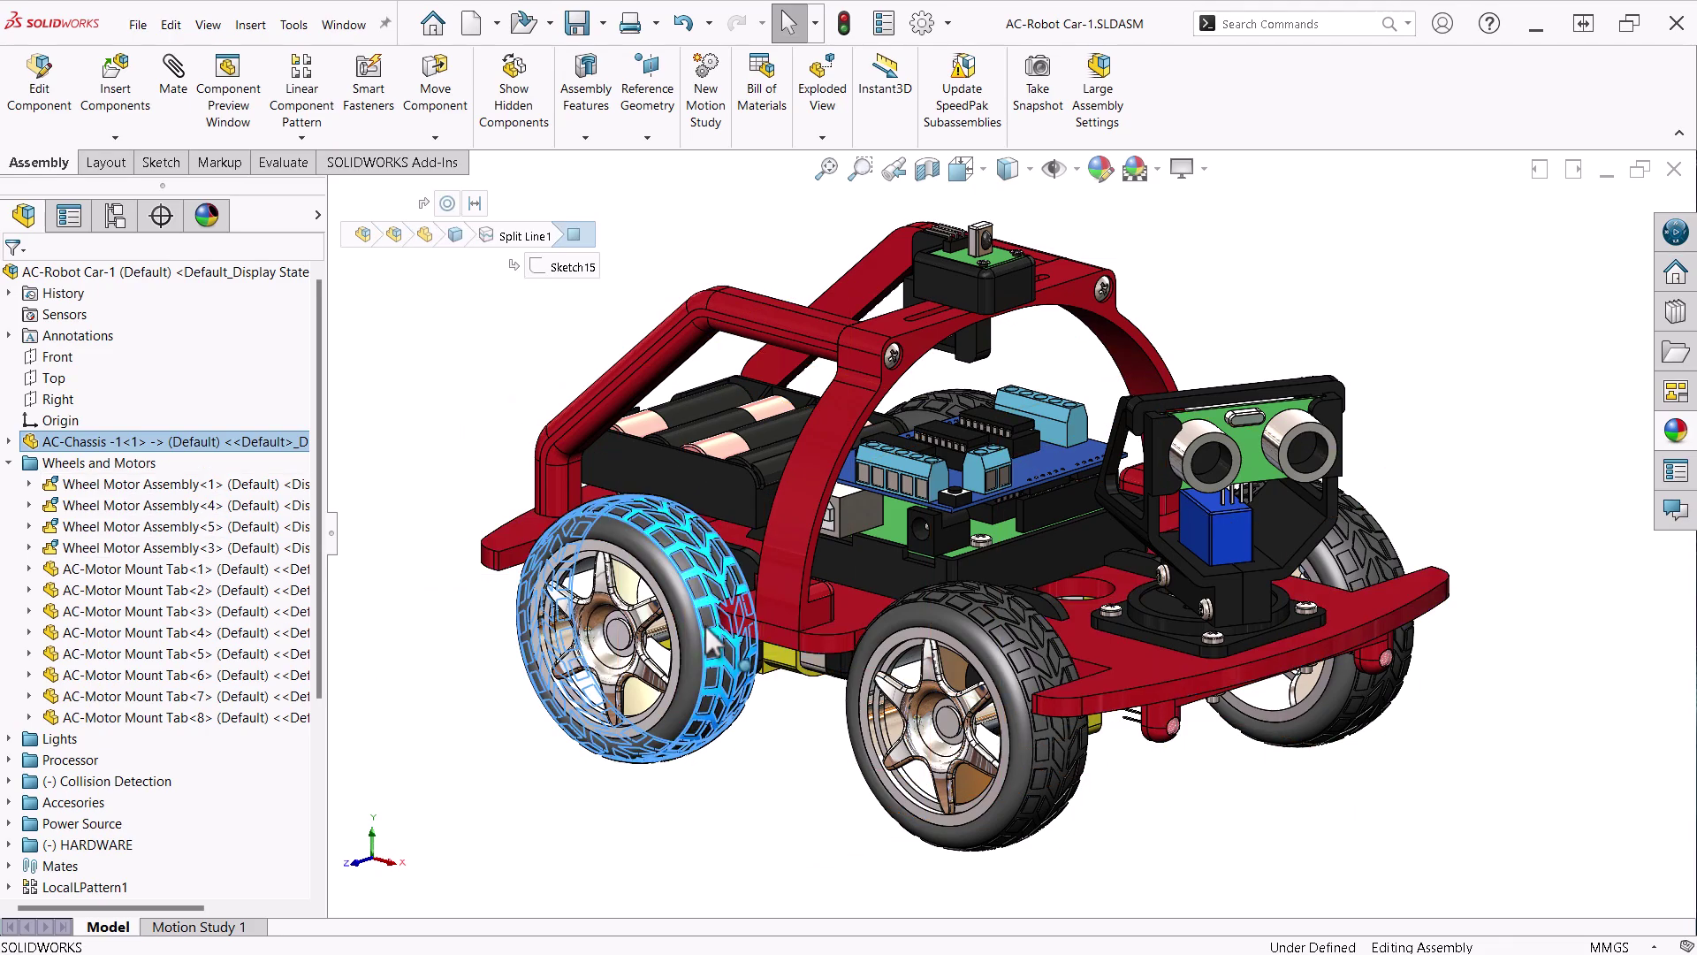
left_click_drag(703, 703, 451, 752)
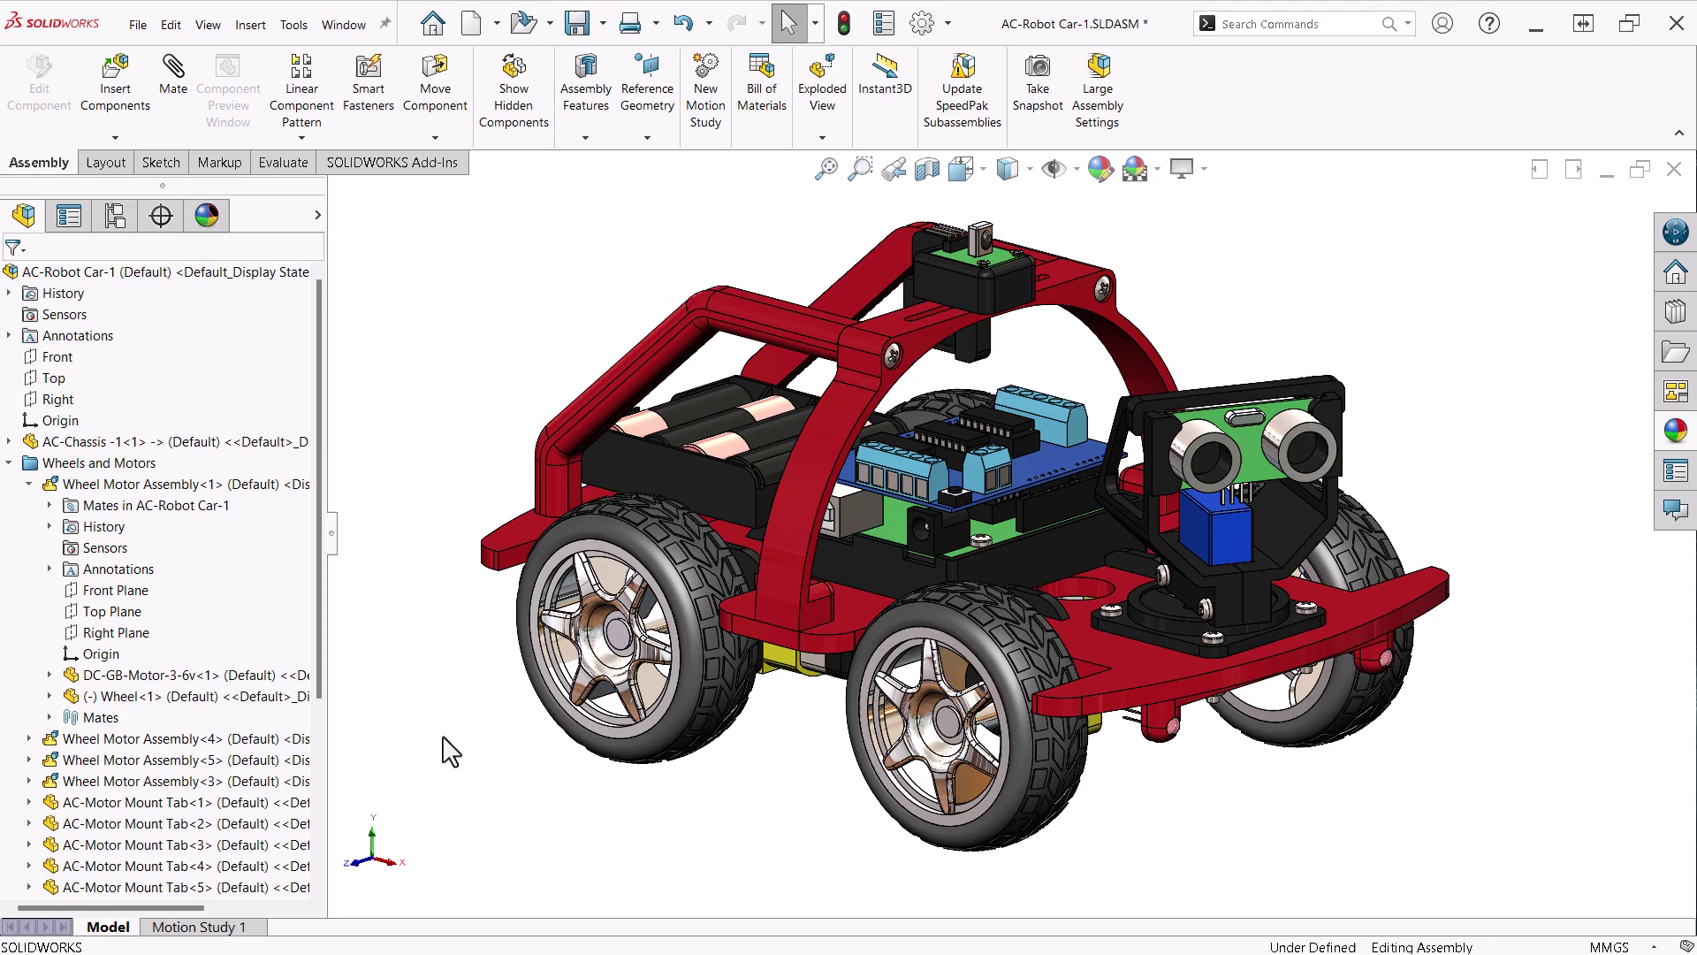
left_click(30, 484)
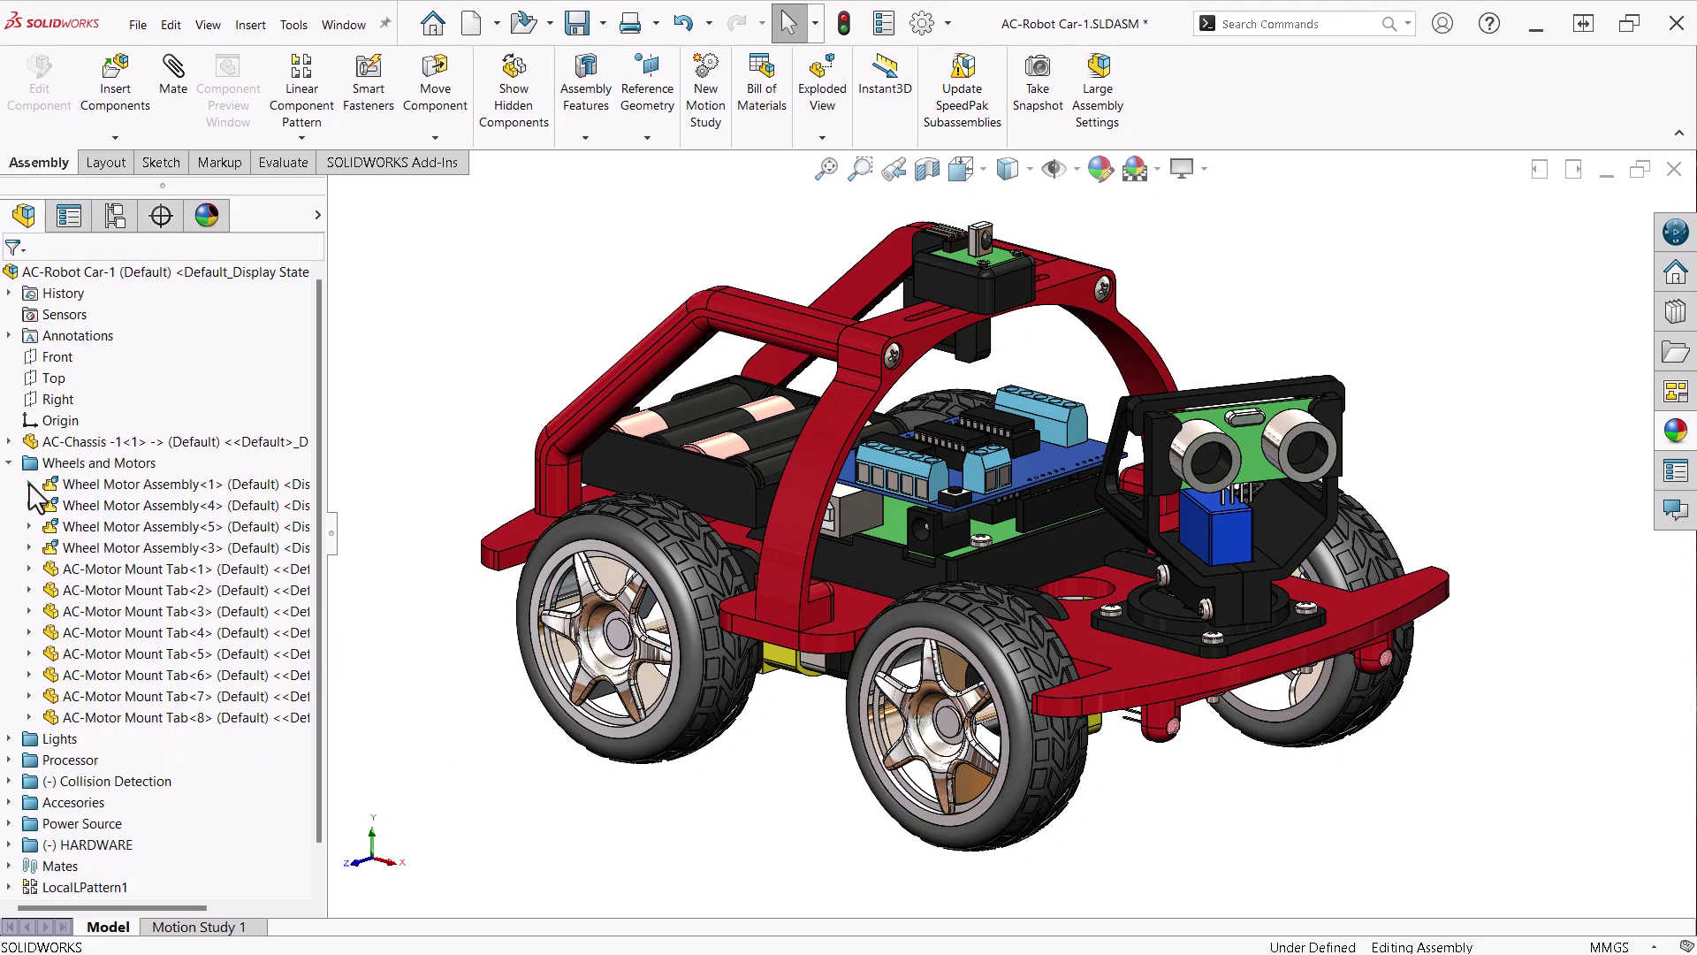
left_click(55, 573)
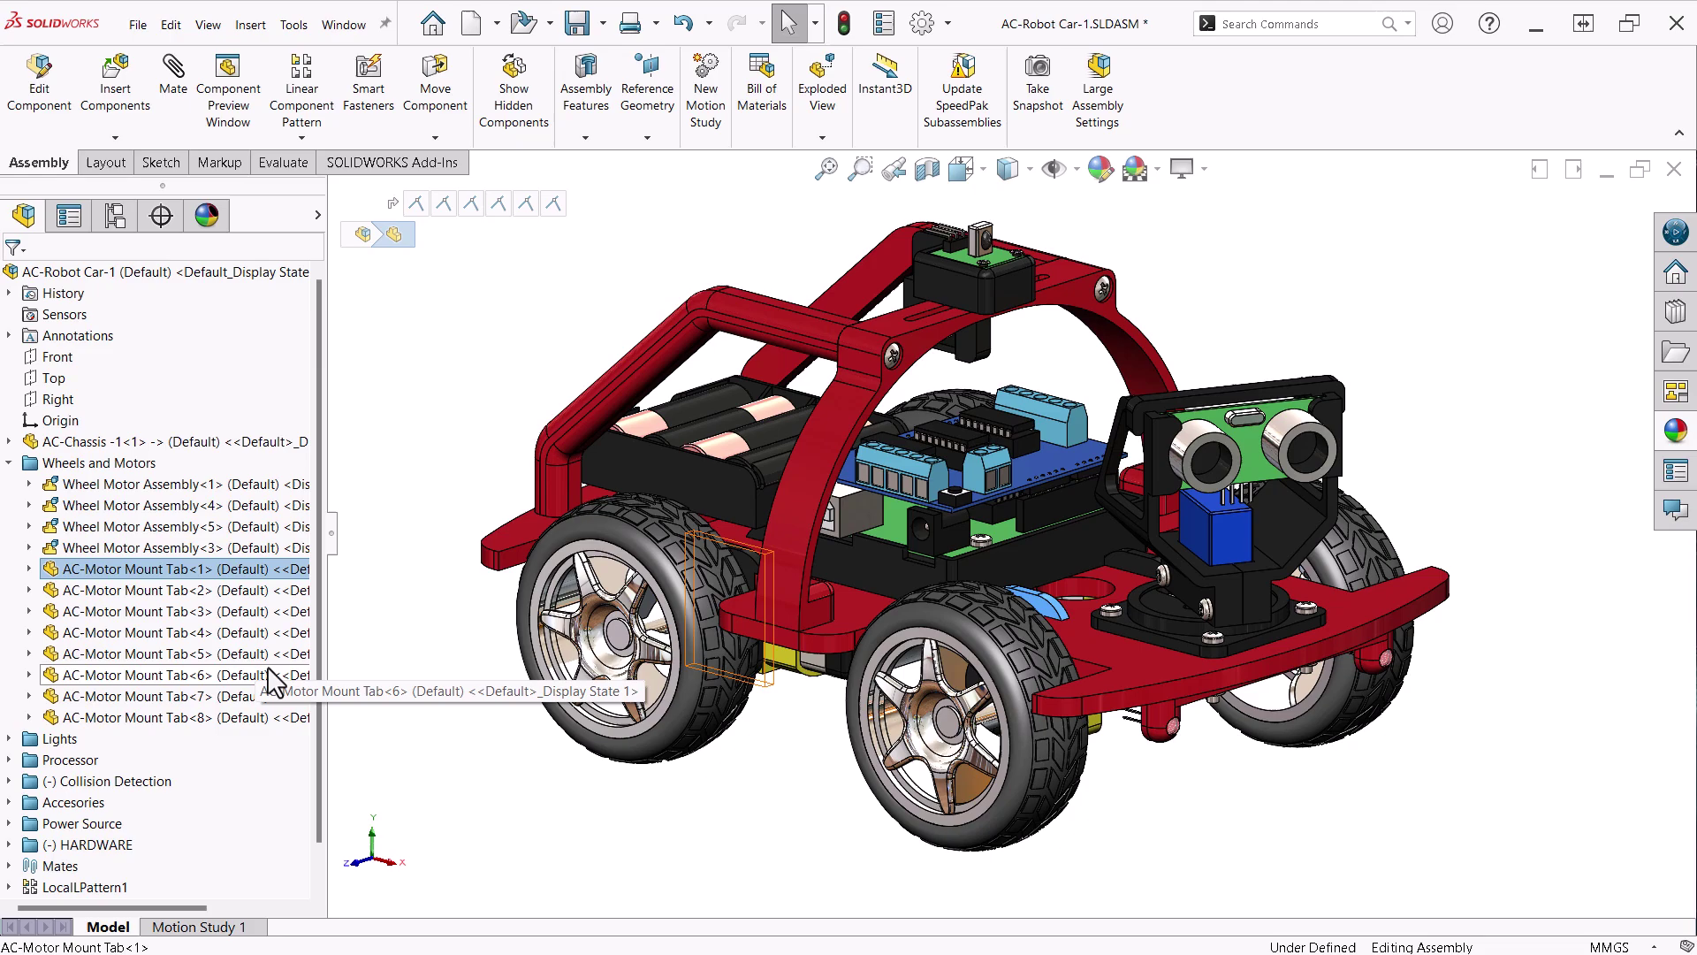
left_click(9, 463)
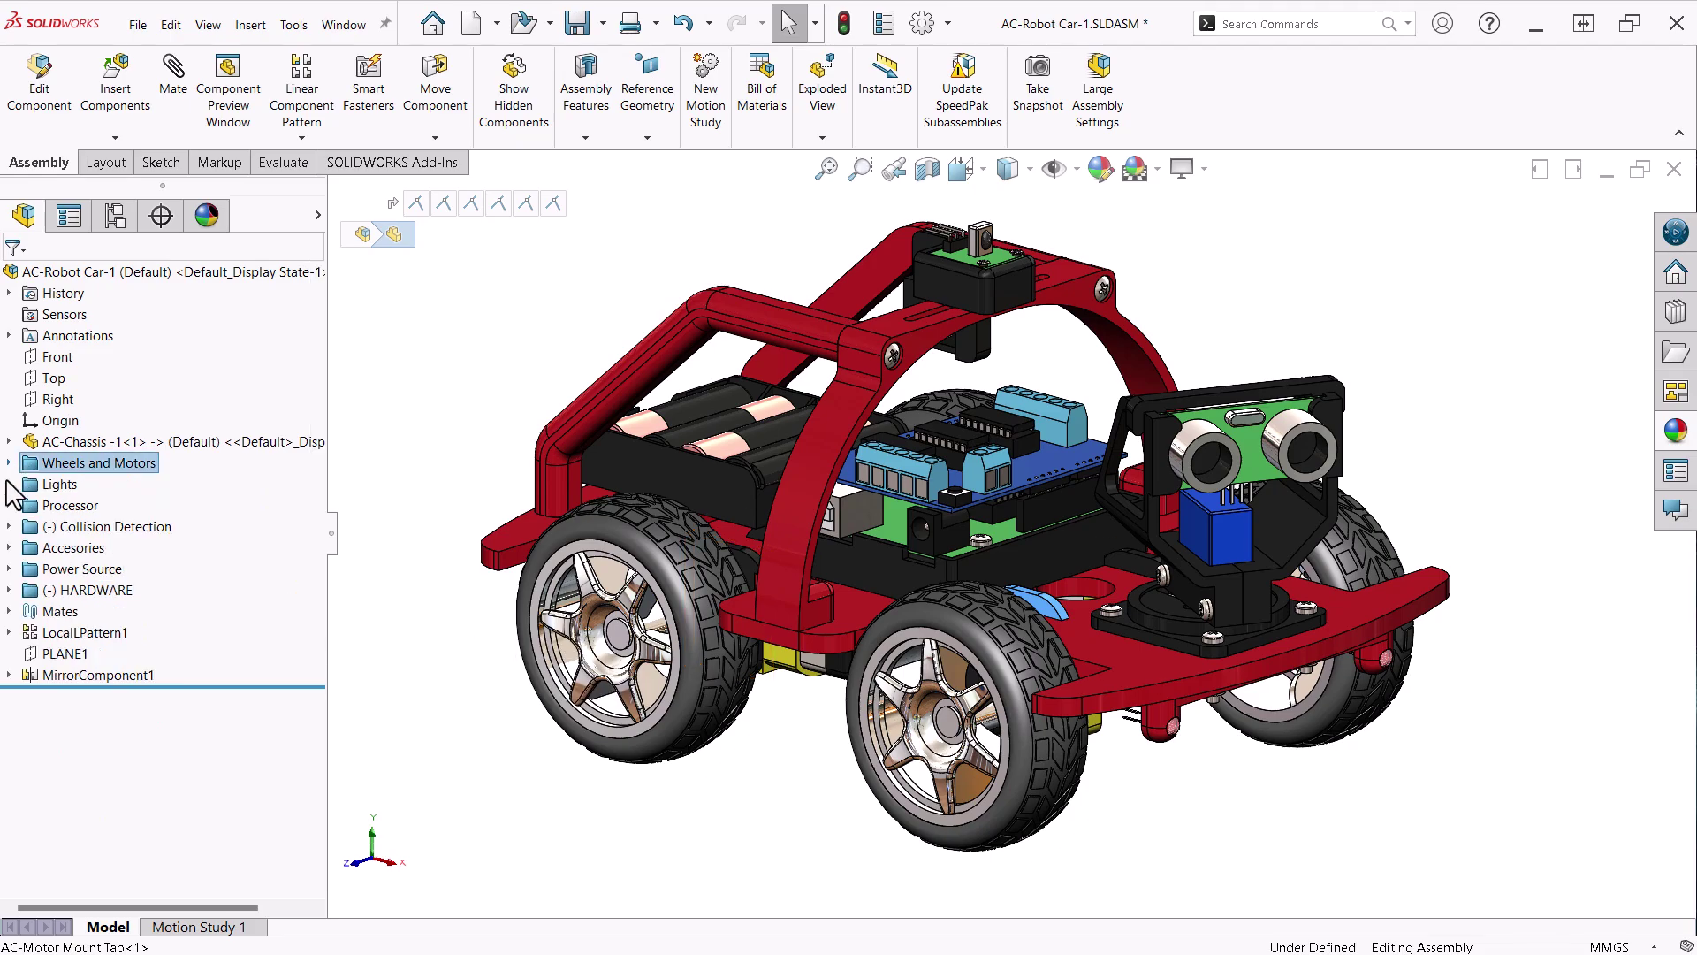
left_click(10, 484)
middle_click_drag(568, 840, 581, 574)
key("f")
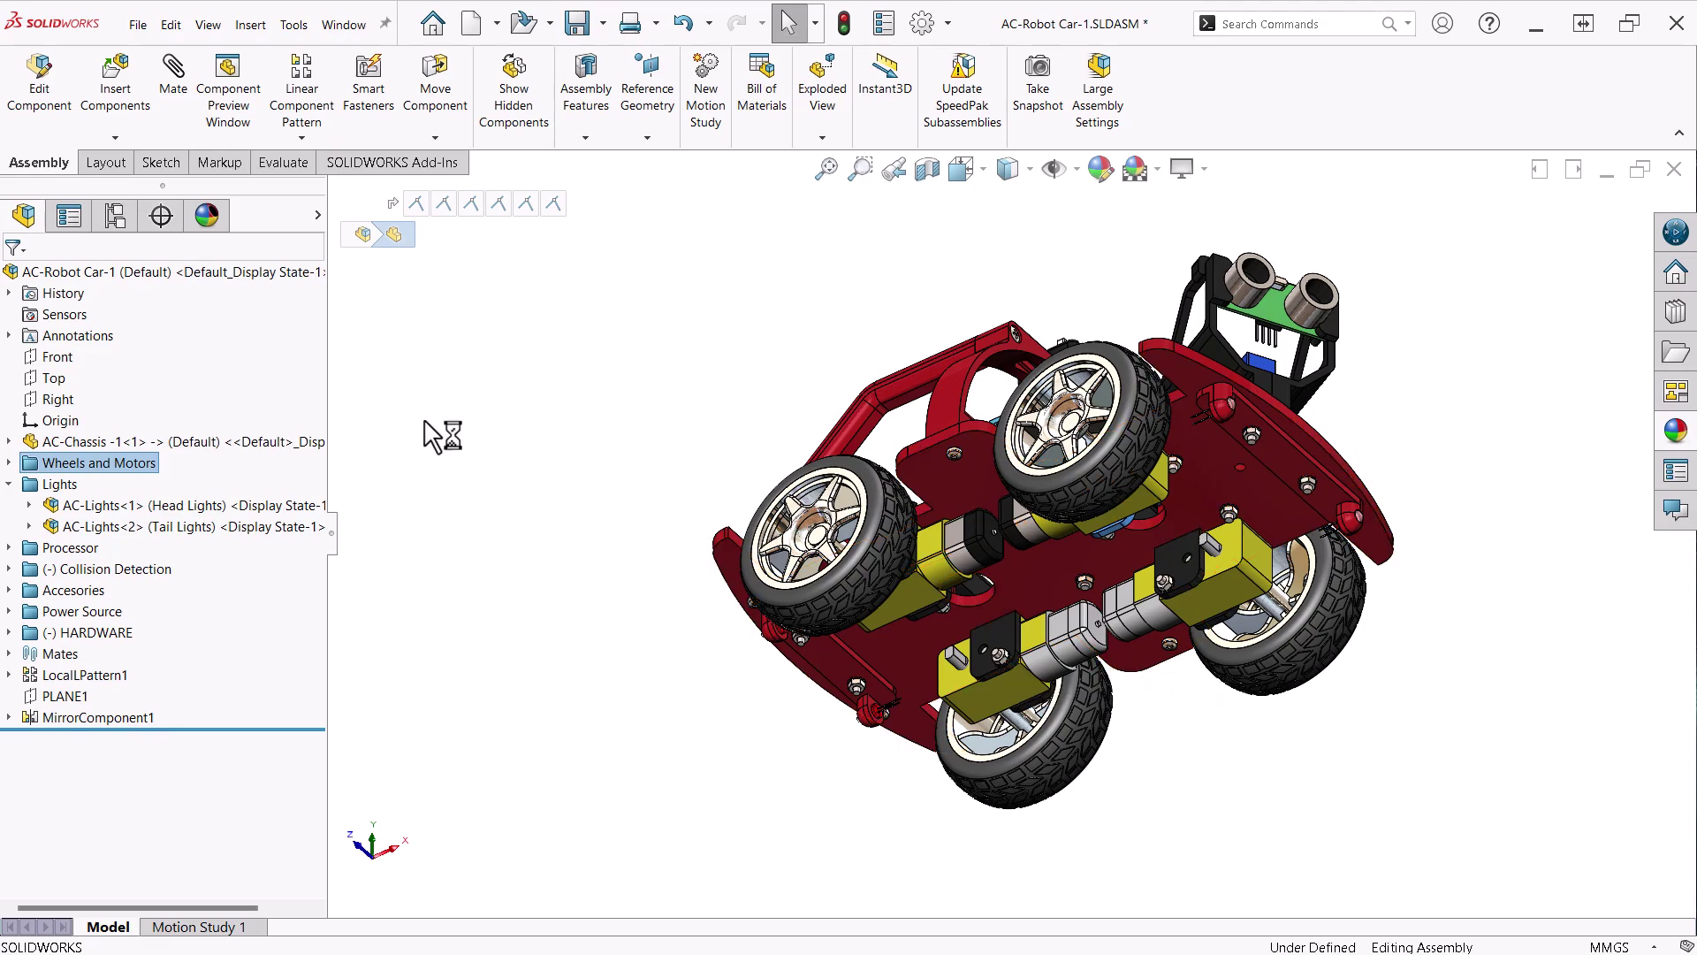
left_click(59, 507)
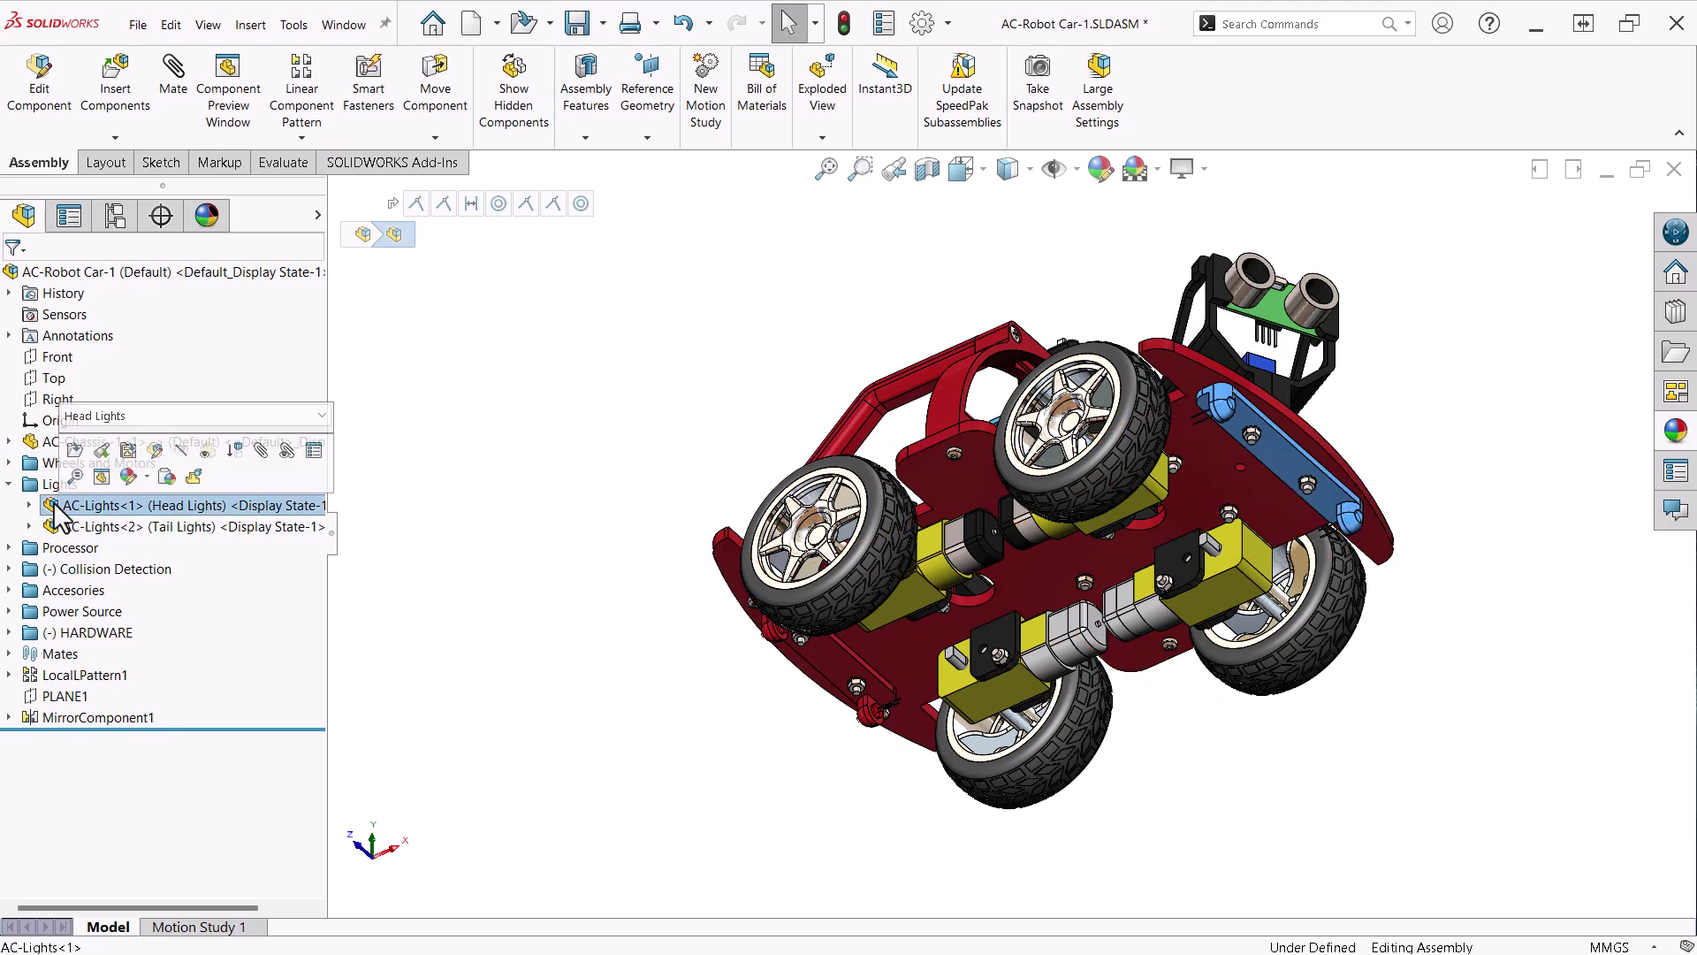
left_click(76, 451)
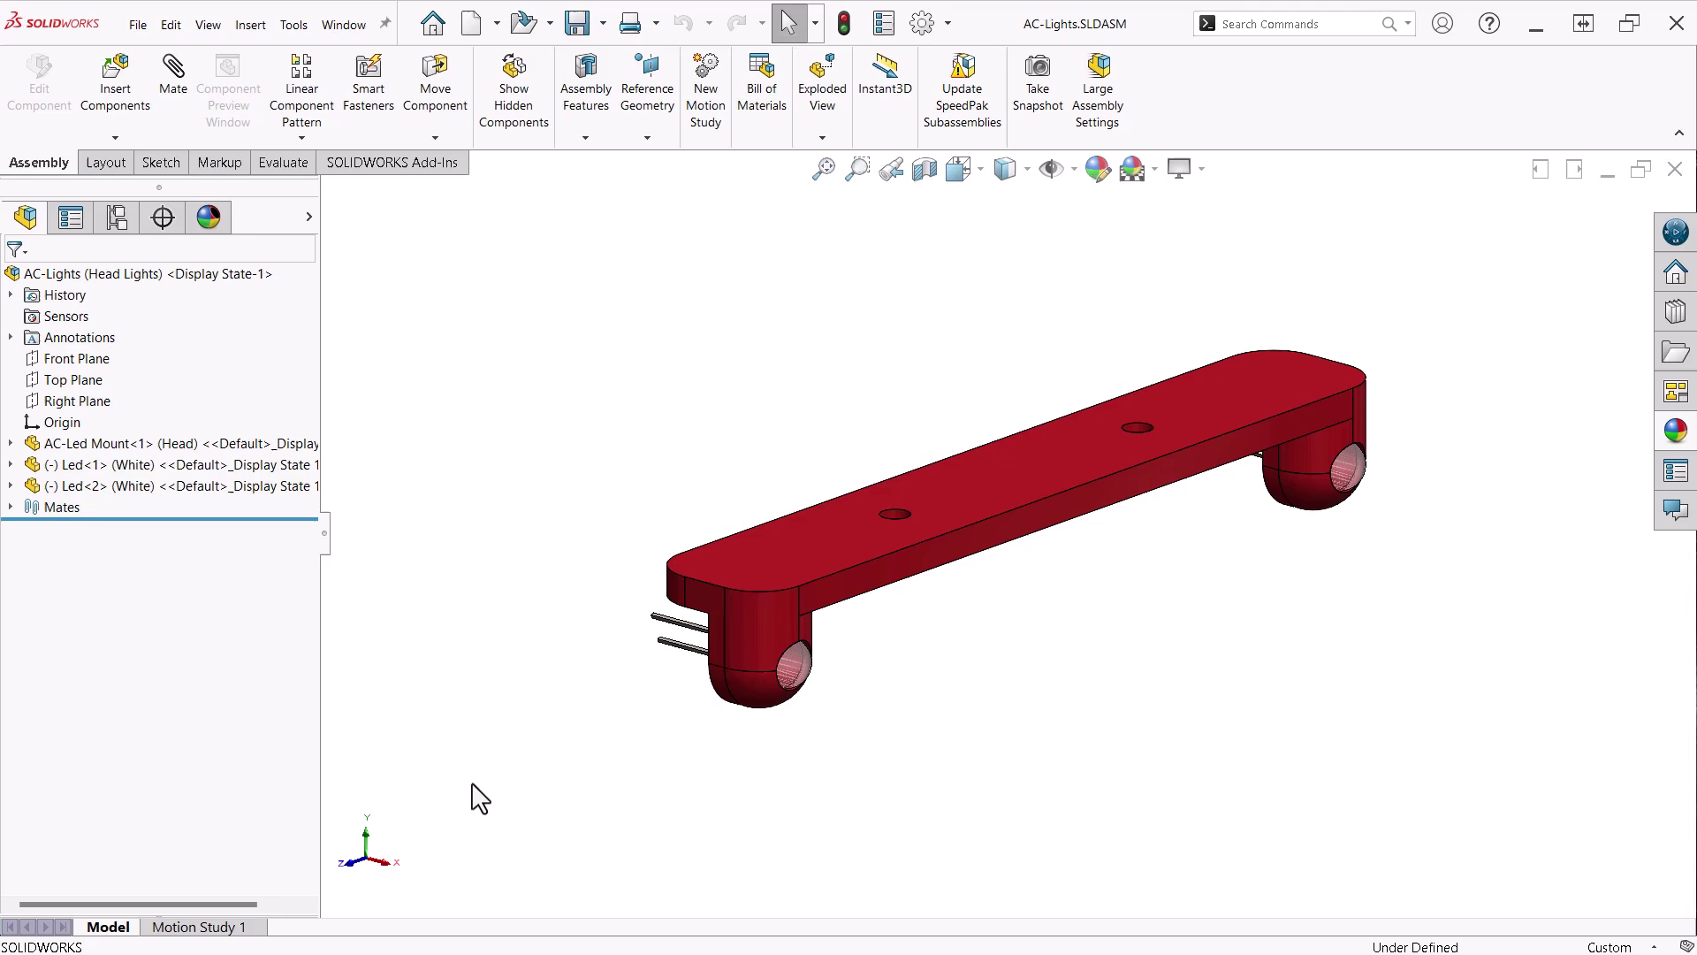
mouse_move(473, 796)
middle_mouse_down()
mouse_move(549, 757)
mouse_move(647, 747)
mouse_move(527, 739)
mouse_move(484, 767)
middle_mouse_up()
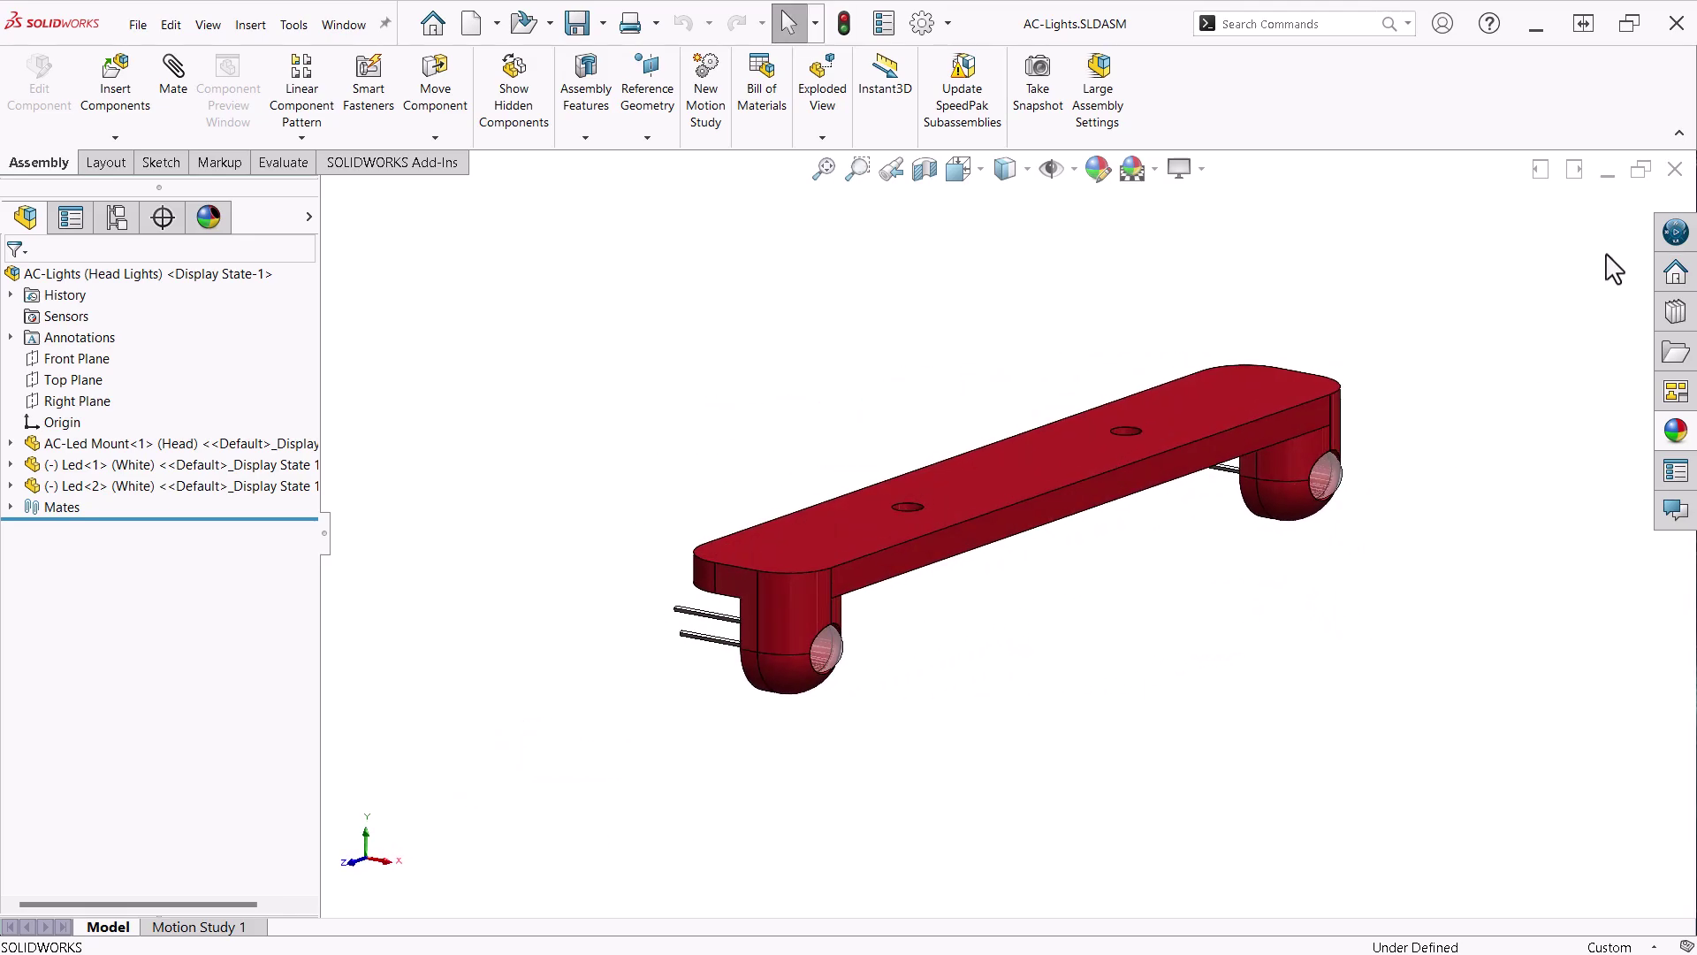
left_click(1675, 168)
left_click(58, 530)
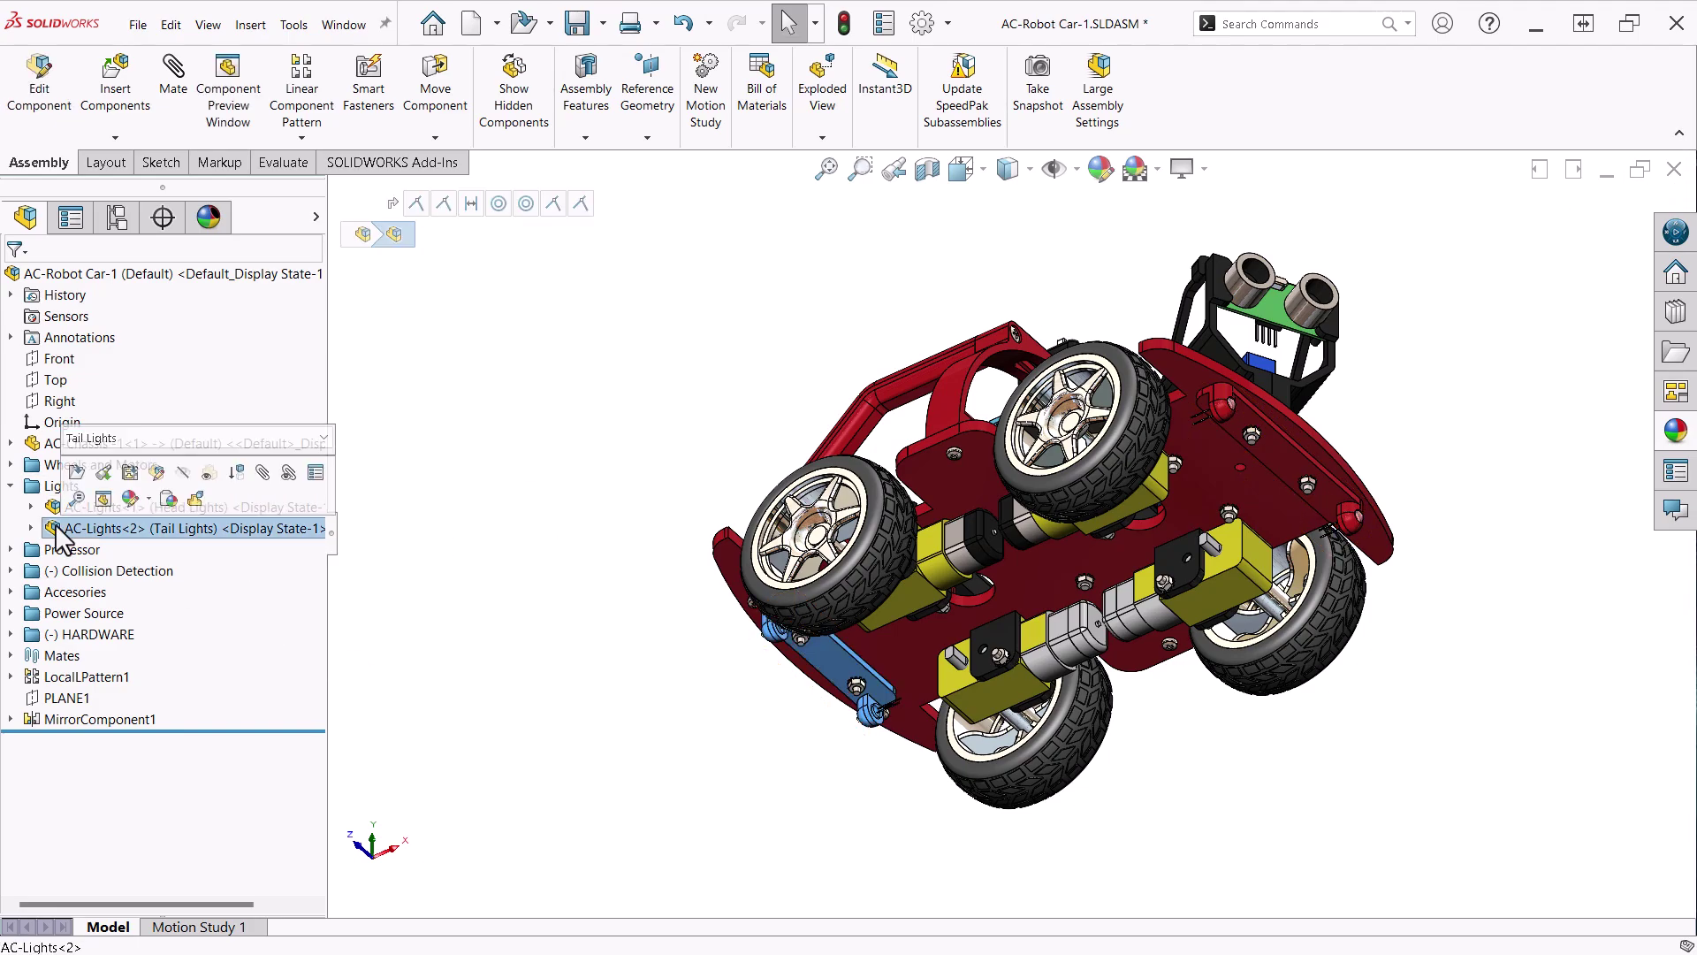
key("Left")
key("Left")
Review the Arduino mount and Controller Assembly in the Processor folder
middle_click_drag(659, 428, 712, 677)
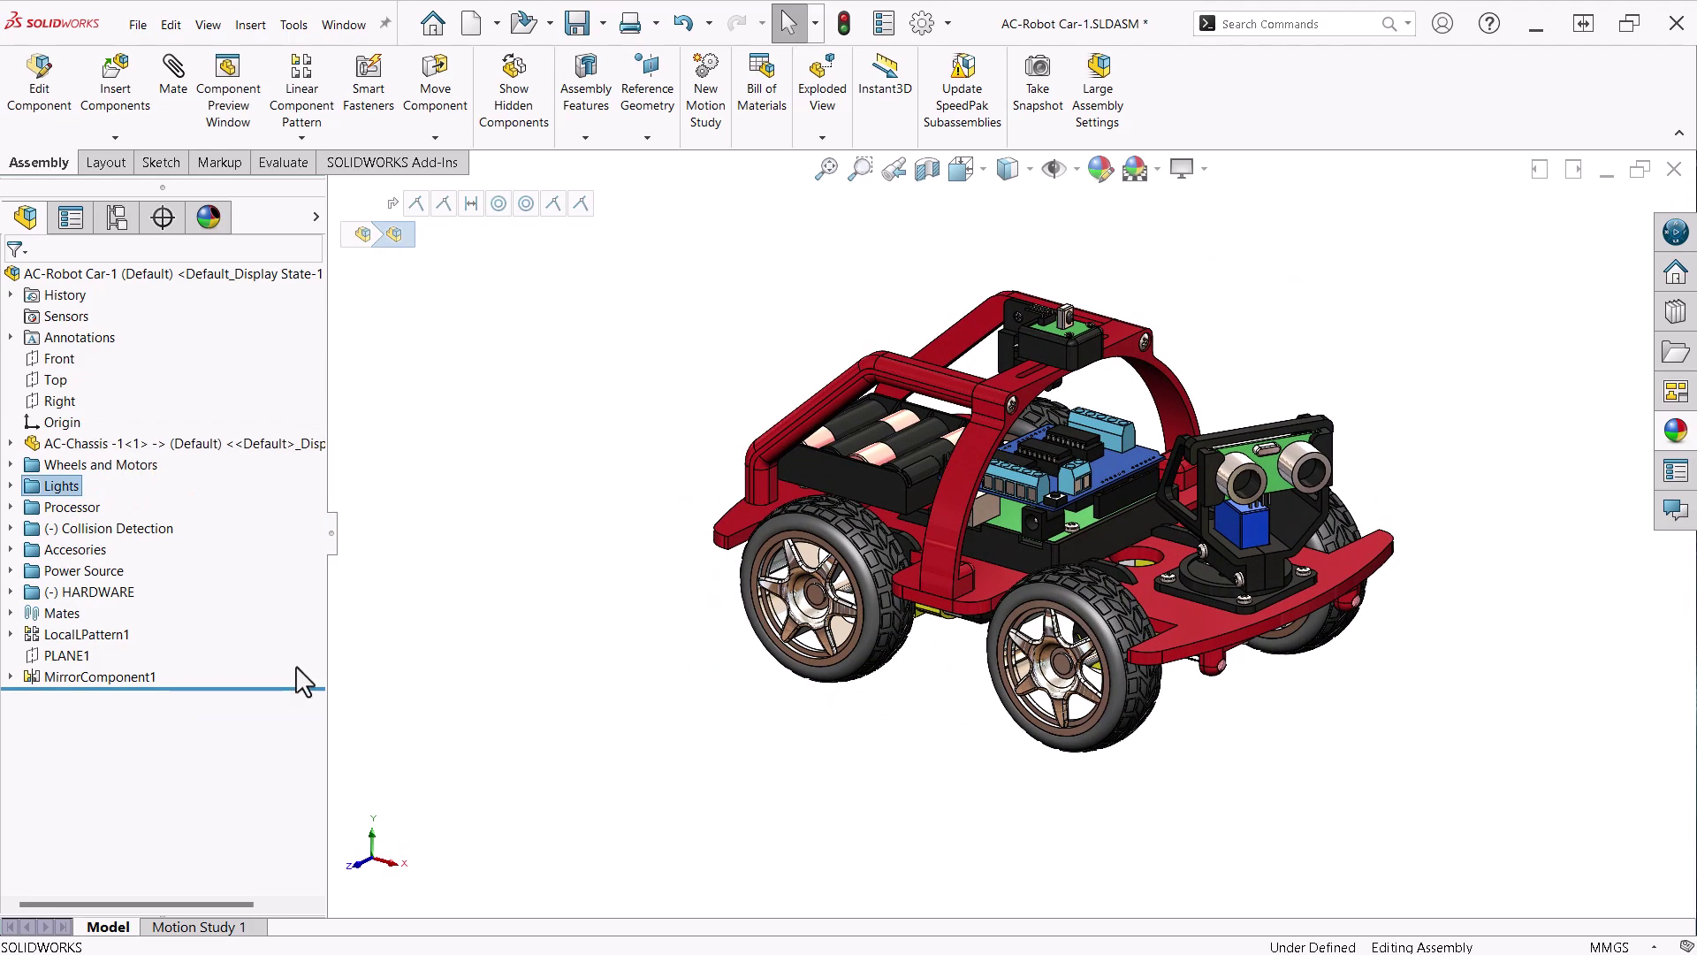
left_click(10, 508)
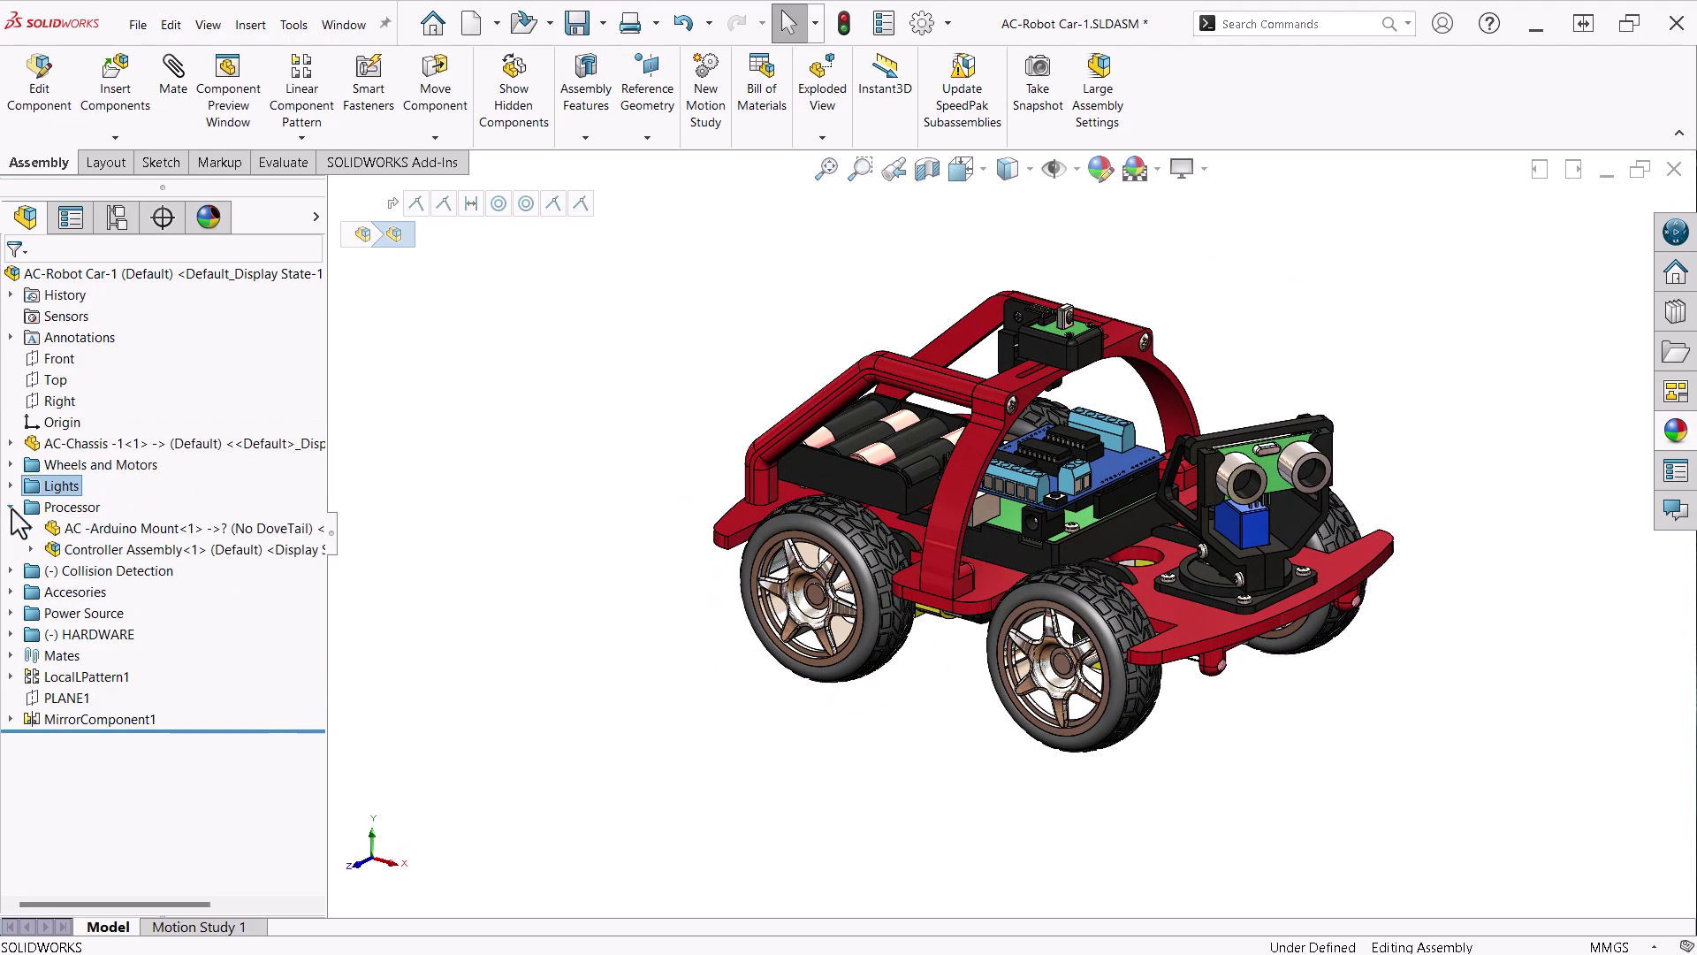
left_click(65, 530)
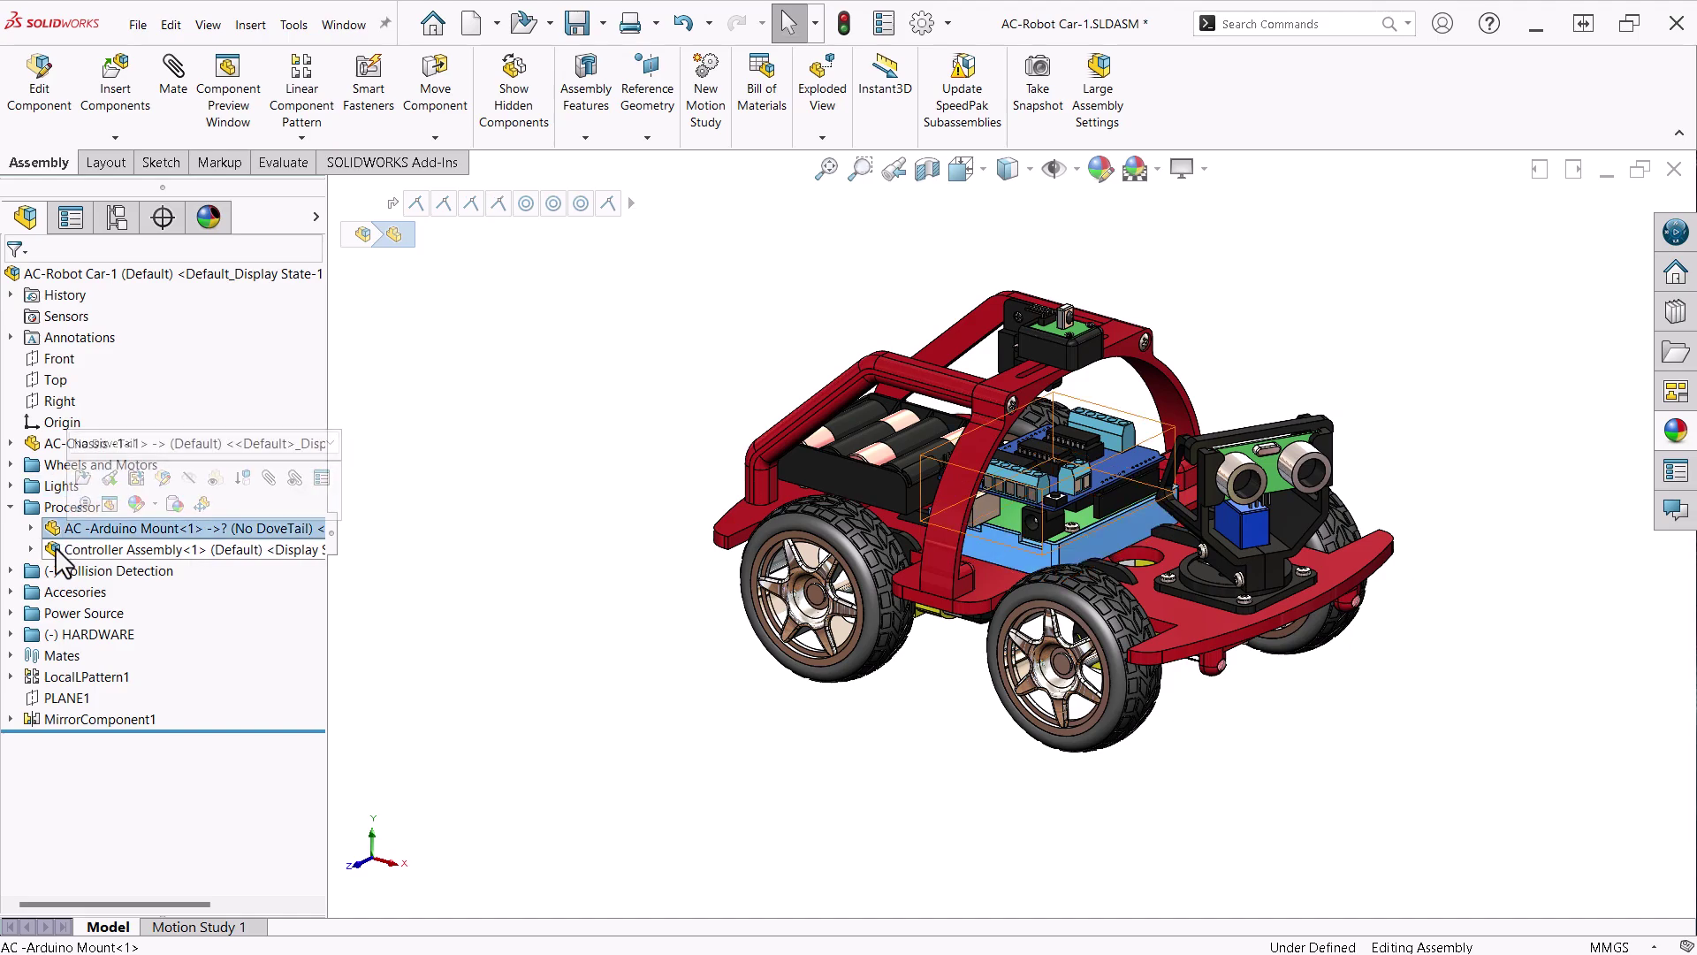
left_click(55, 548)
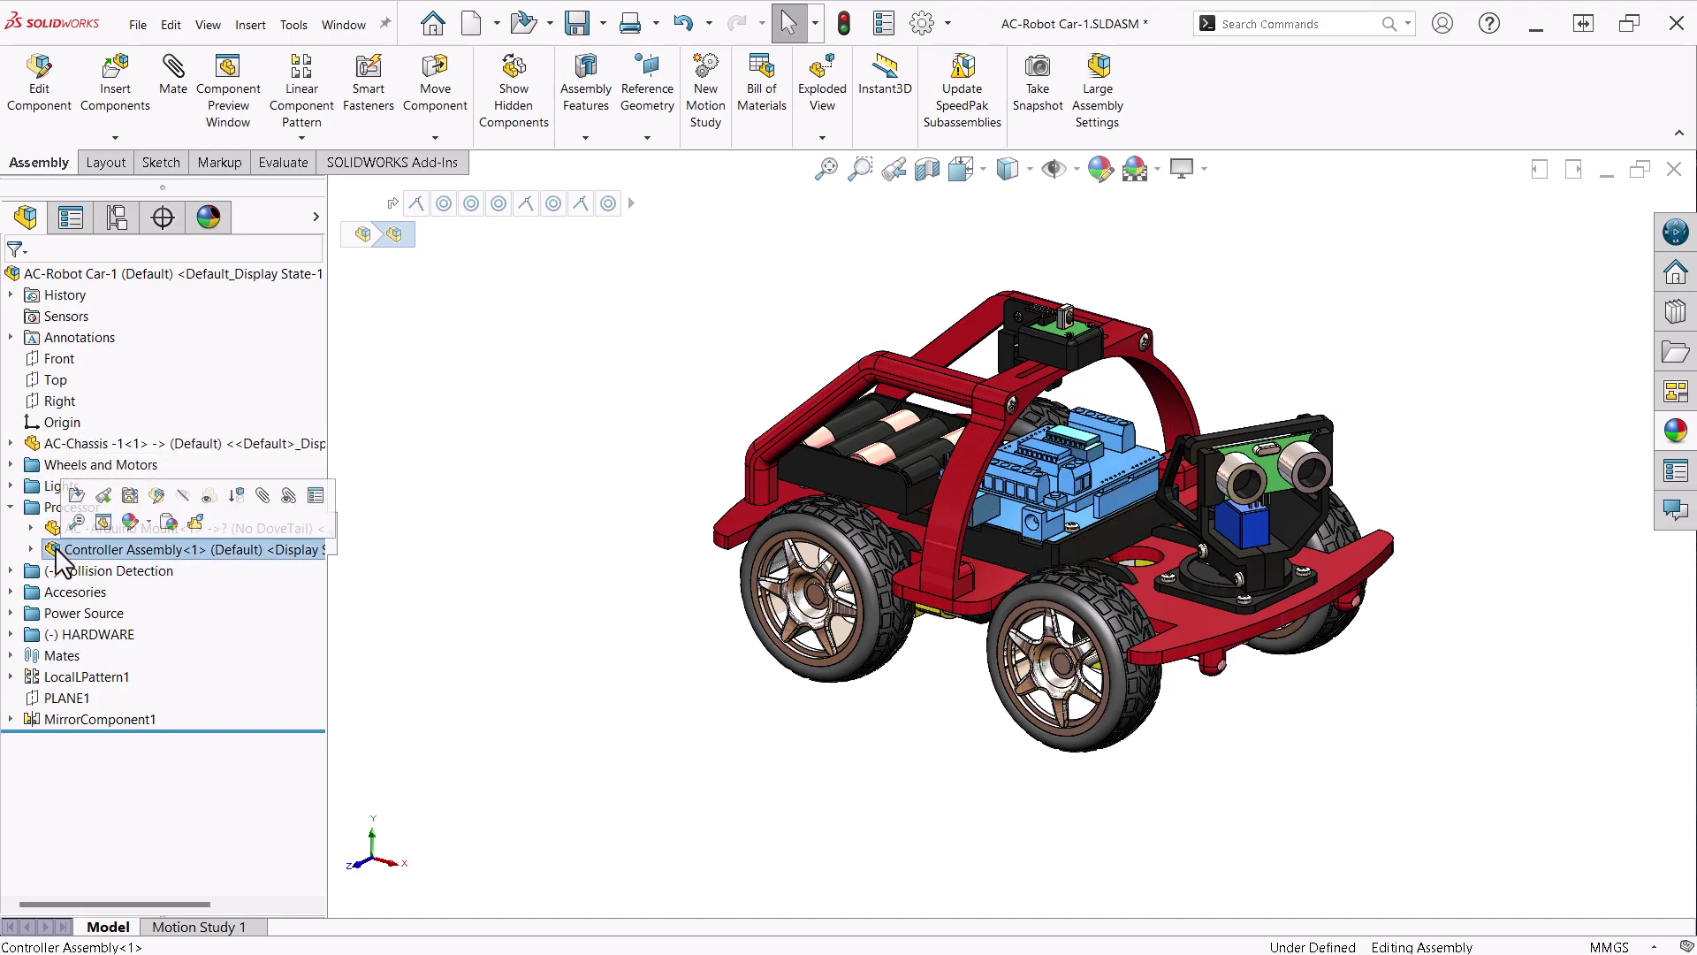
left_click(10, 508)
Select the AC-Servo Mount and AC-Motion Sensor assemblies, then swivel the sensor head on its mount
left_click(10, 528)
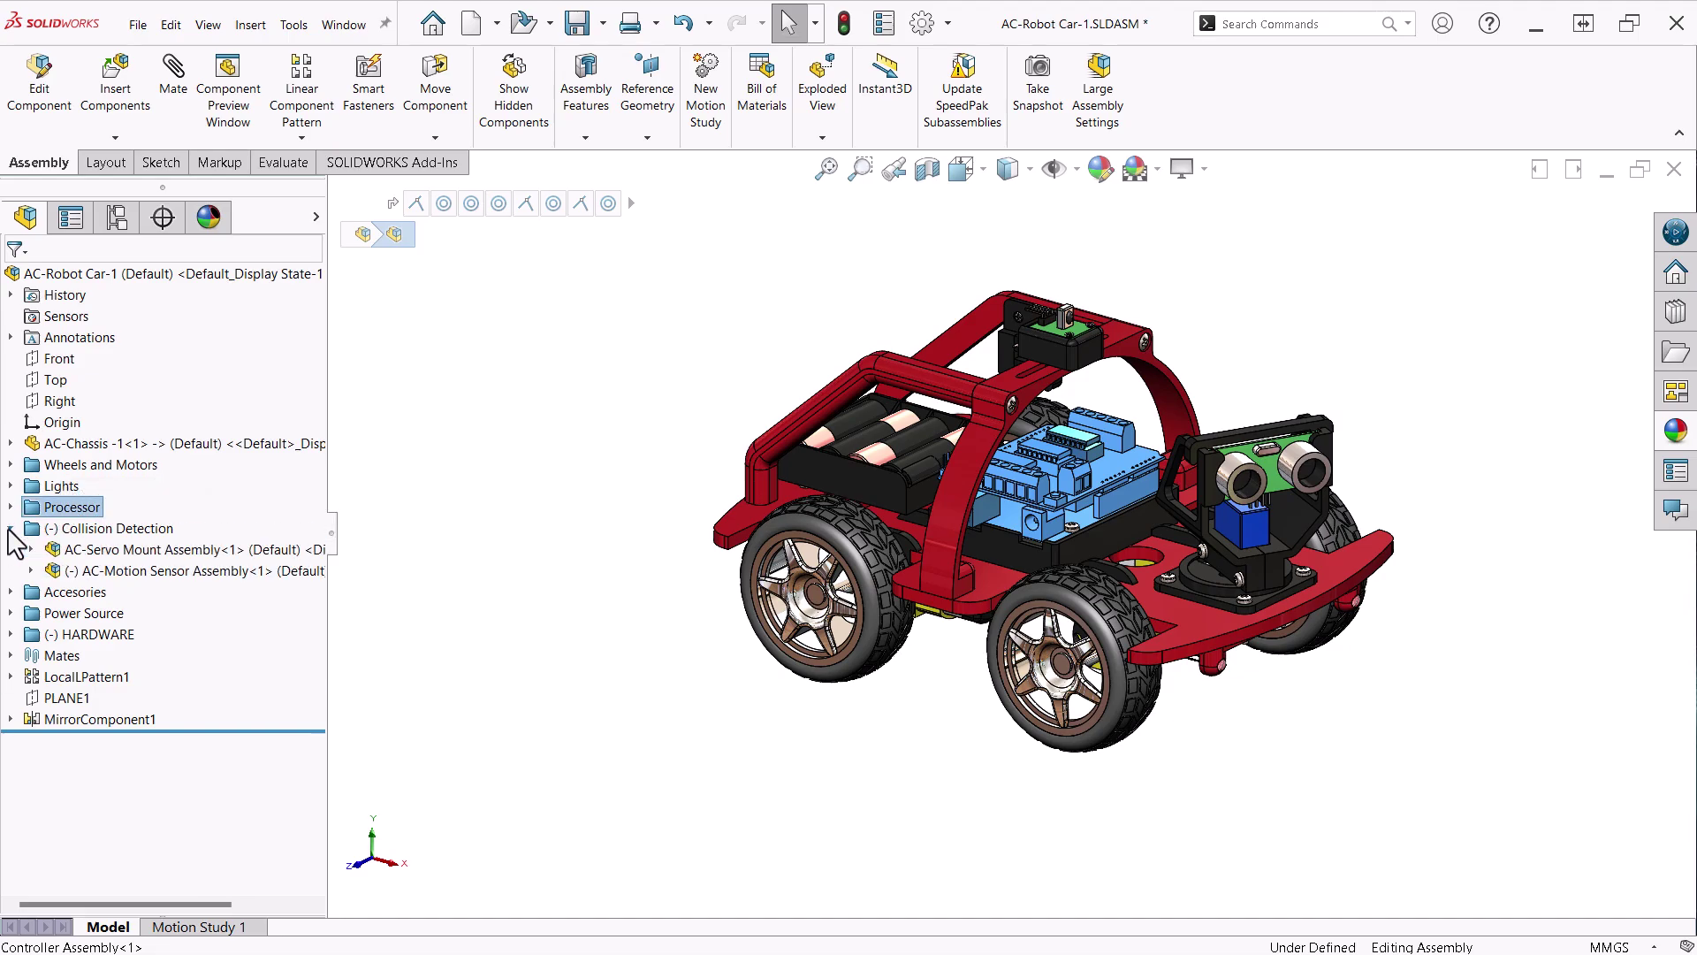
left_click(51, 550)
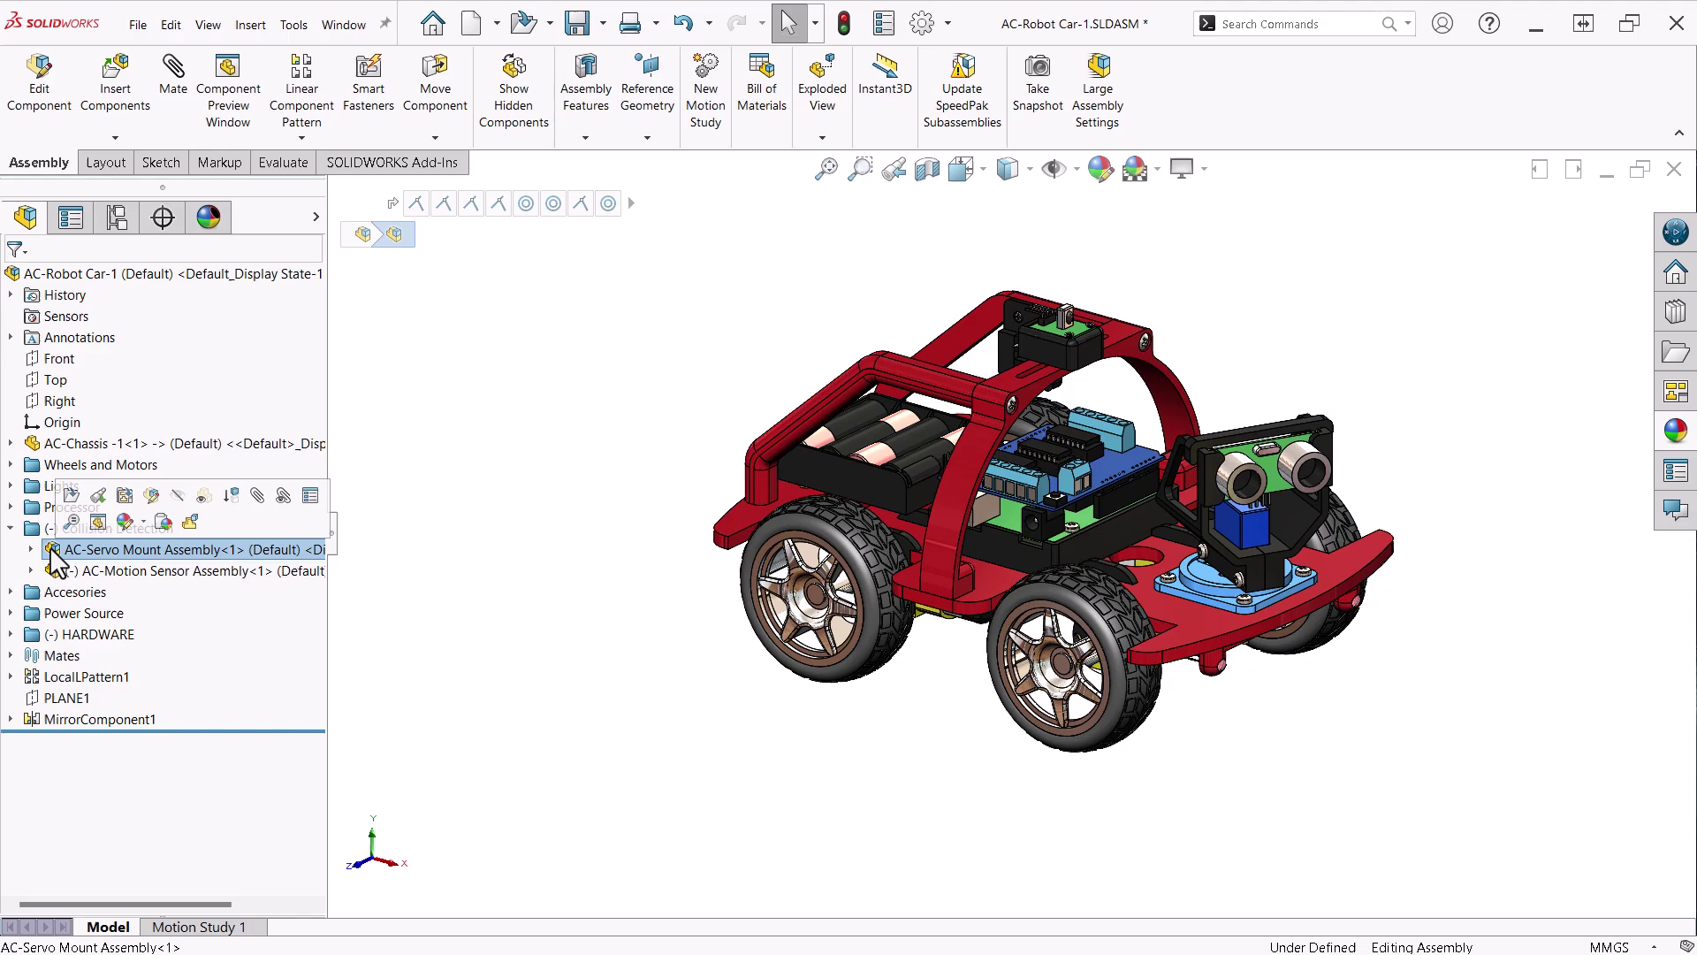
left_click(57, 571)
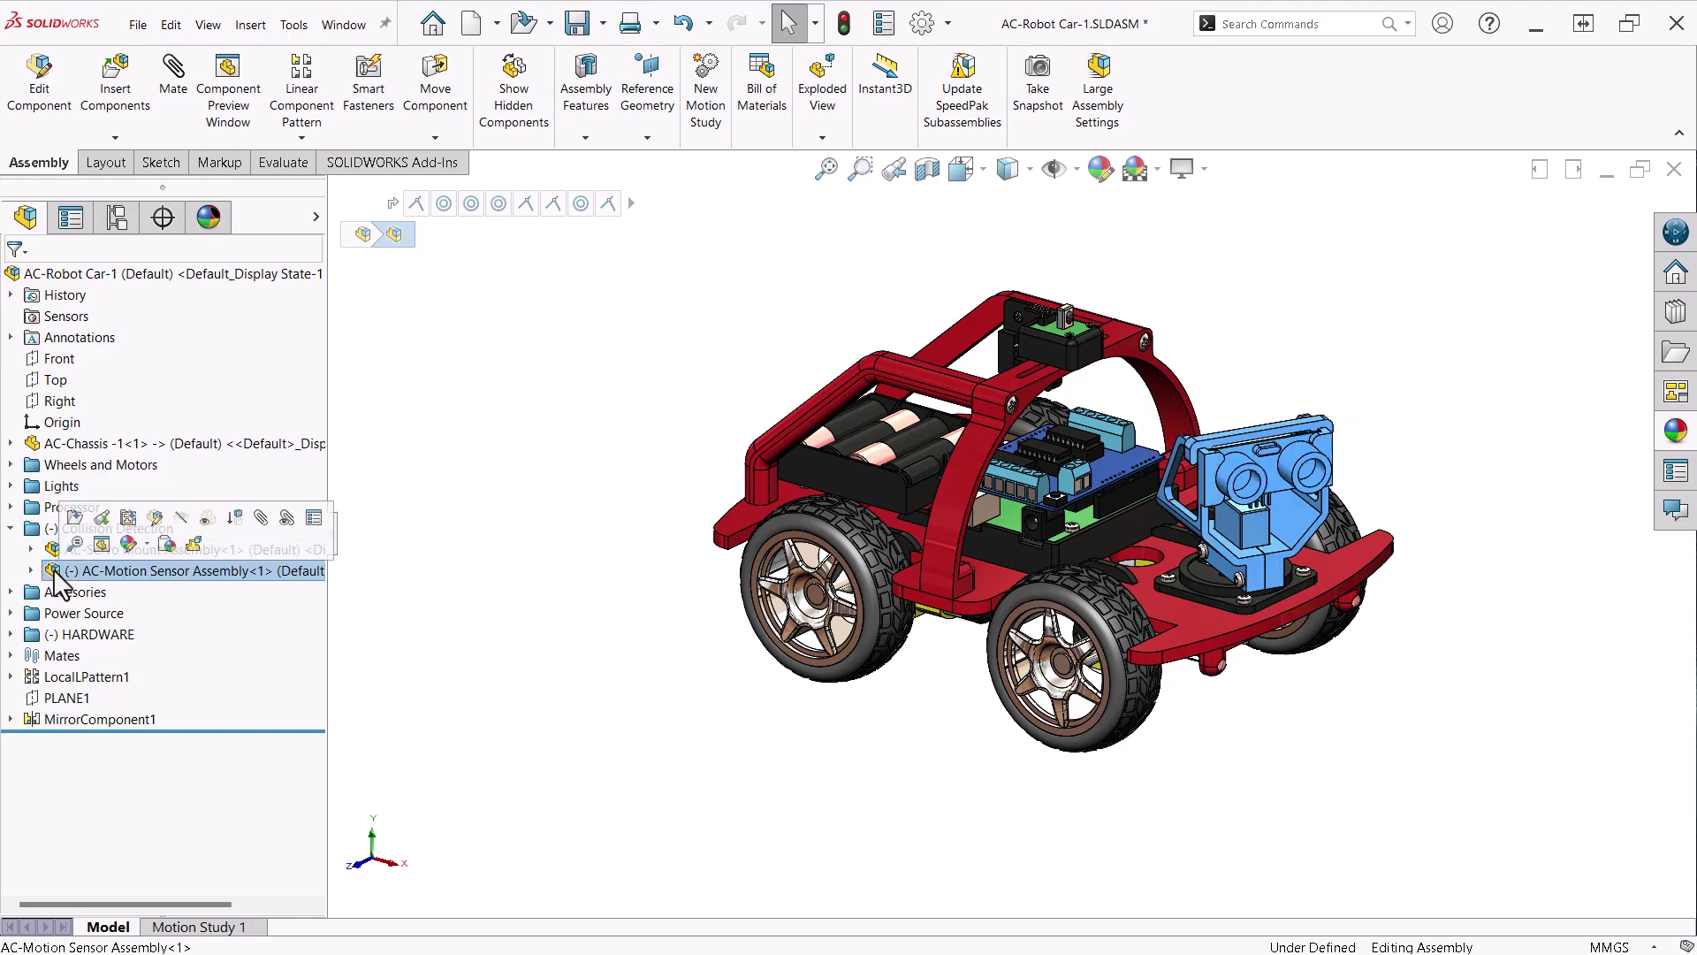
left_click(962, 747)
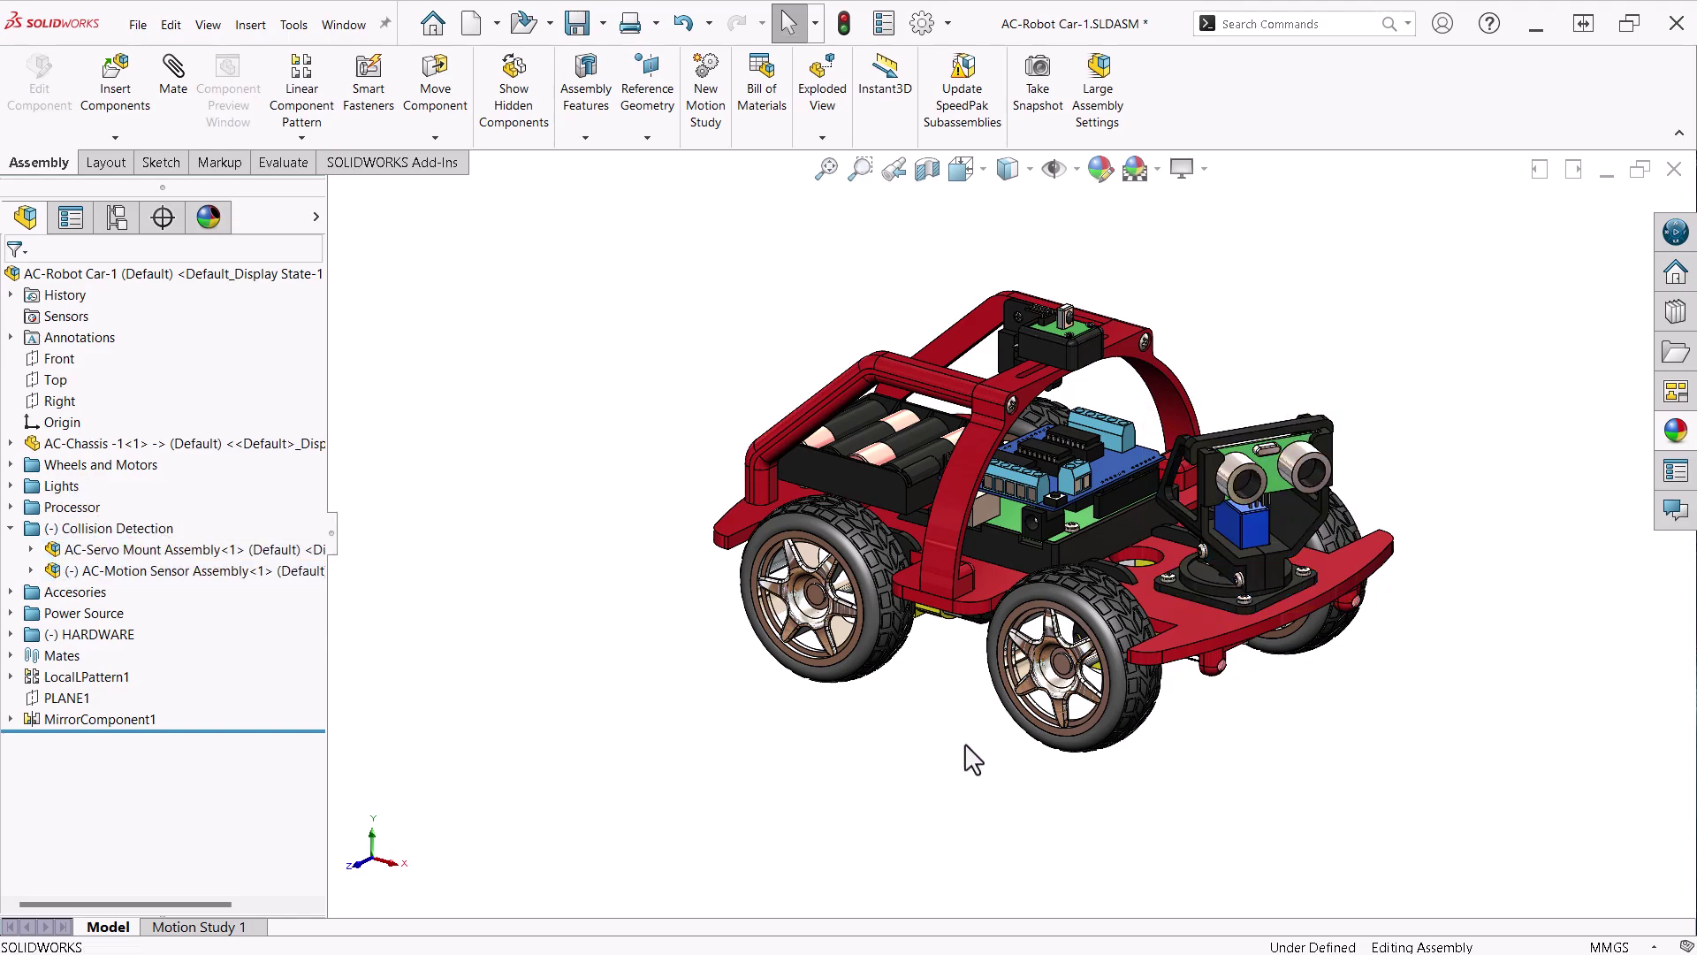
scroll(1390, 469, "down", 3)
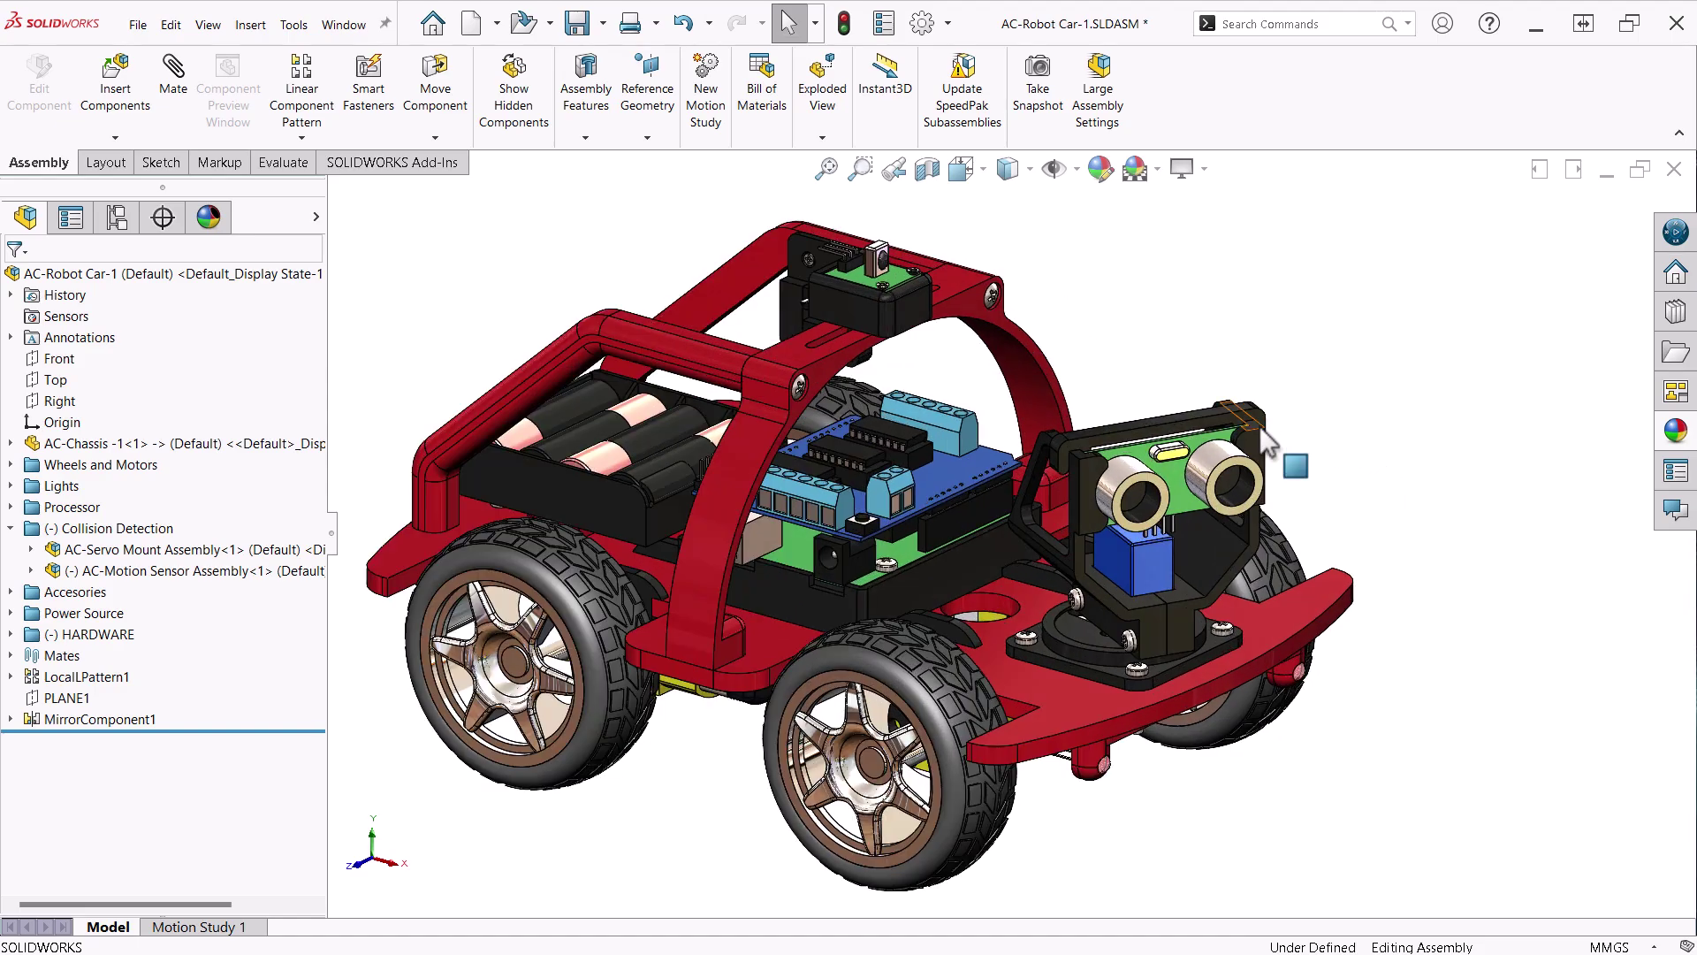
left_click_drag(1240, 469, 1276, 469)
key("Escape")
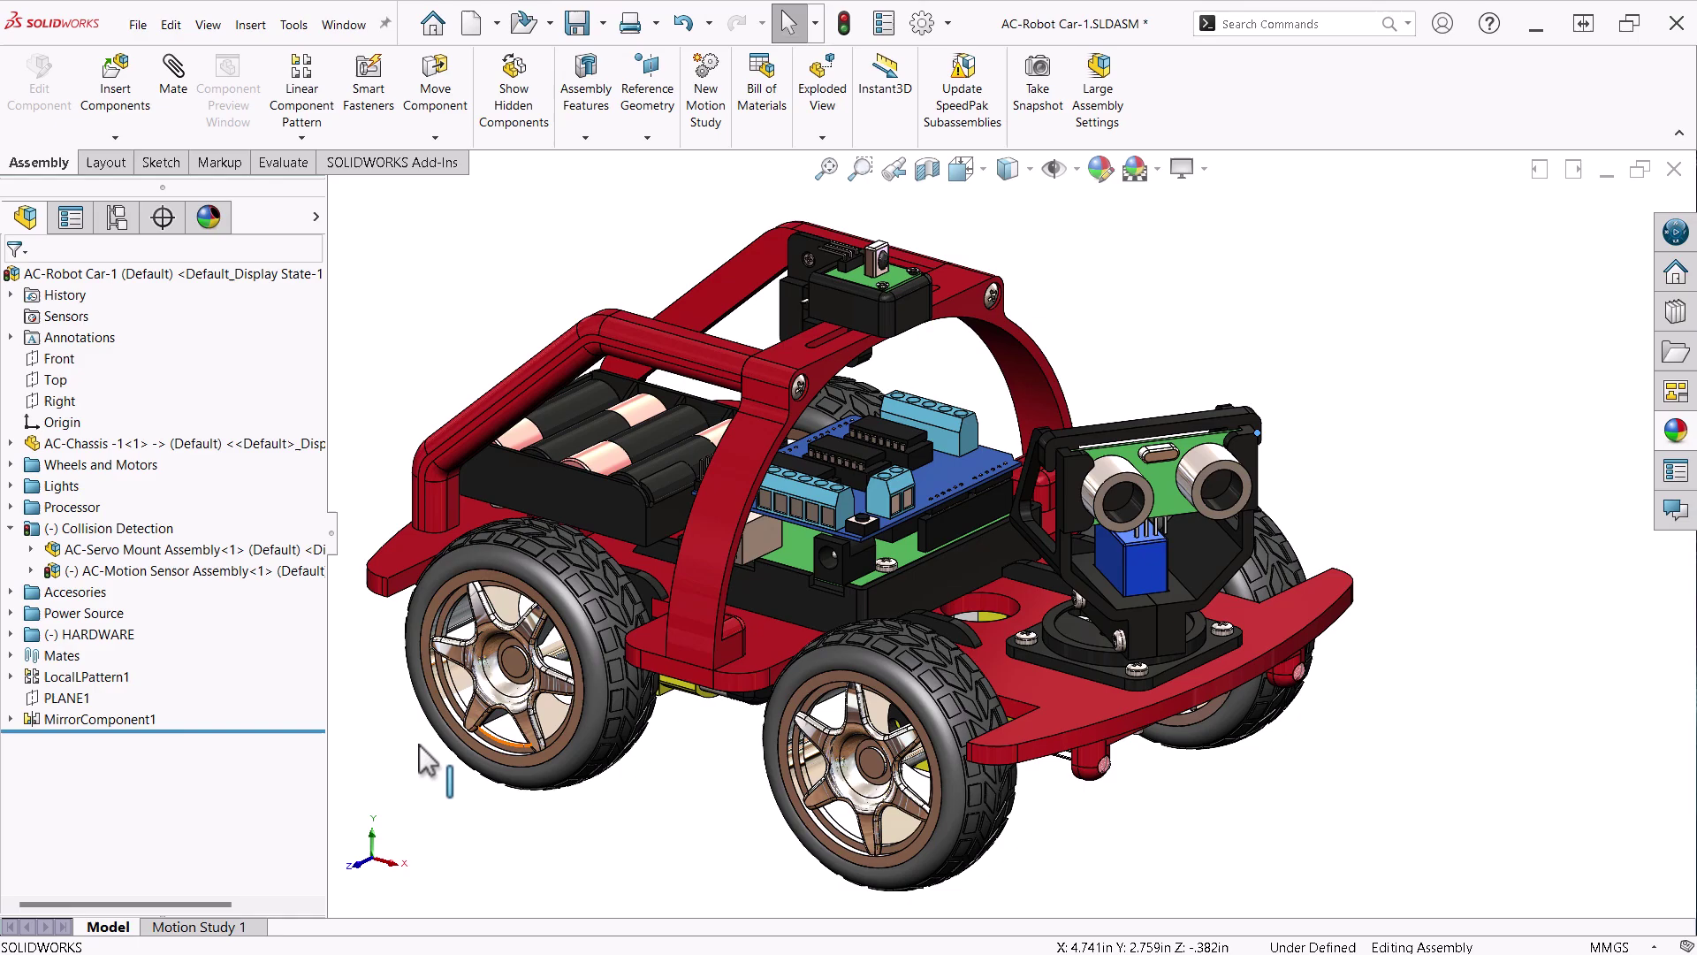
Check the Roll Cage Main, IR Reciever with Mount and Roll Cage Support in Accesories
left_click(11, 529)
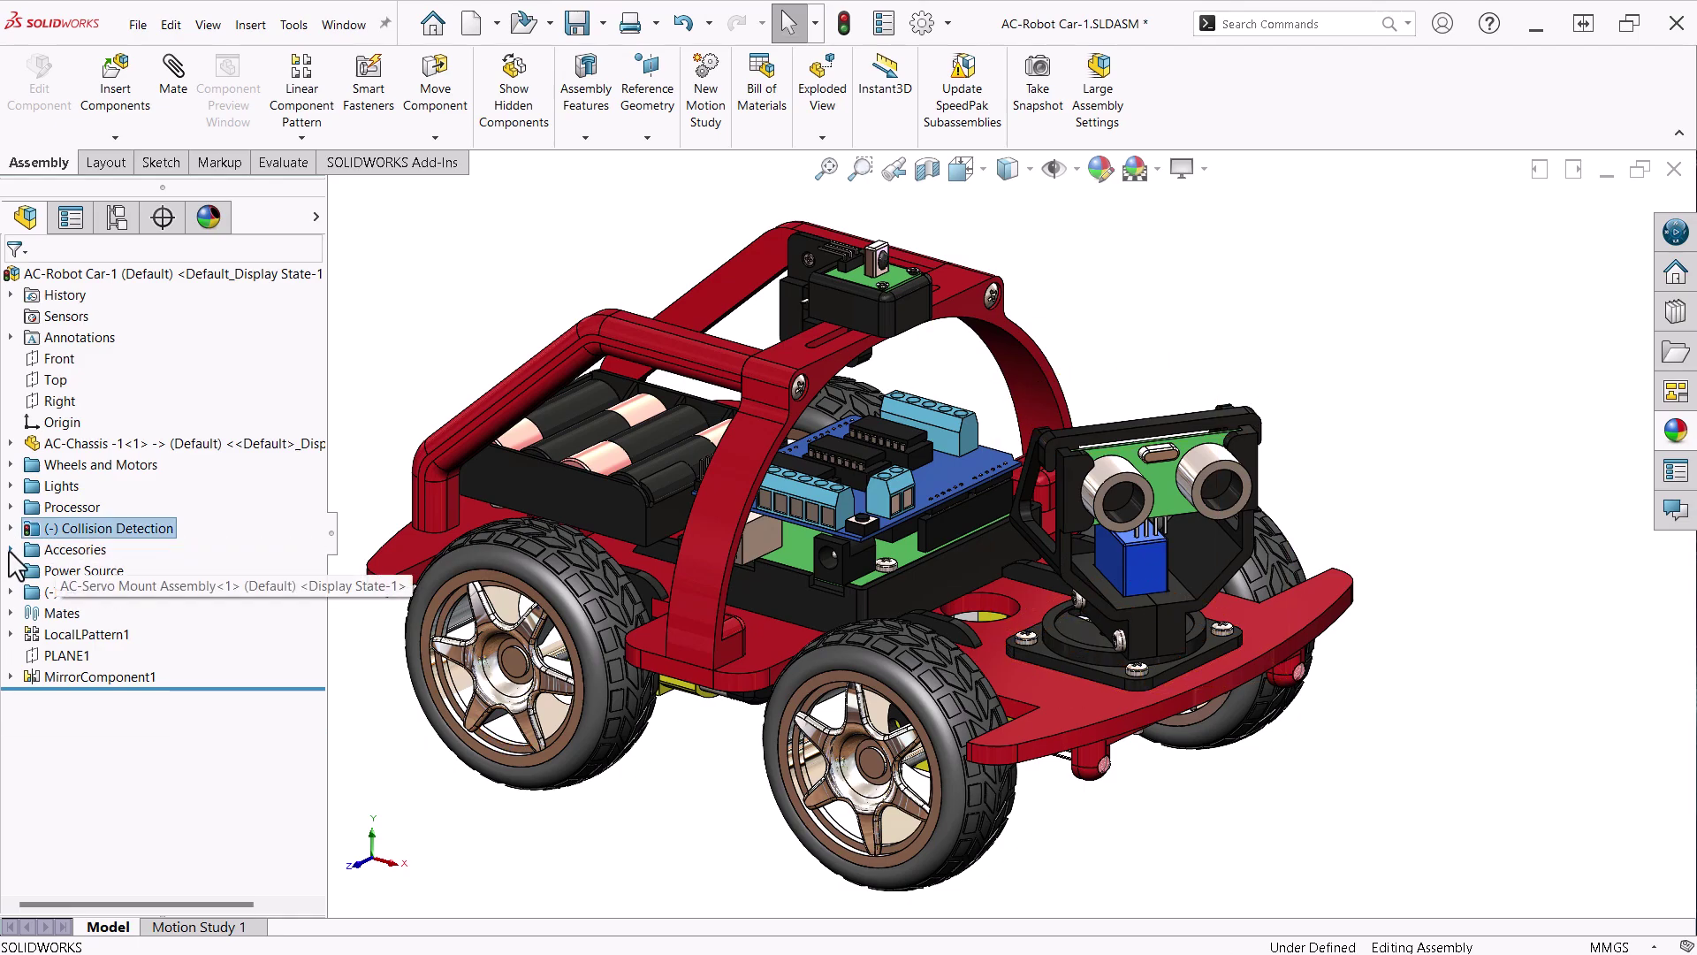
left_click(11, 549)
left_click(59, 580)
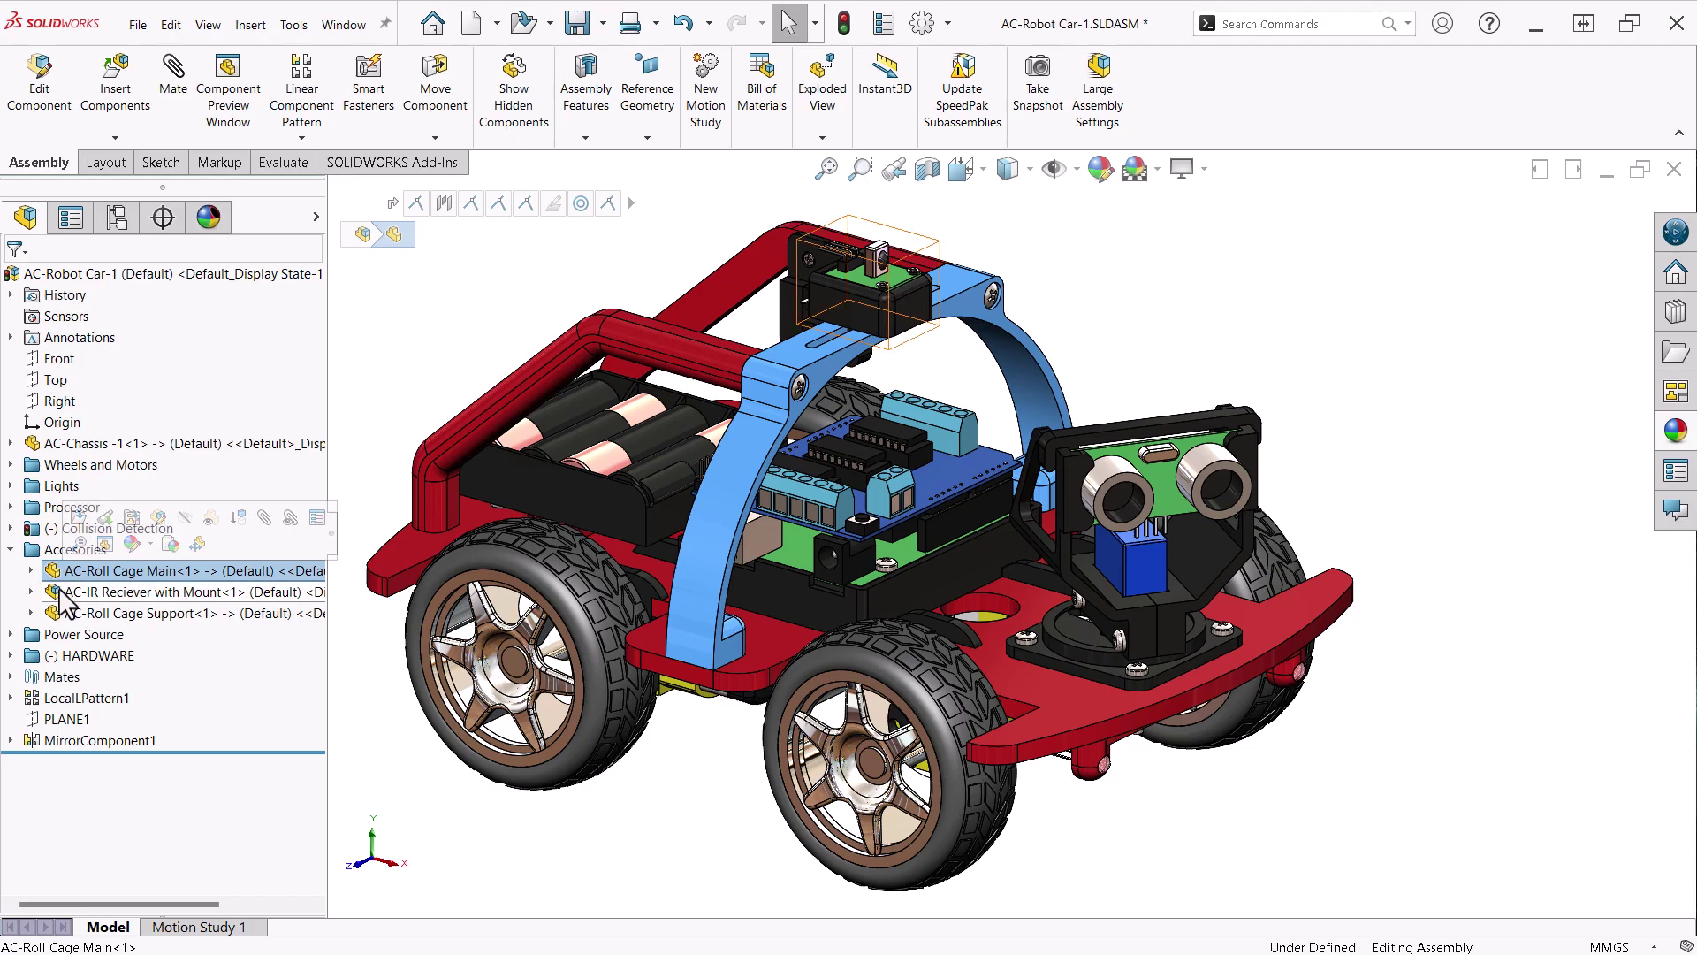
left_click(64, 593)
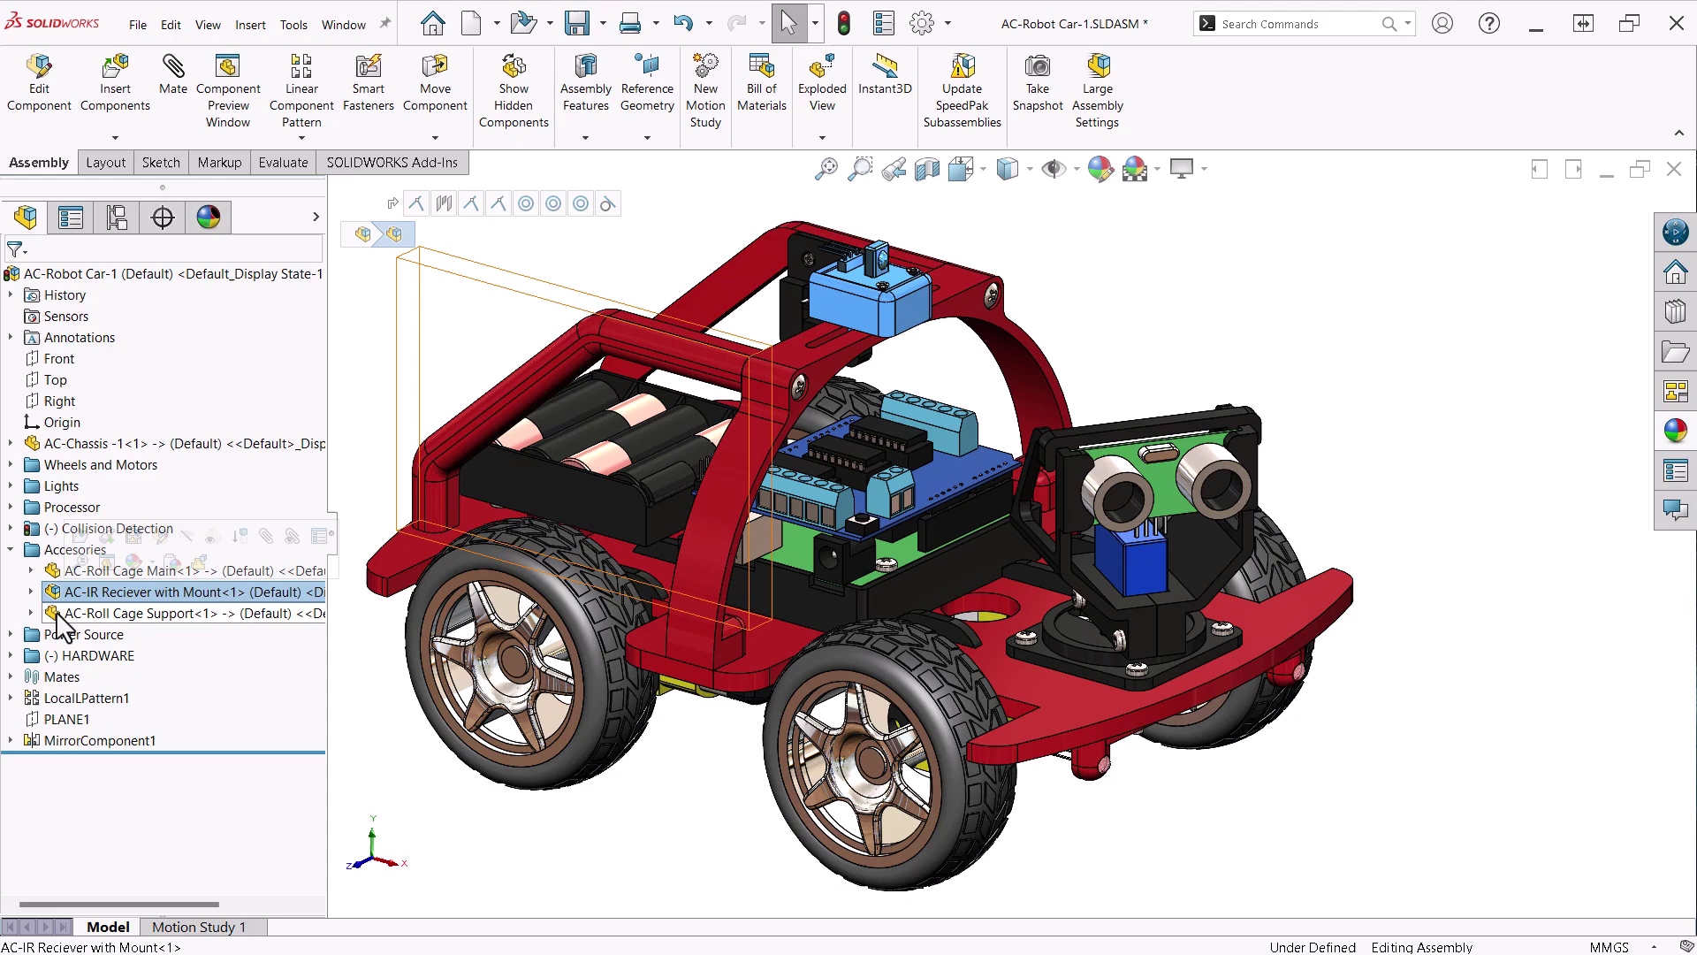
left_click(59, 616)
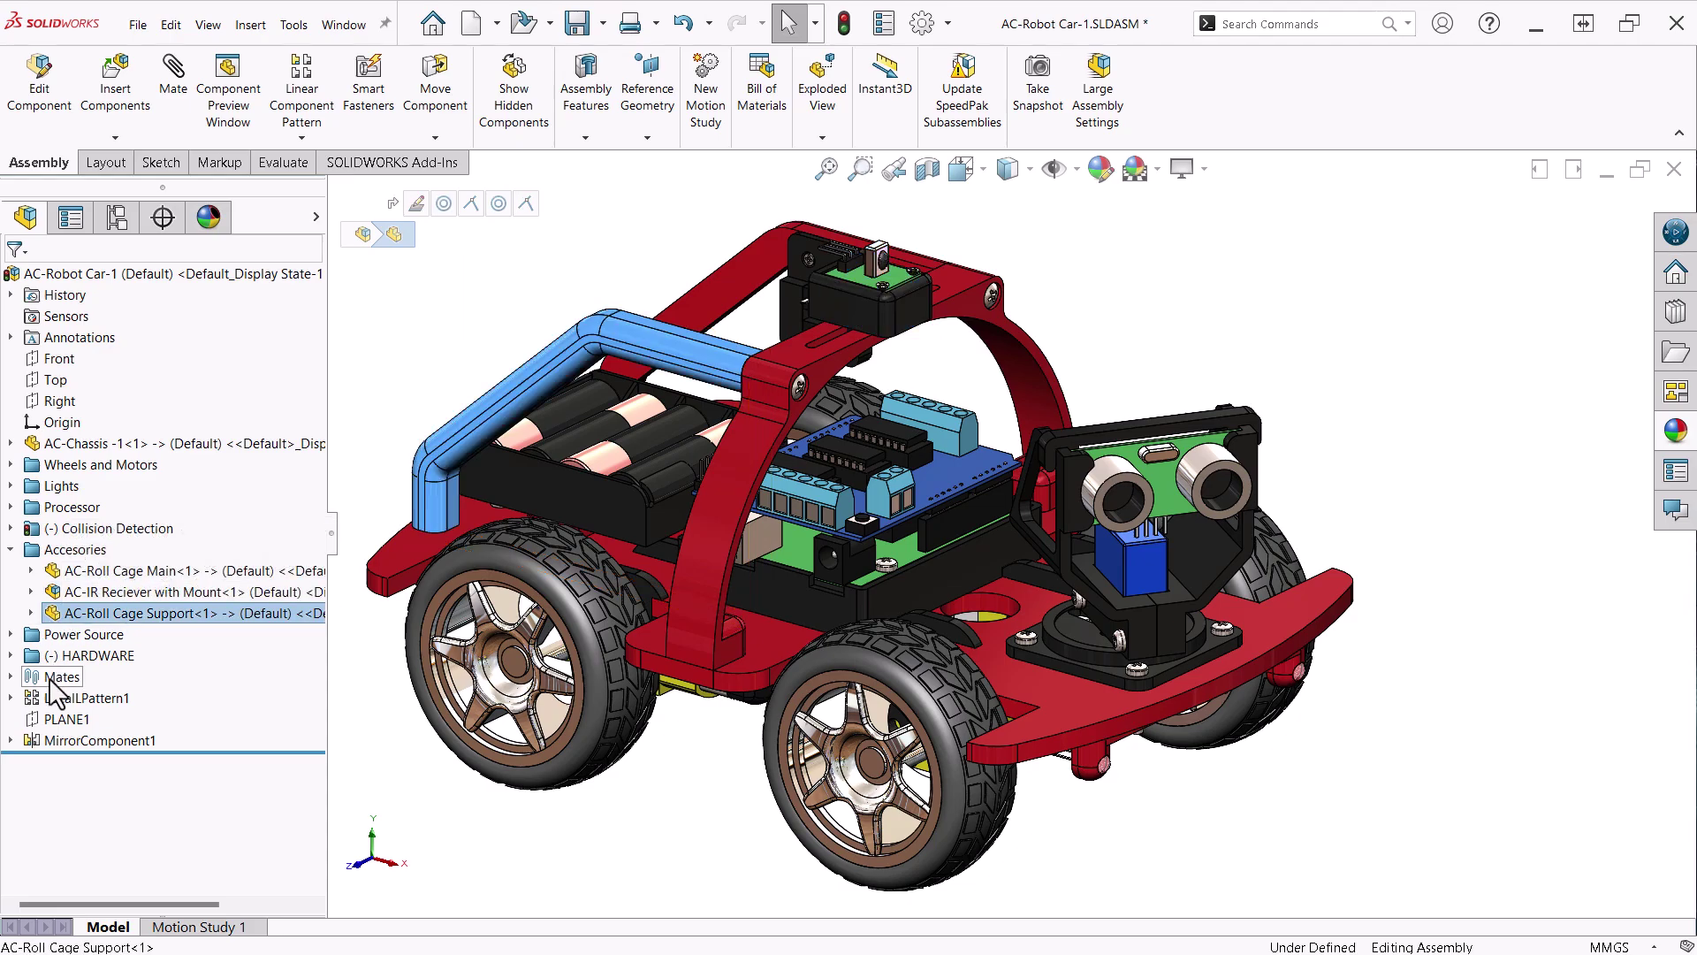
Inspect the mirrored roll cage support under MirrorComponent1, then expand the Power Source folder
left_click(23, 741)
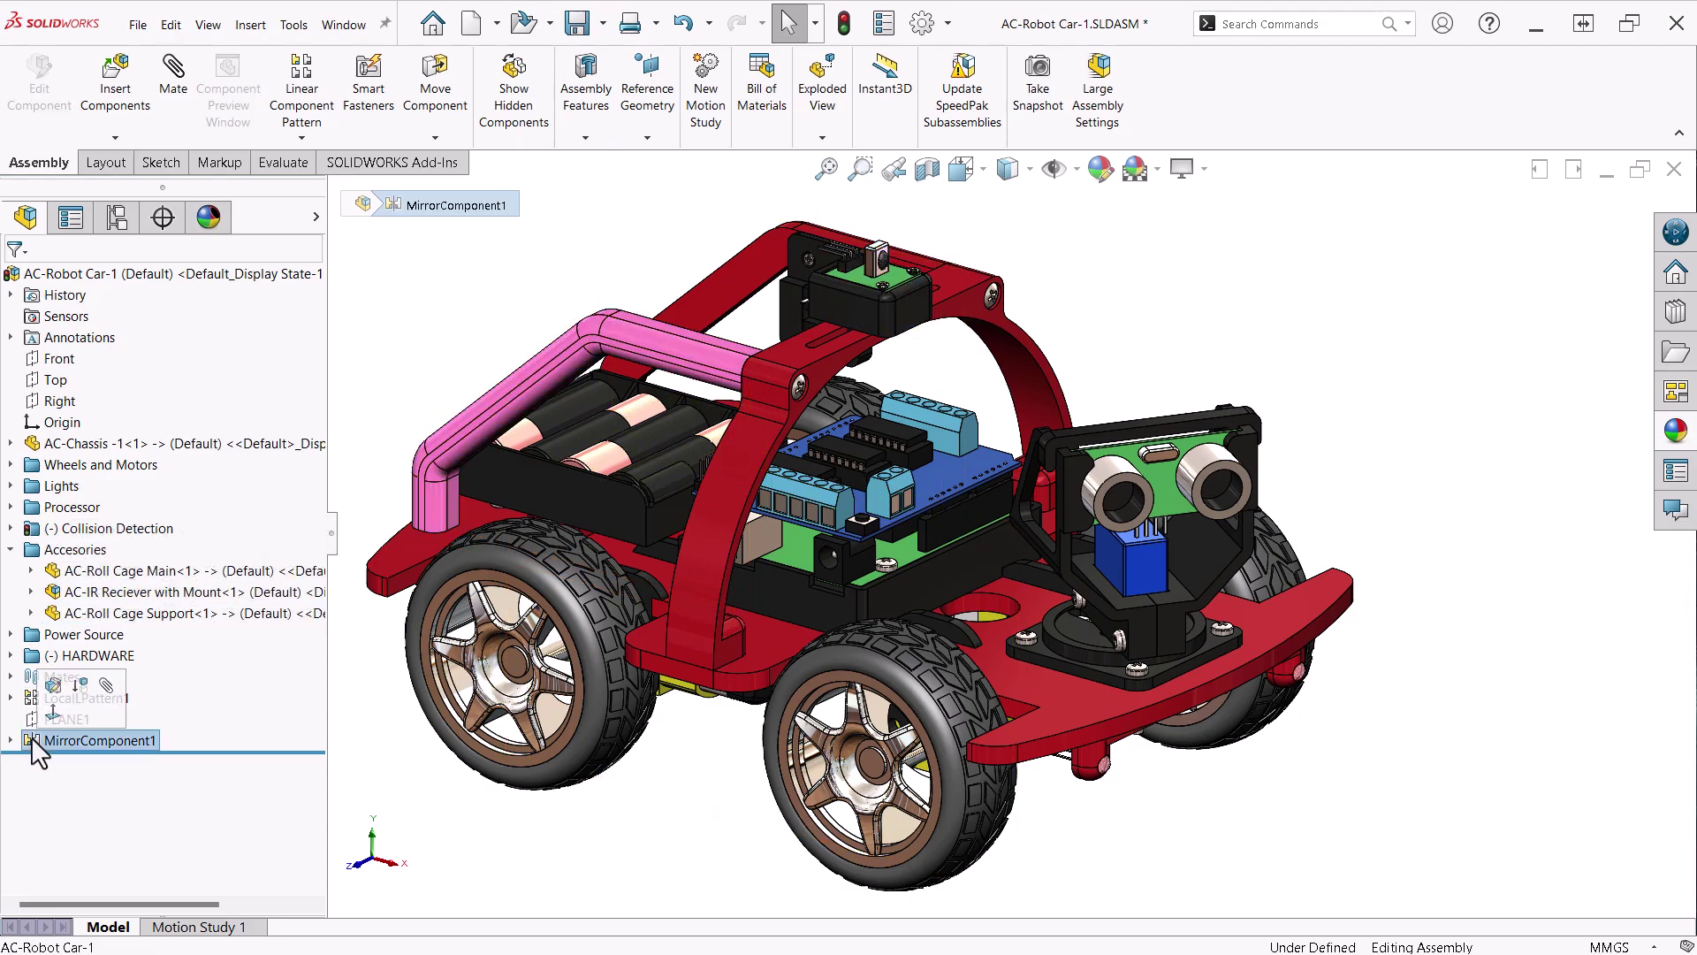
left_click(11, 741)
left_click(62, 759)
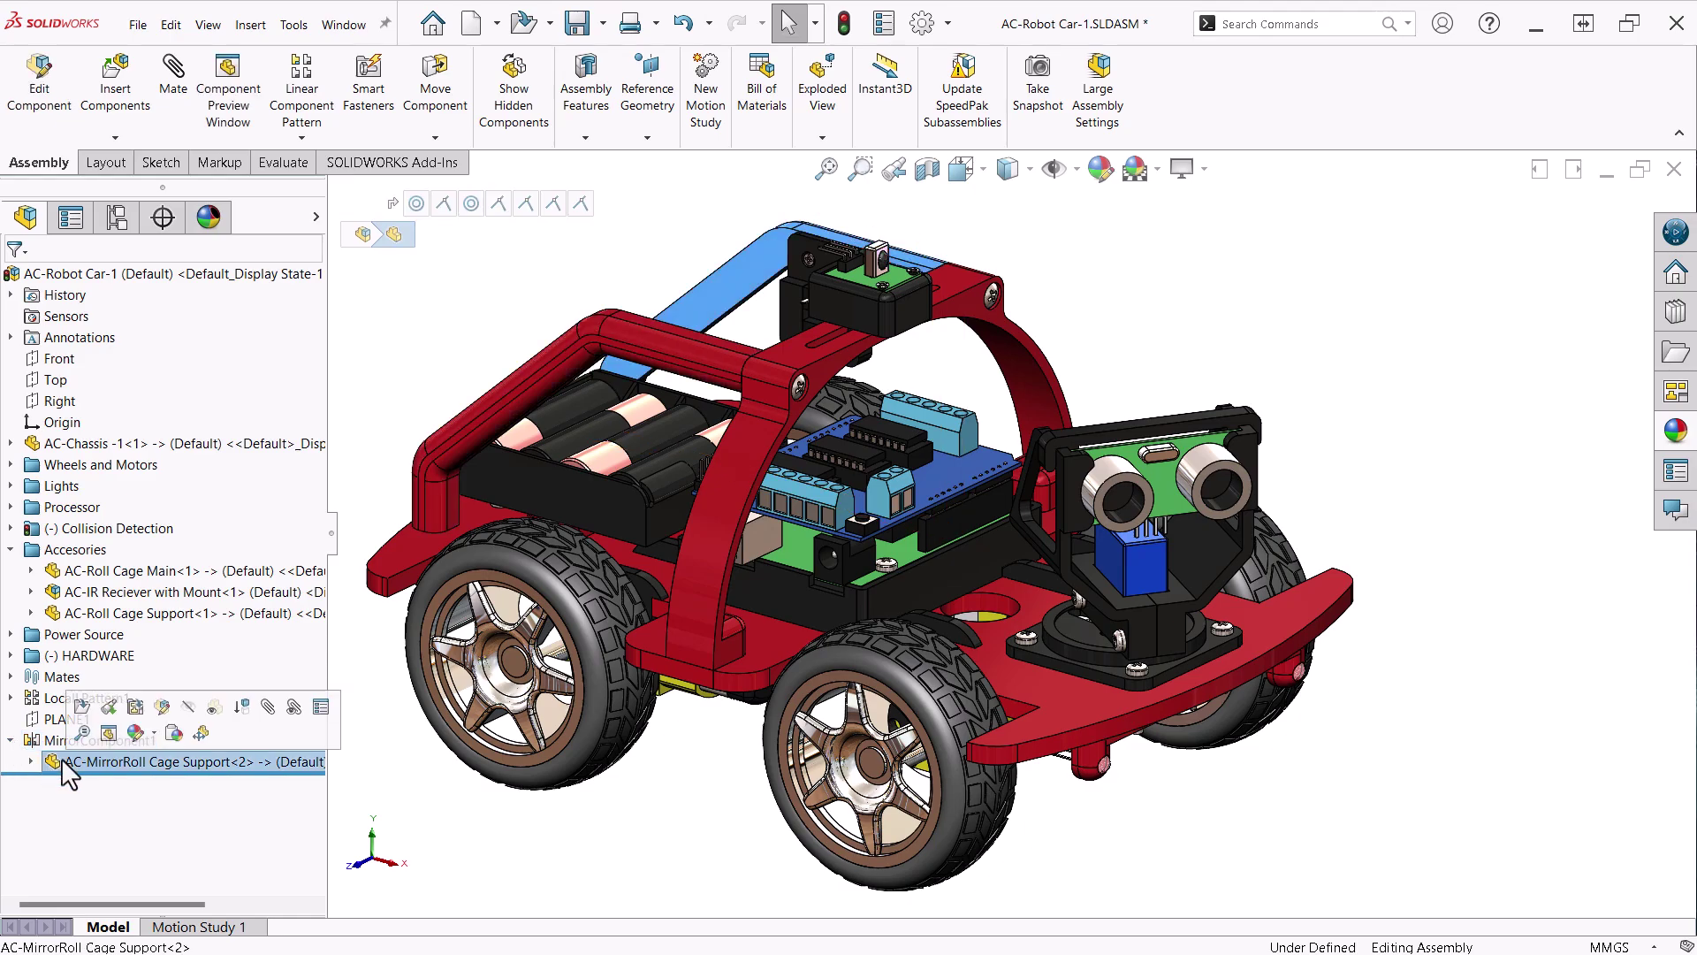
left_click(12, 740)
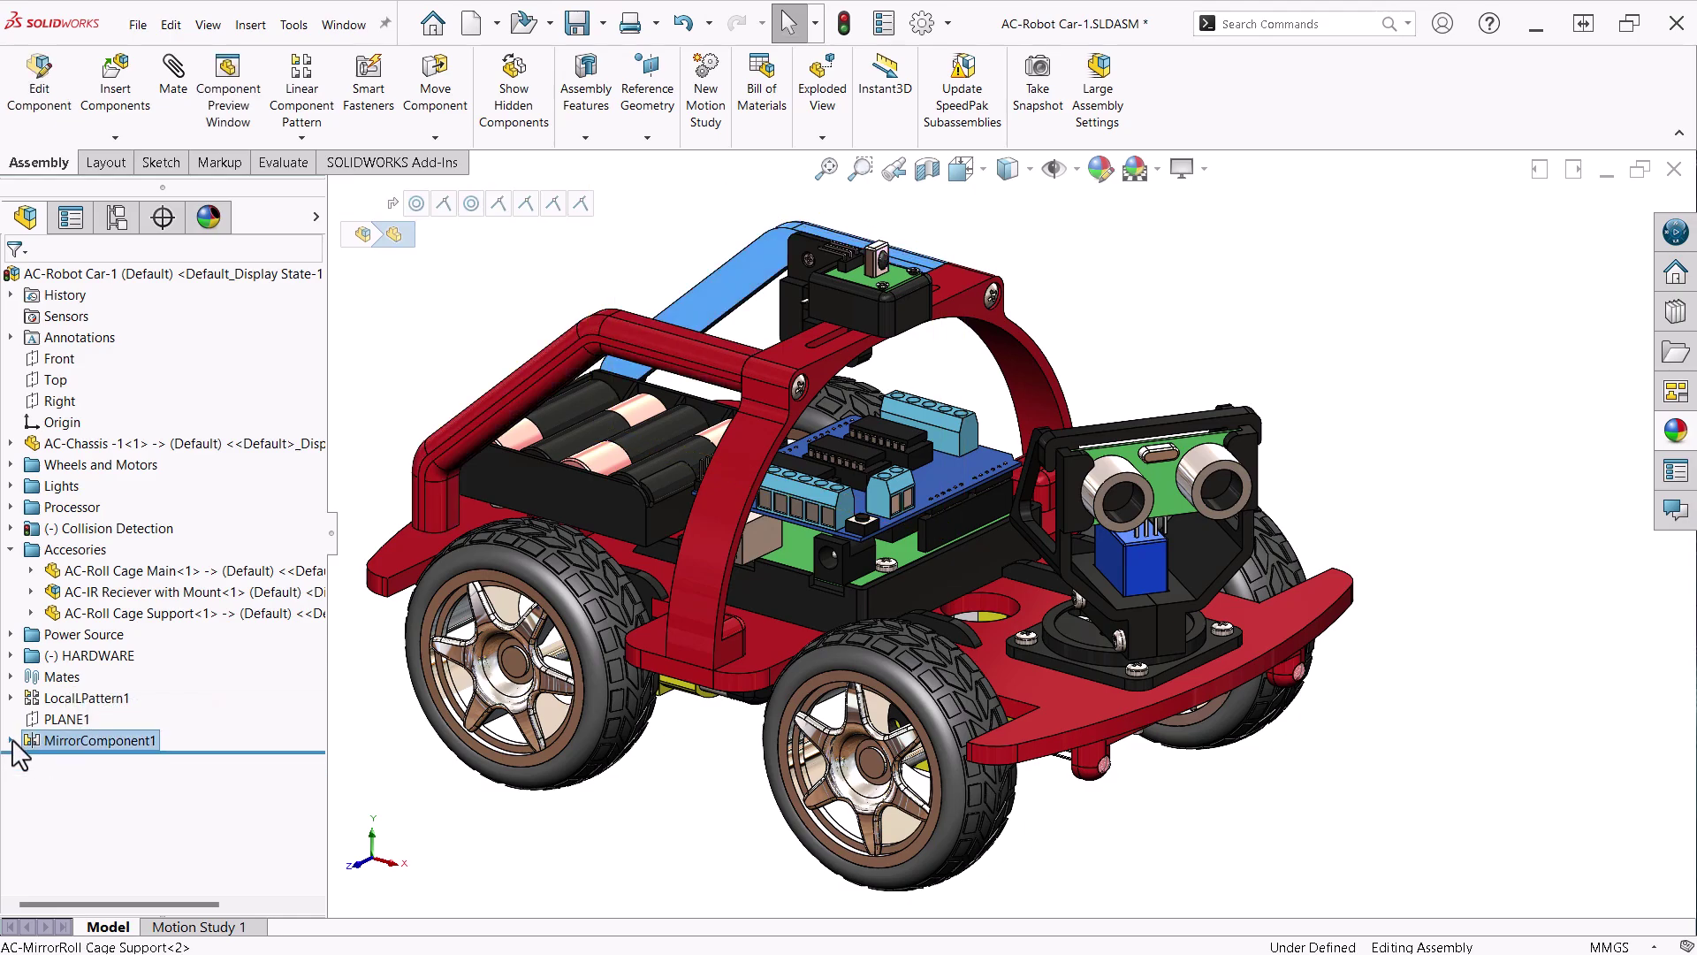
left_click(11, 549)
left_click(10, 570)
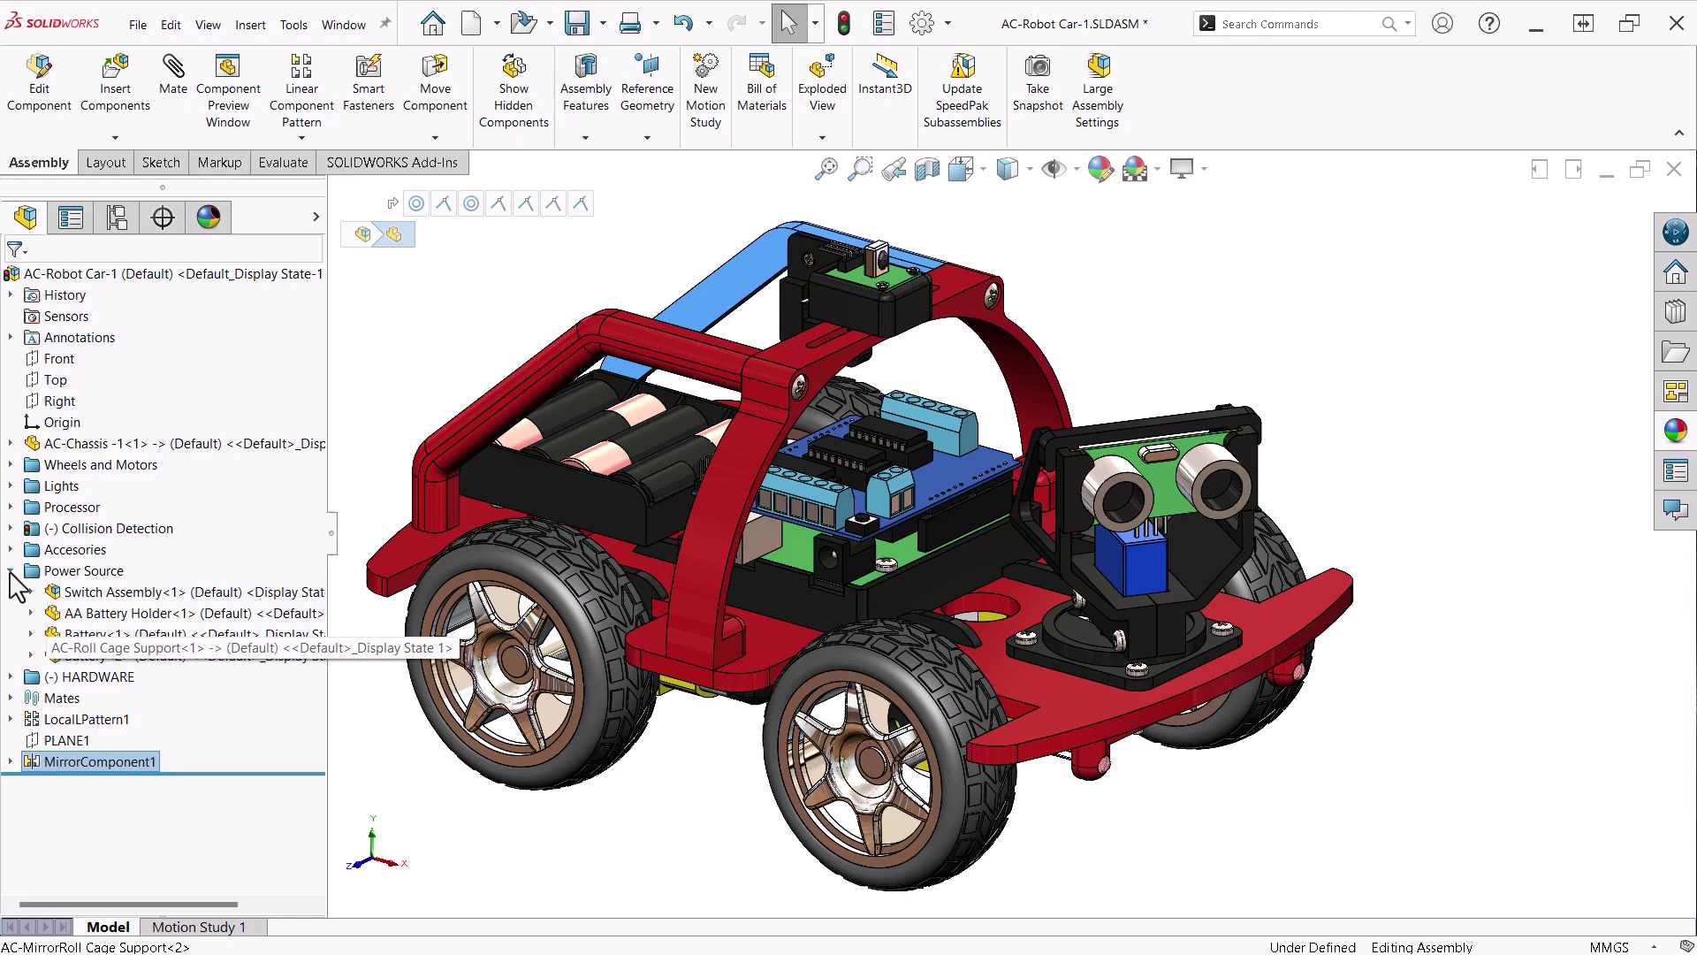
left_click(404, 727)
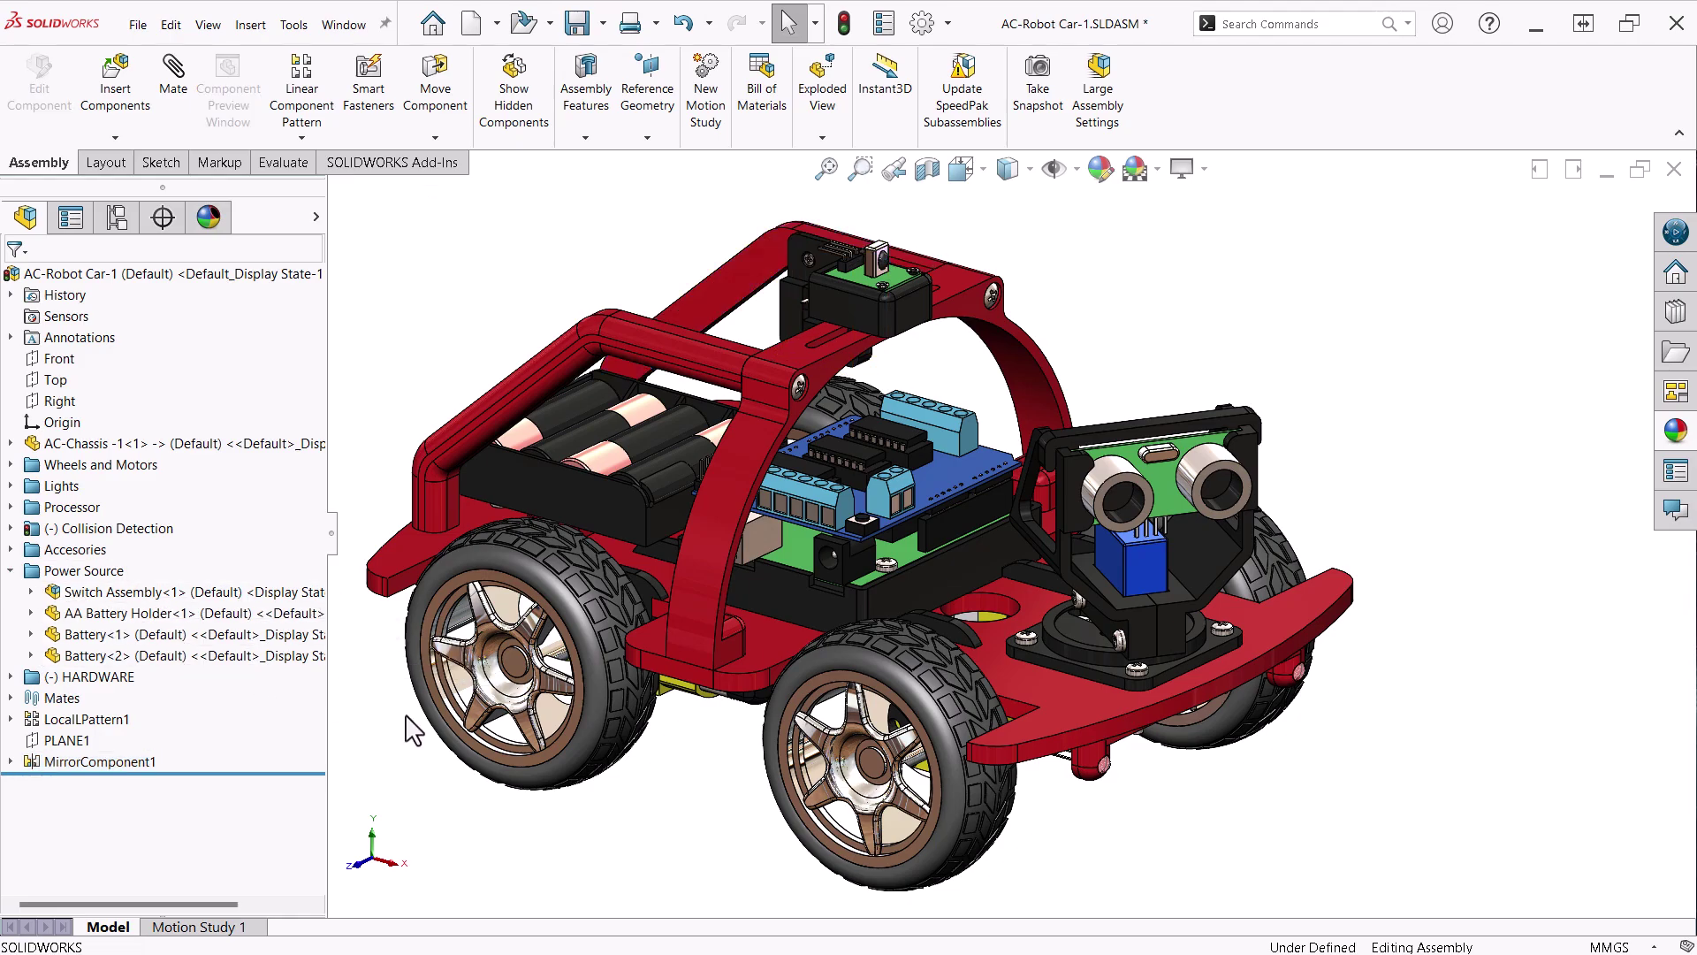
Inspect the Switch Assembly, orbiting to show the car's side and switch plate
key("f")
left_click(80, 596)
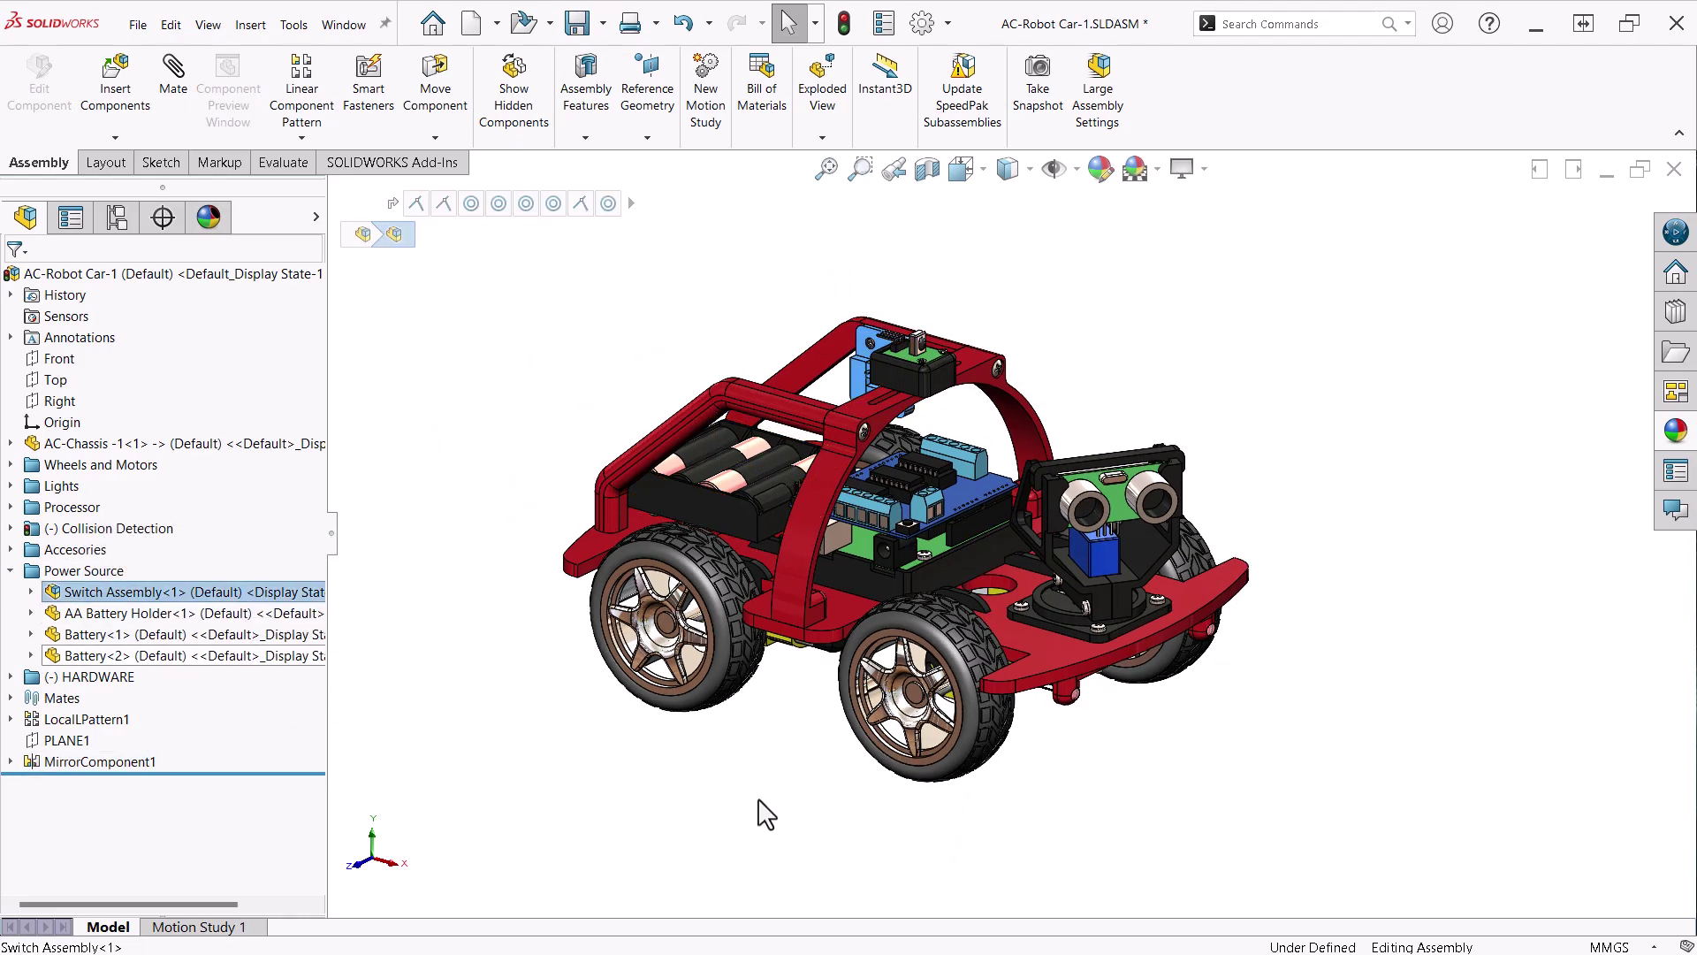
middle_click_drag(757, 807, 567, 777)
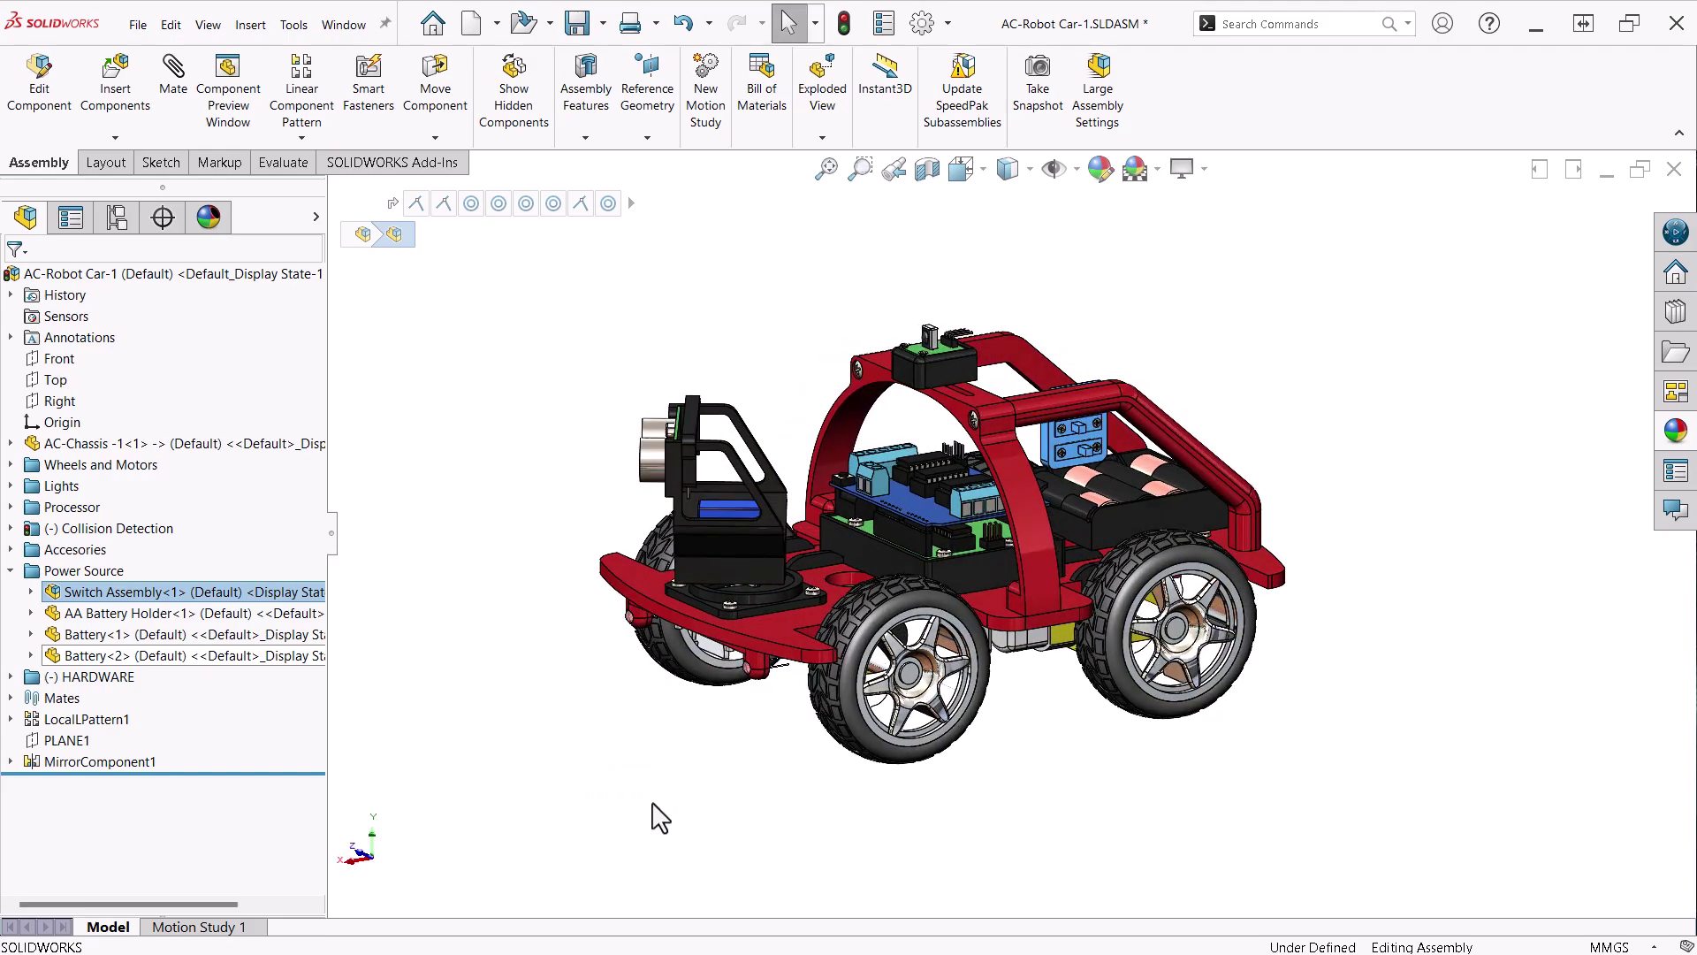
scroll(1132, 363, "down", 5)
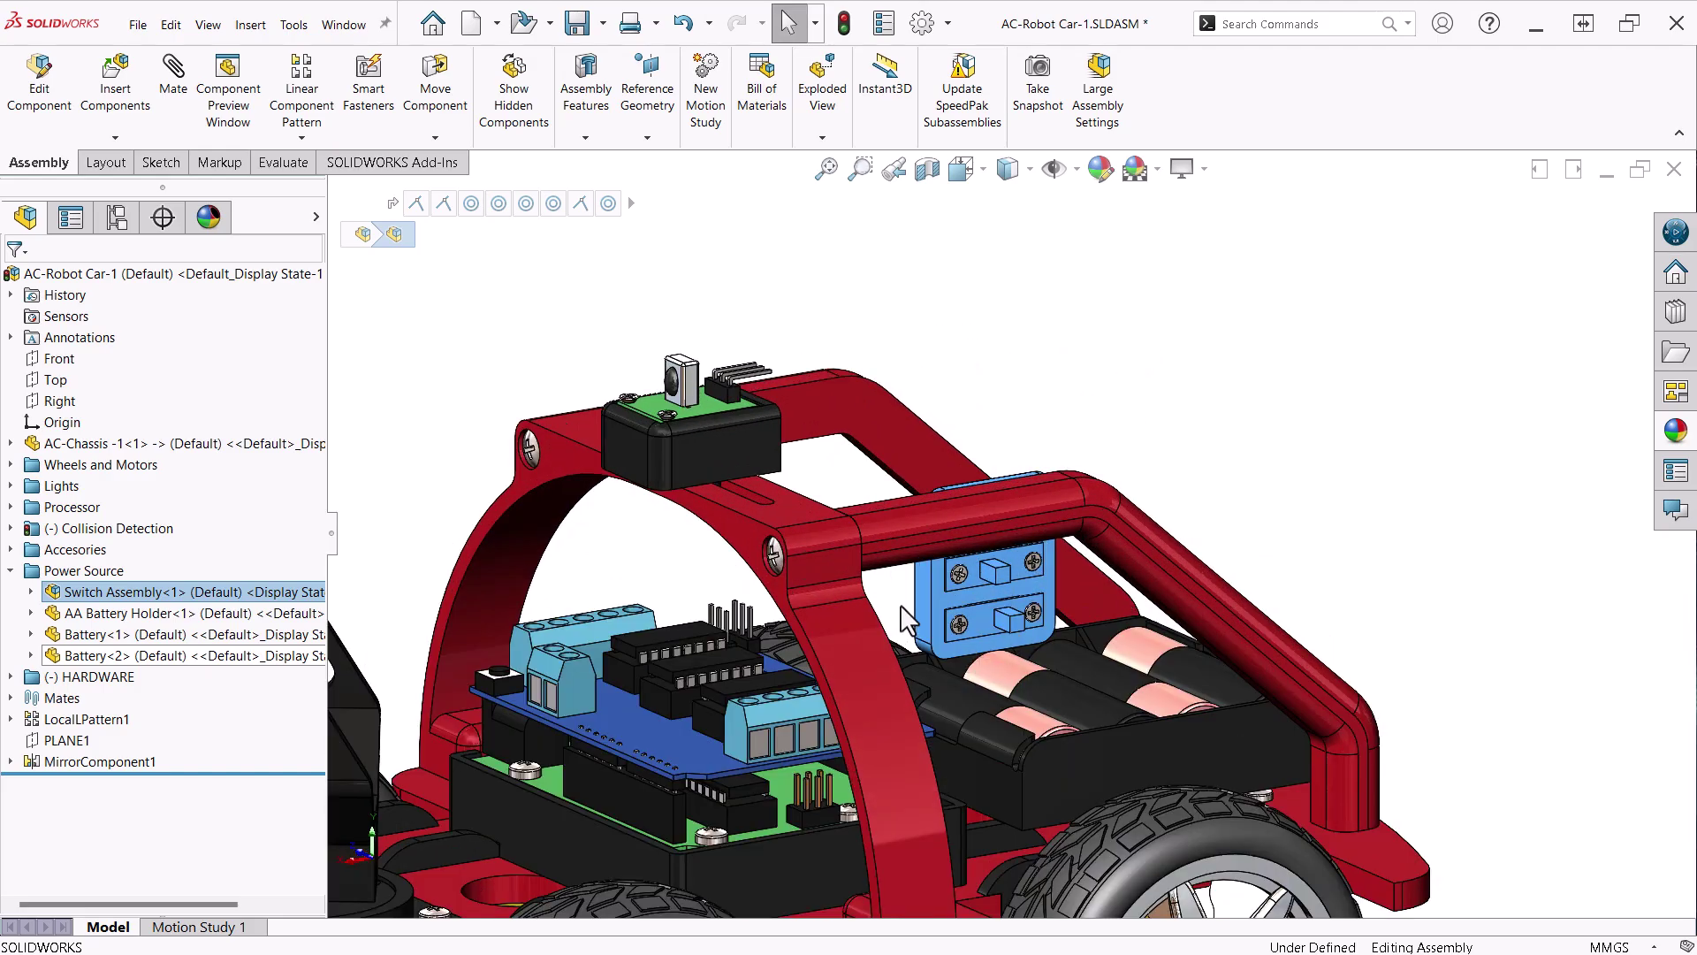
middle_click_drag(955, 659, 873, 592)
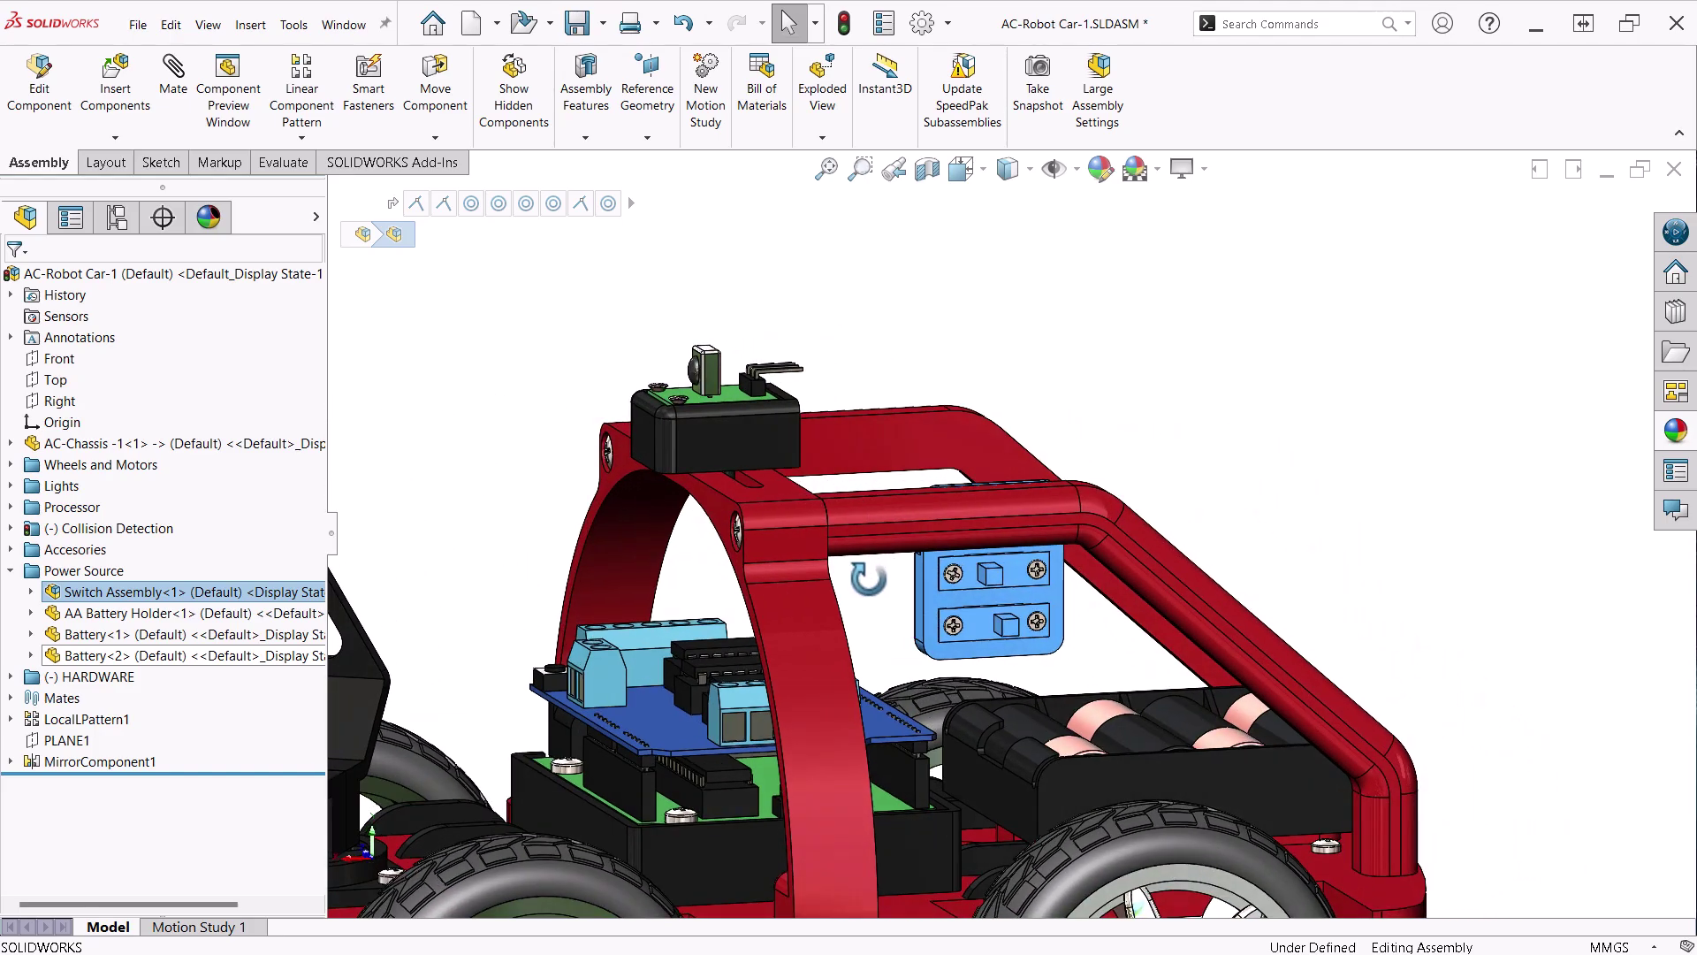
key("f")
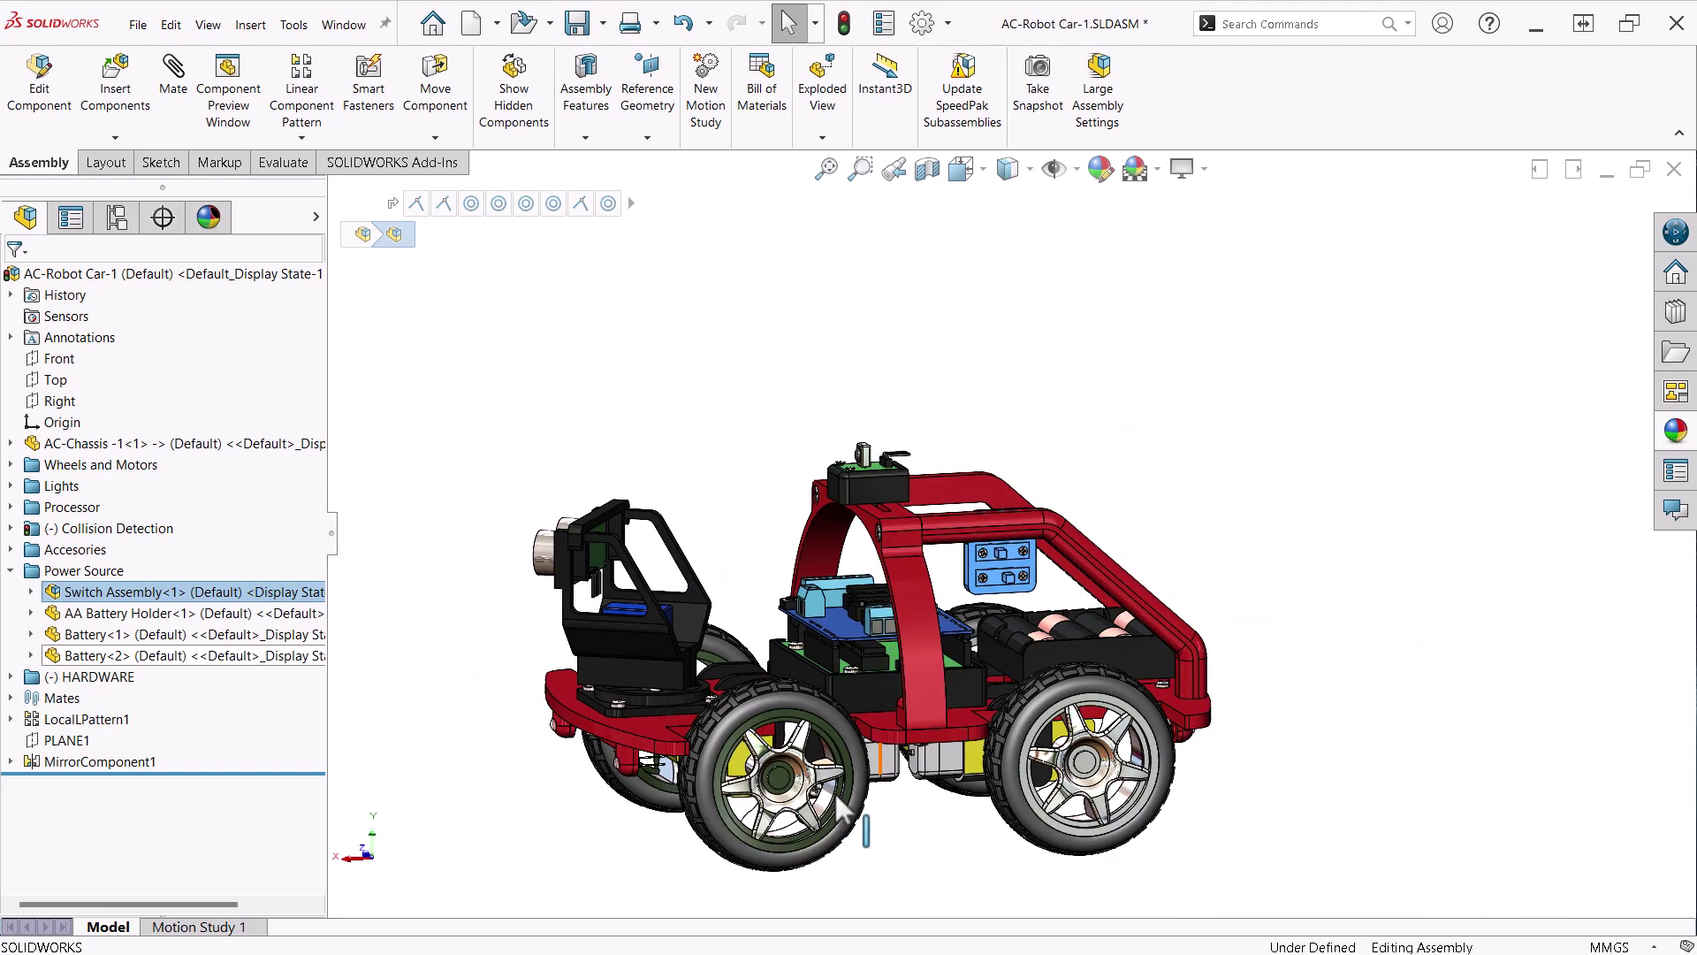
Pick out the AA Battery Holder, Battery<1>, Battery<2> and LocalPattern1, then collapse Power Source
left_click(75, 614)
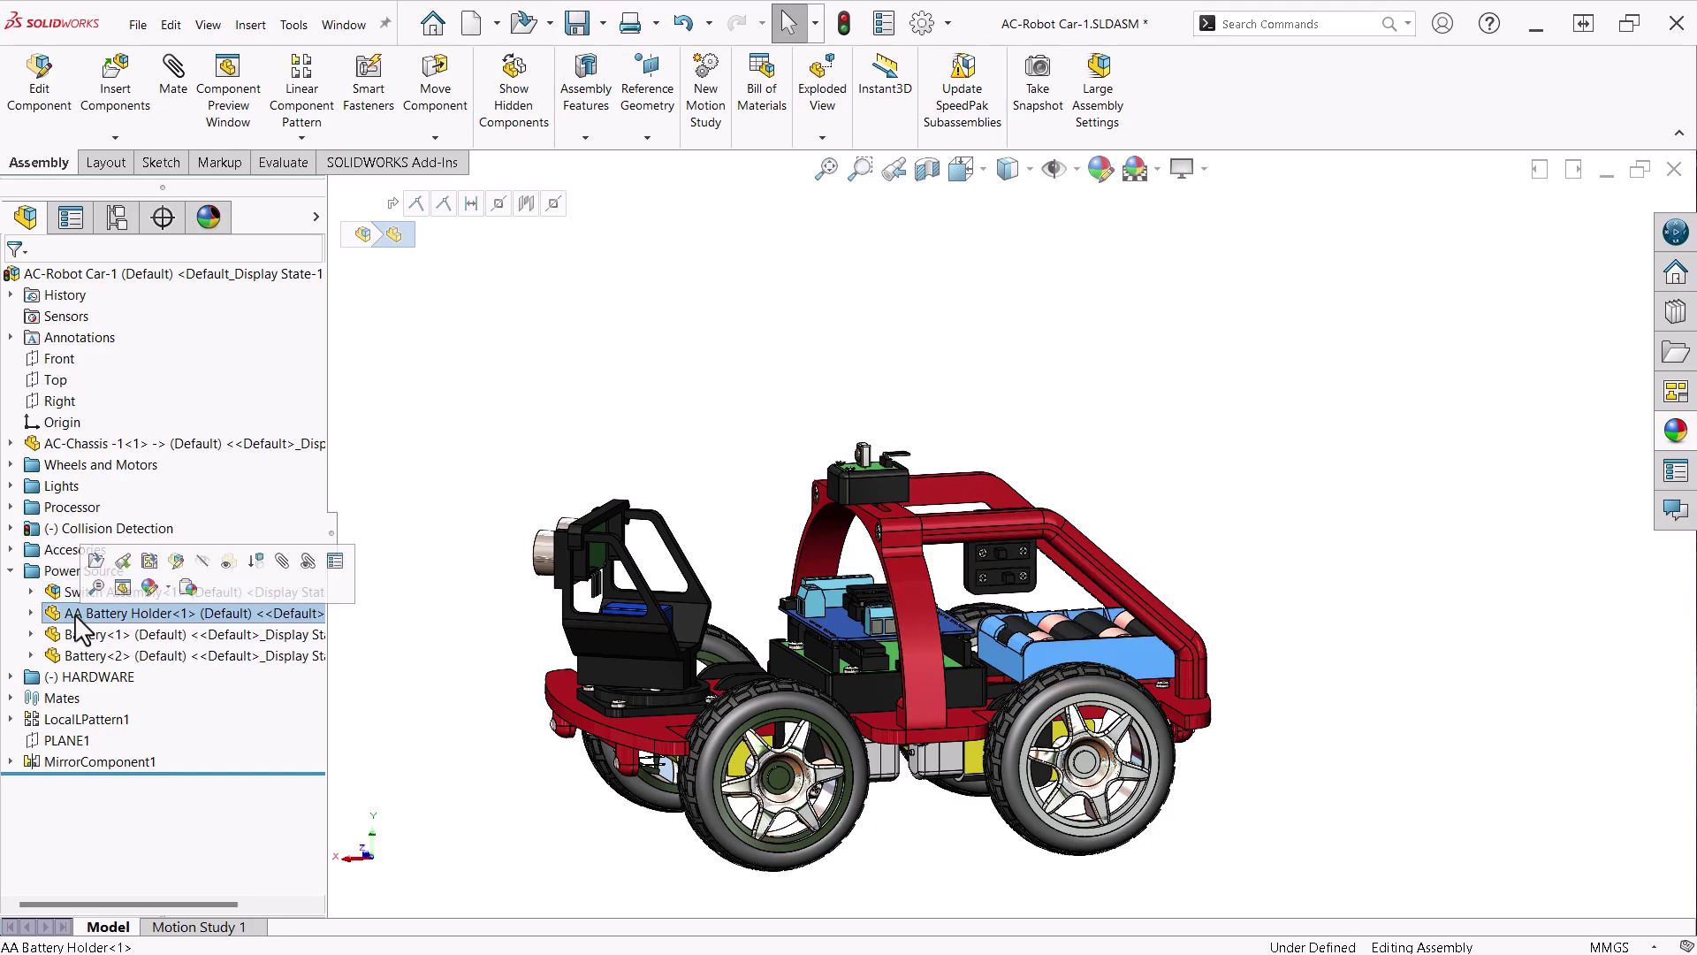
left_click(67, 635)
middle_click_drag(1174, 894, 628, 865)
scroll(619, 858, "down", 3)
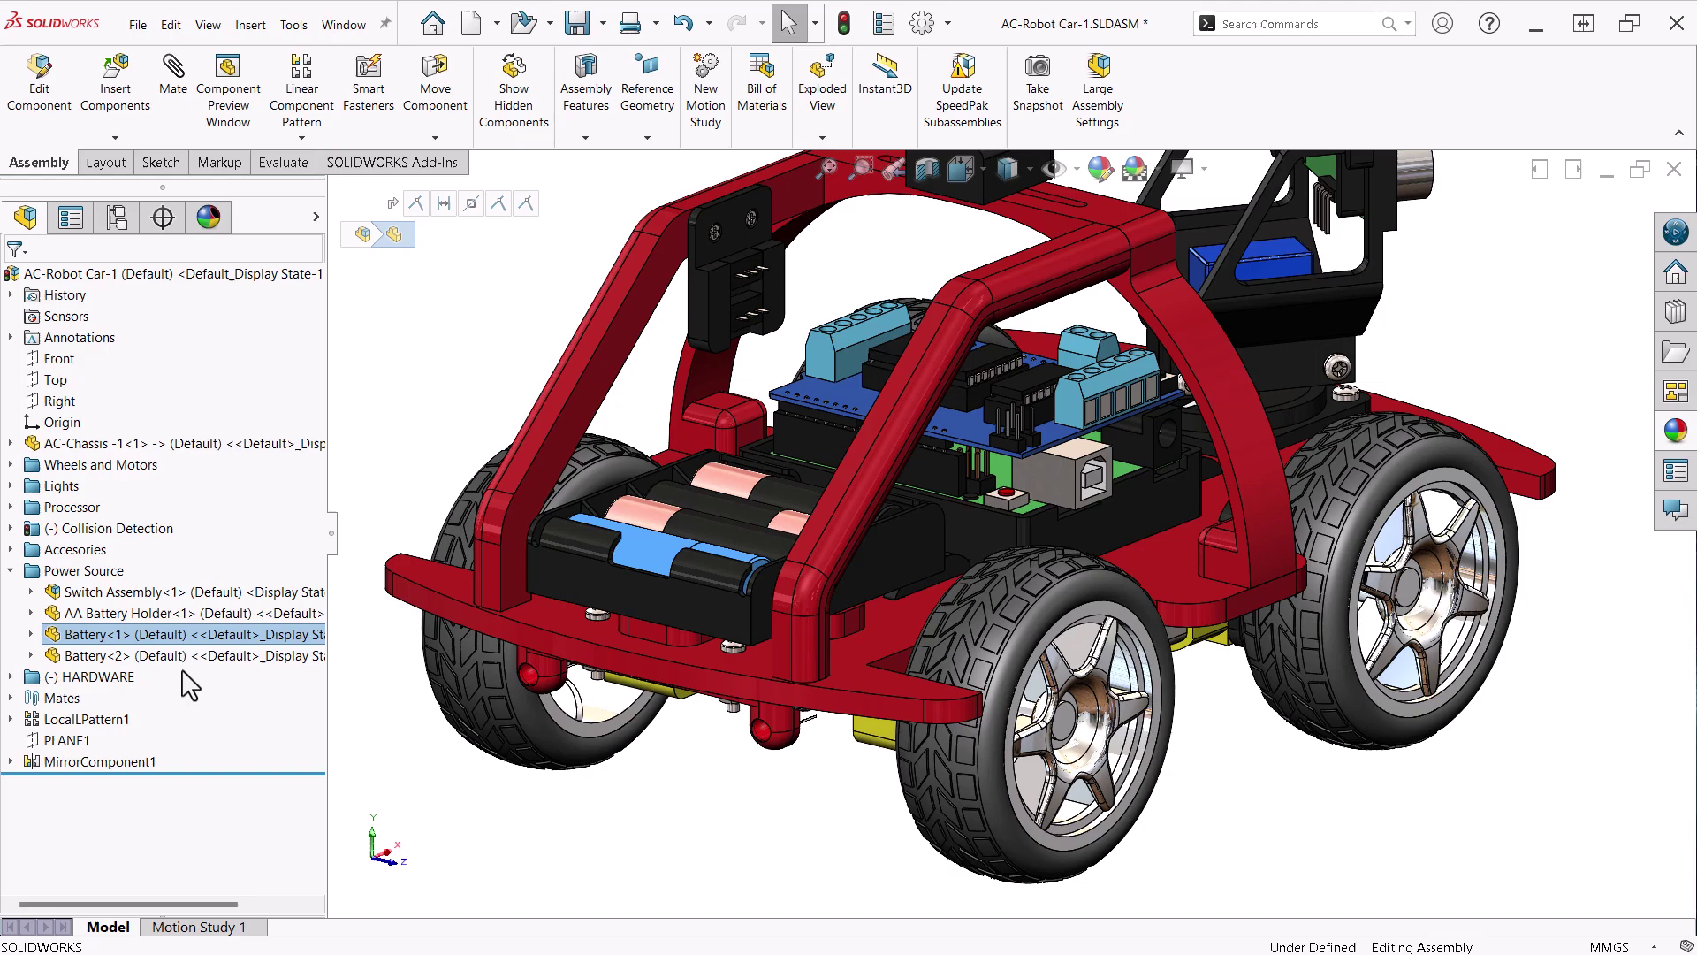
left_click(65, 656)
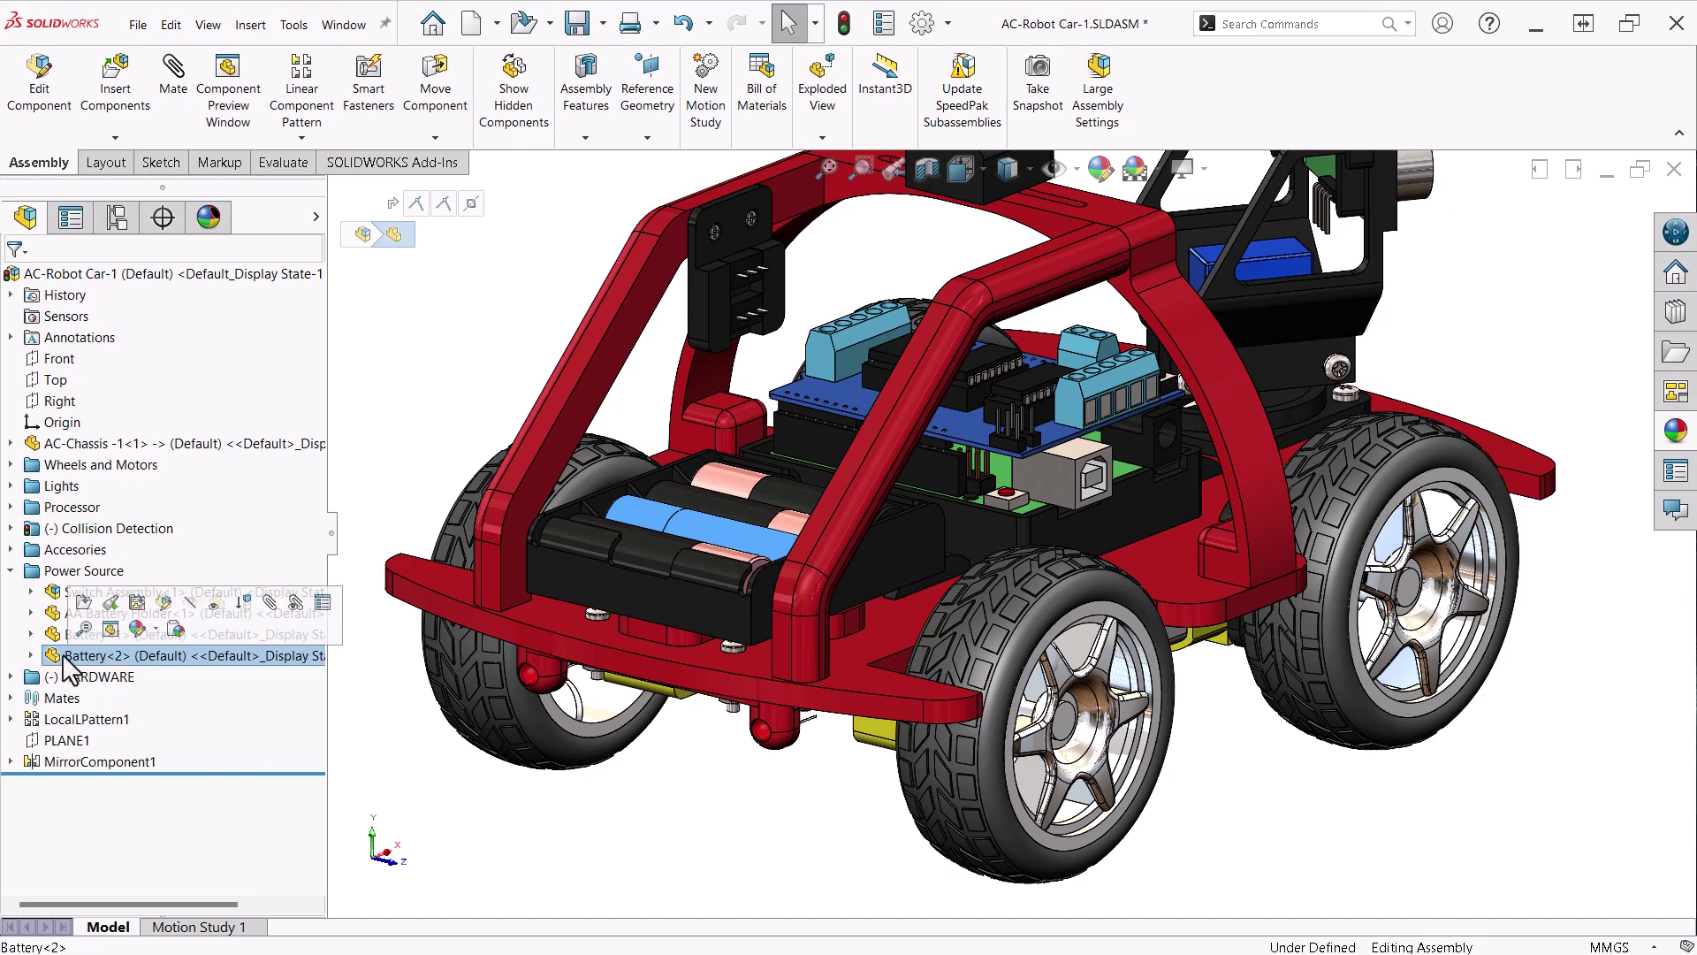
left_click(35, 721)
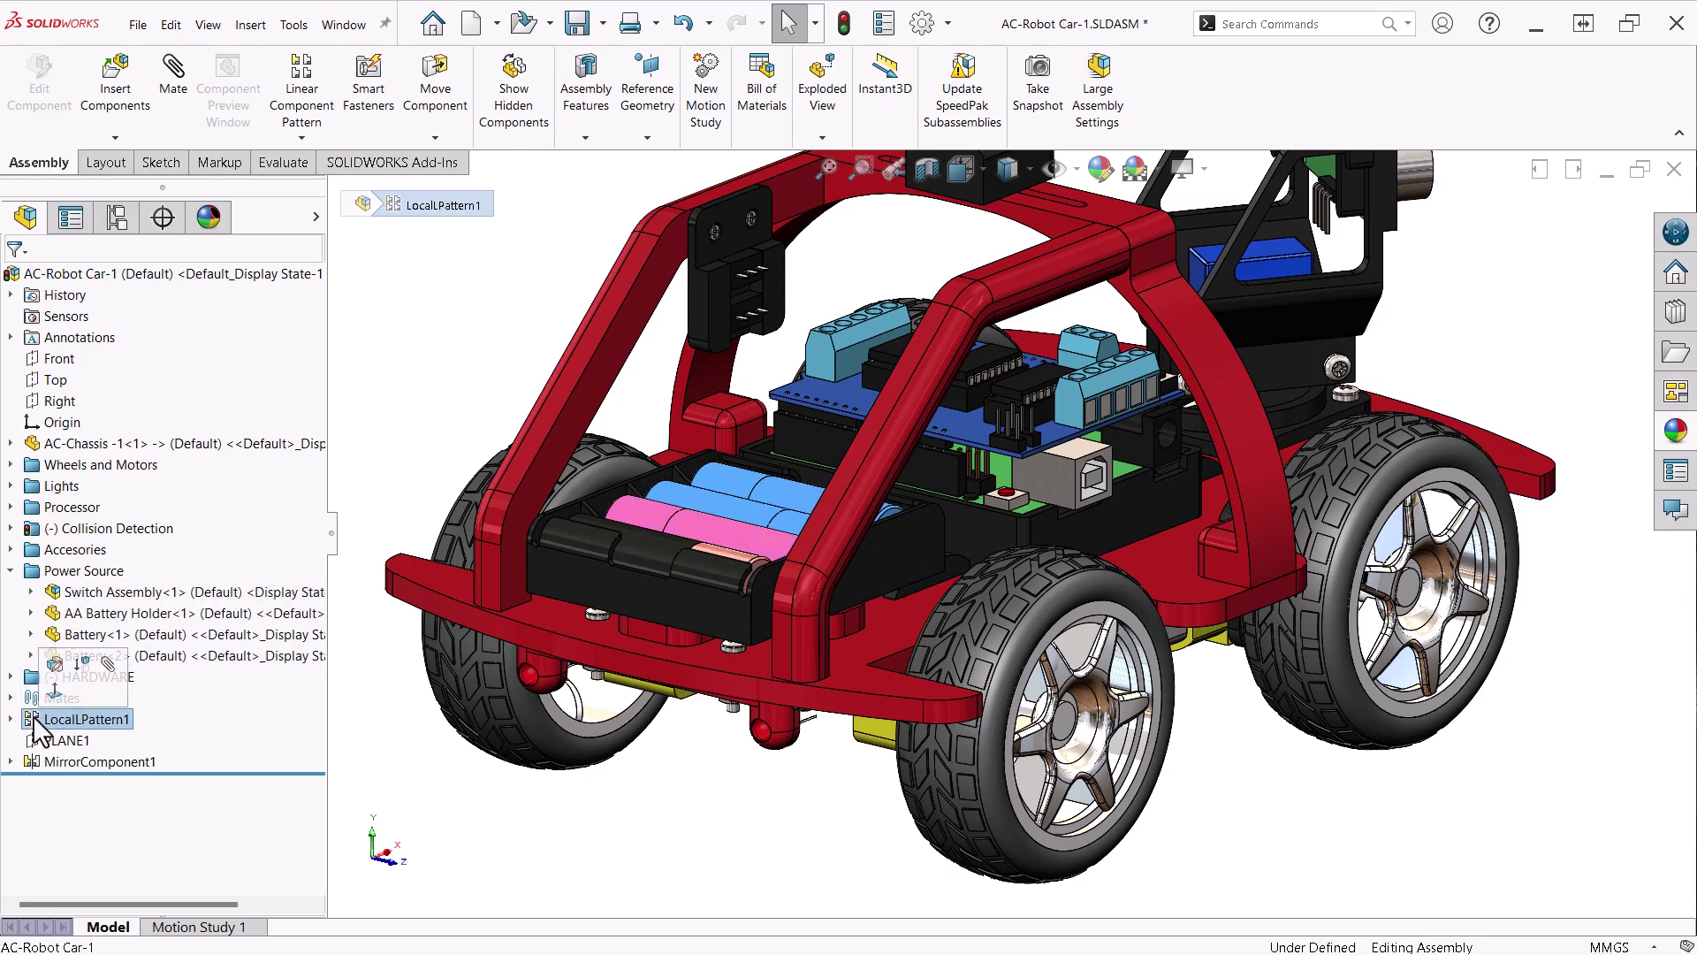
left_click(10, 571)
left_click(784, 809)
scroll(1080, 772, "up", 5)
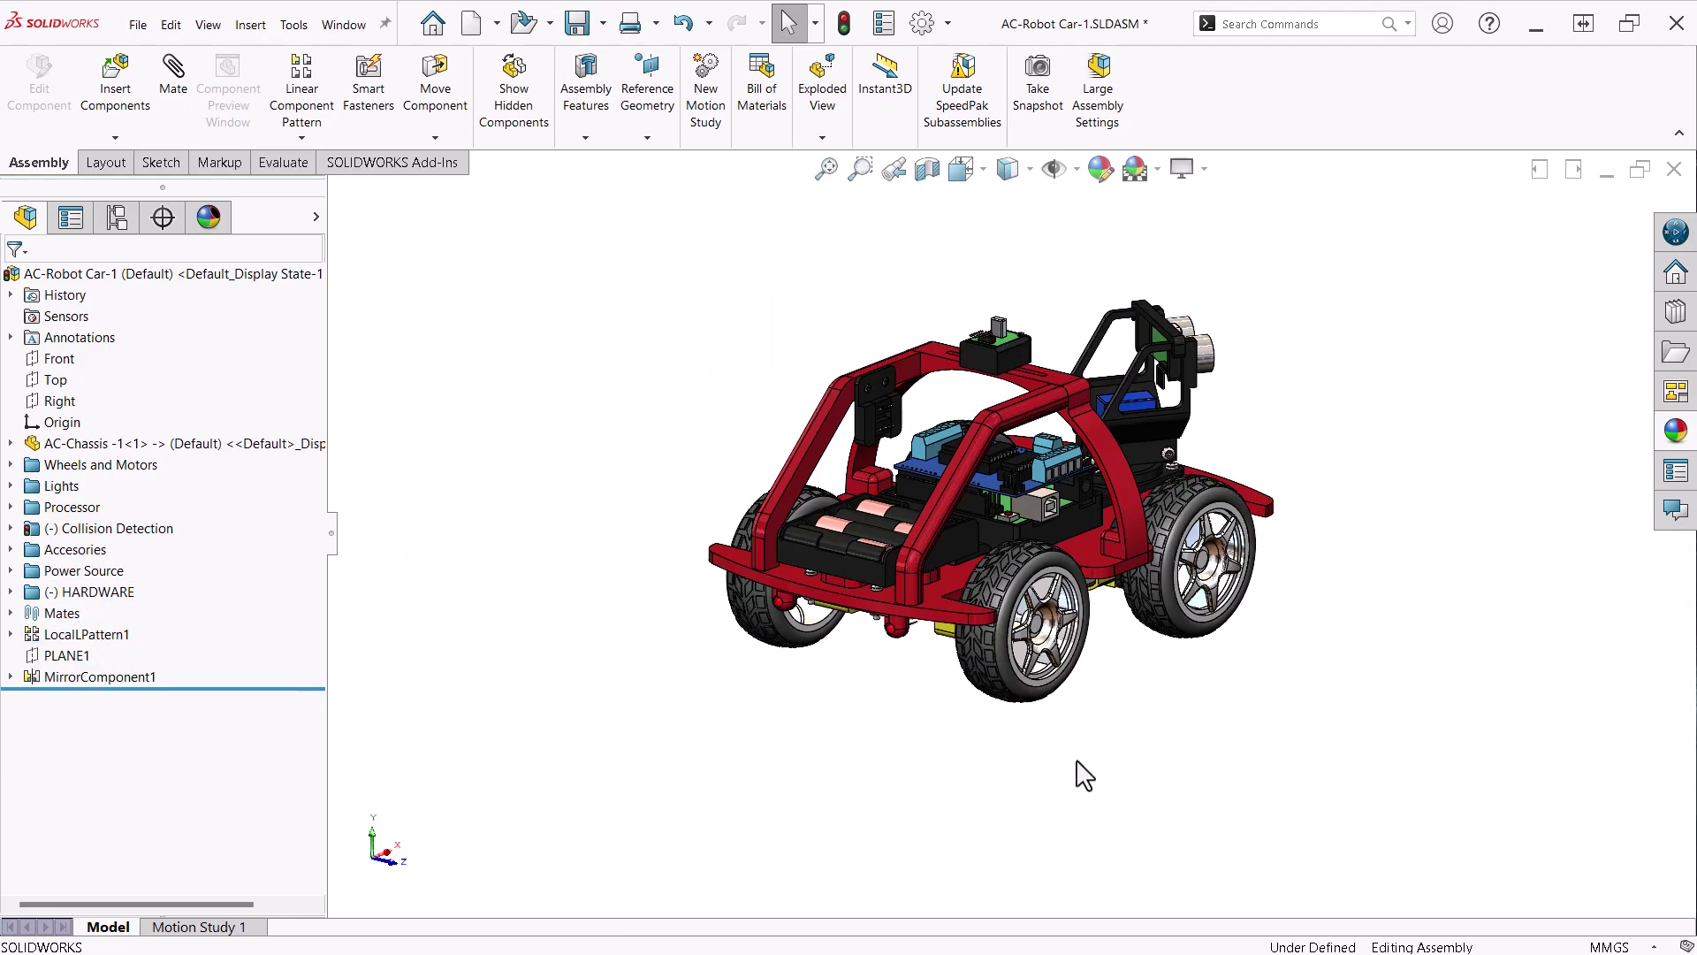
middle_click_drag(1079, 773, 1021, 793)
scroll(1052, 341, "down", 2)
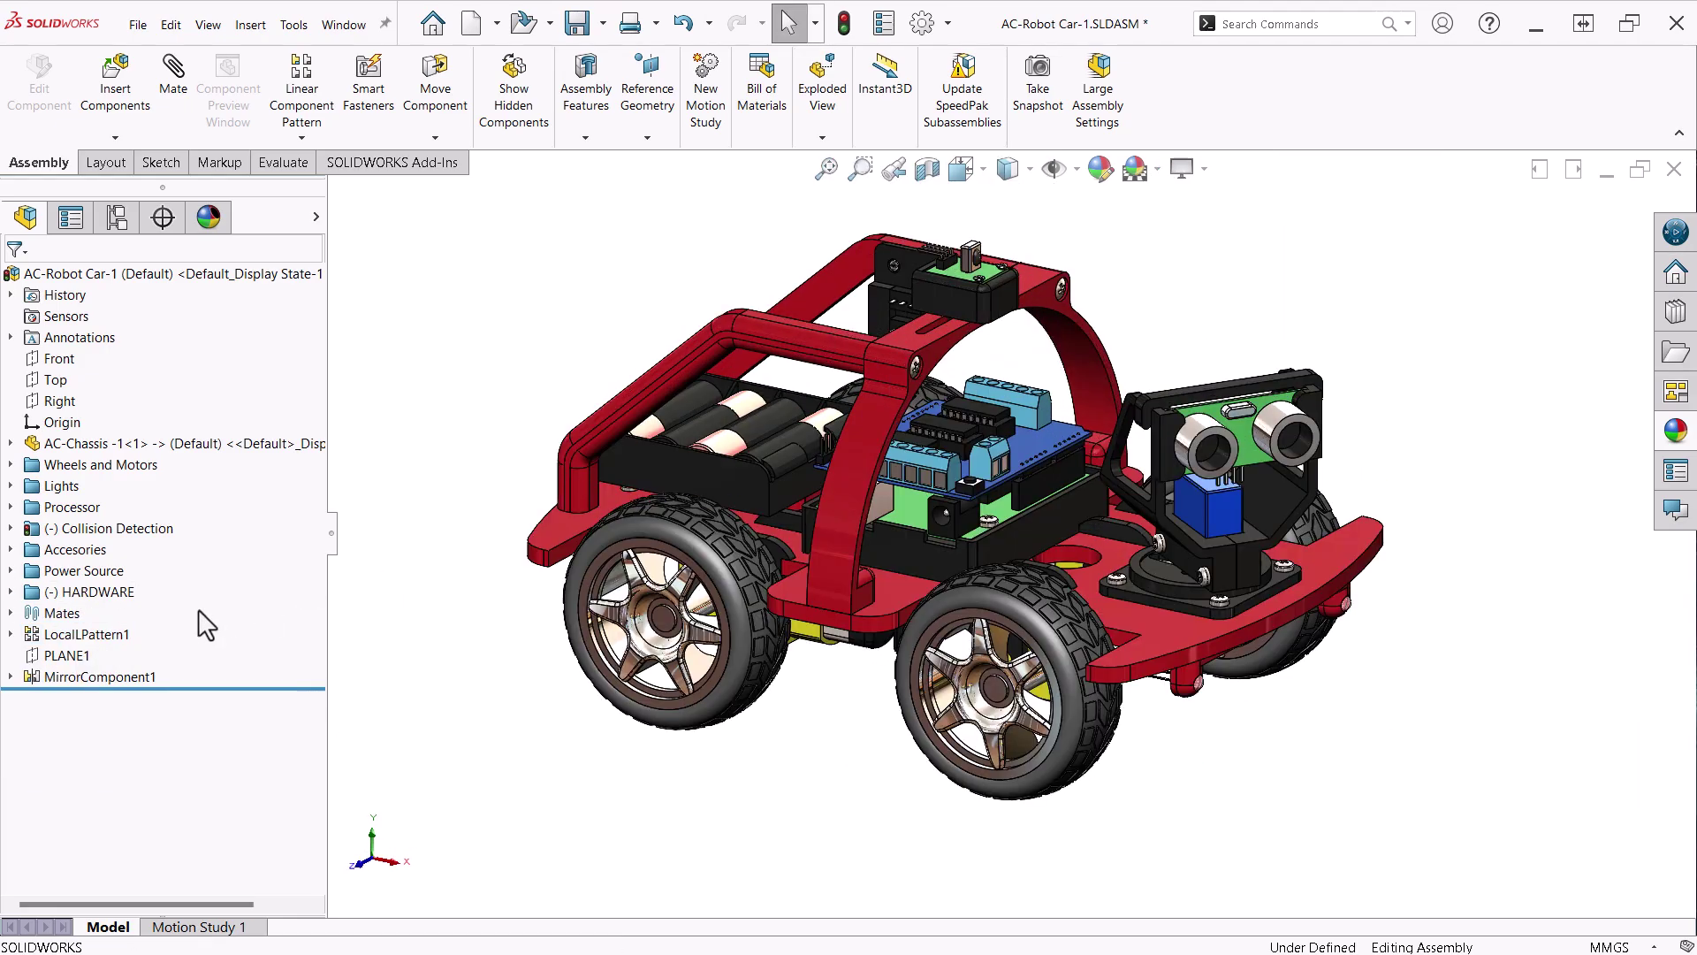
left_click(10, 592)
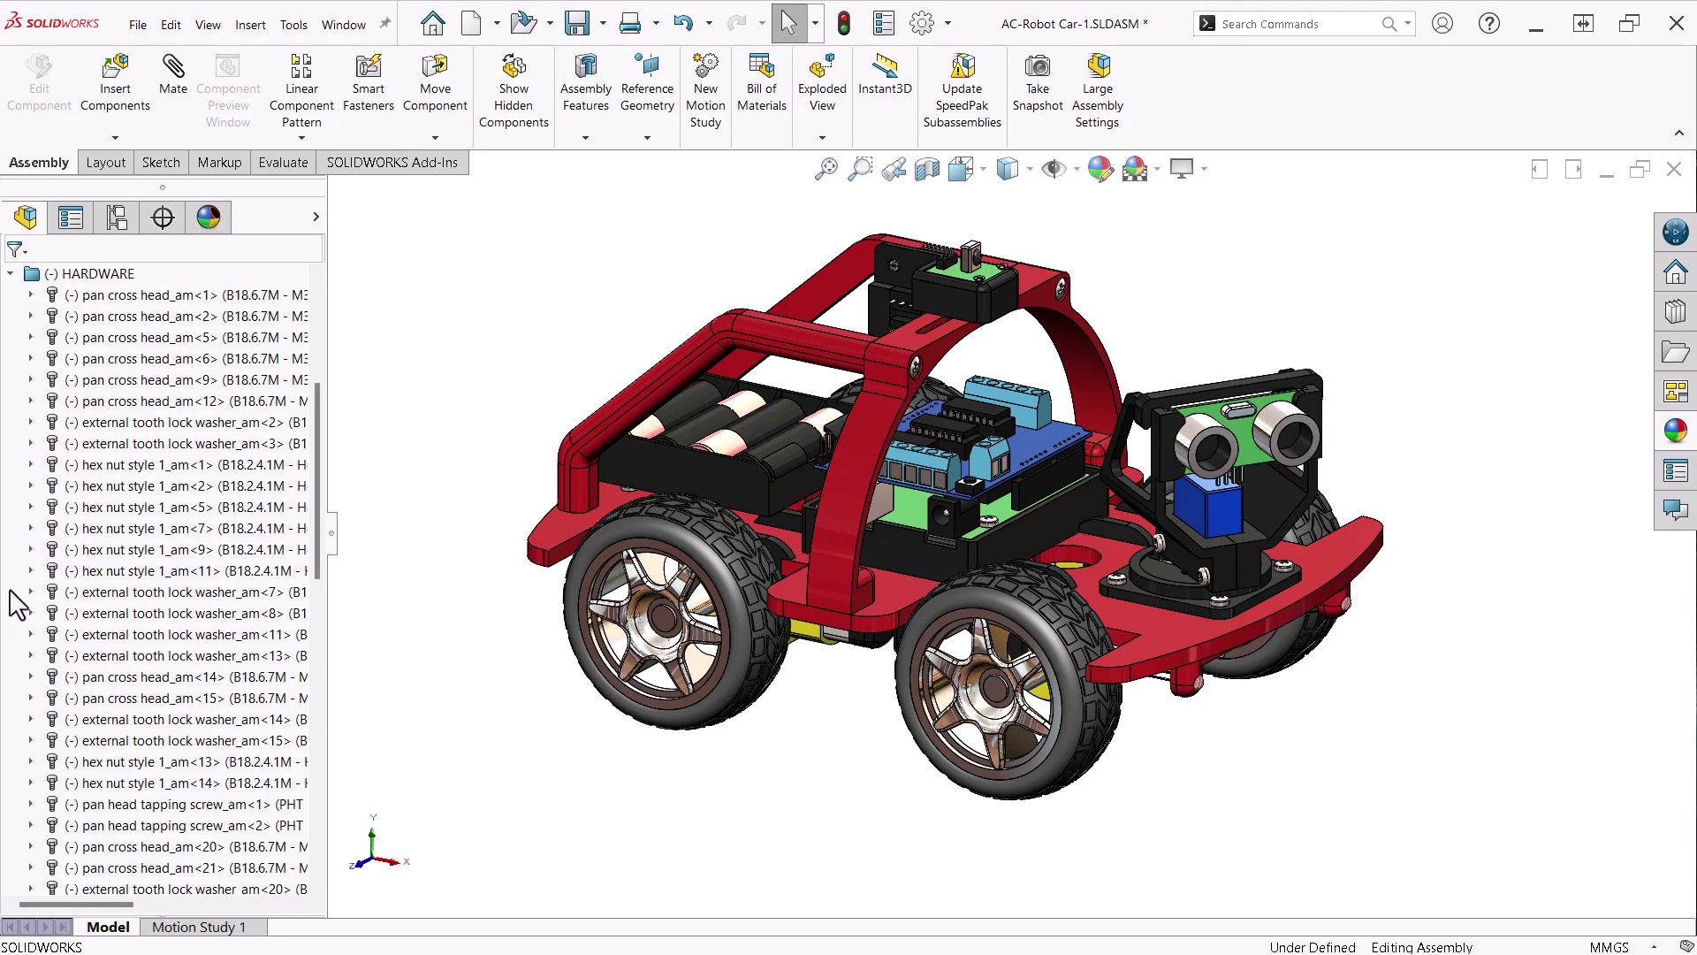
mouse_move(321, 416)
left_mouse_down()
mouse_move(315, 733)
mouse_move(322, 465)
mouse_move(338, 433)
left_mouse_up()
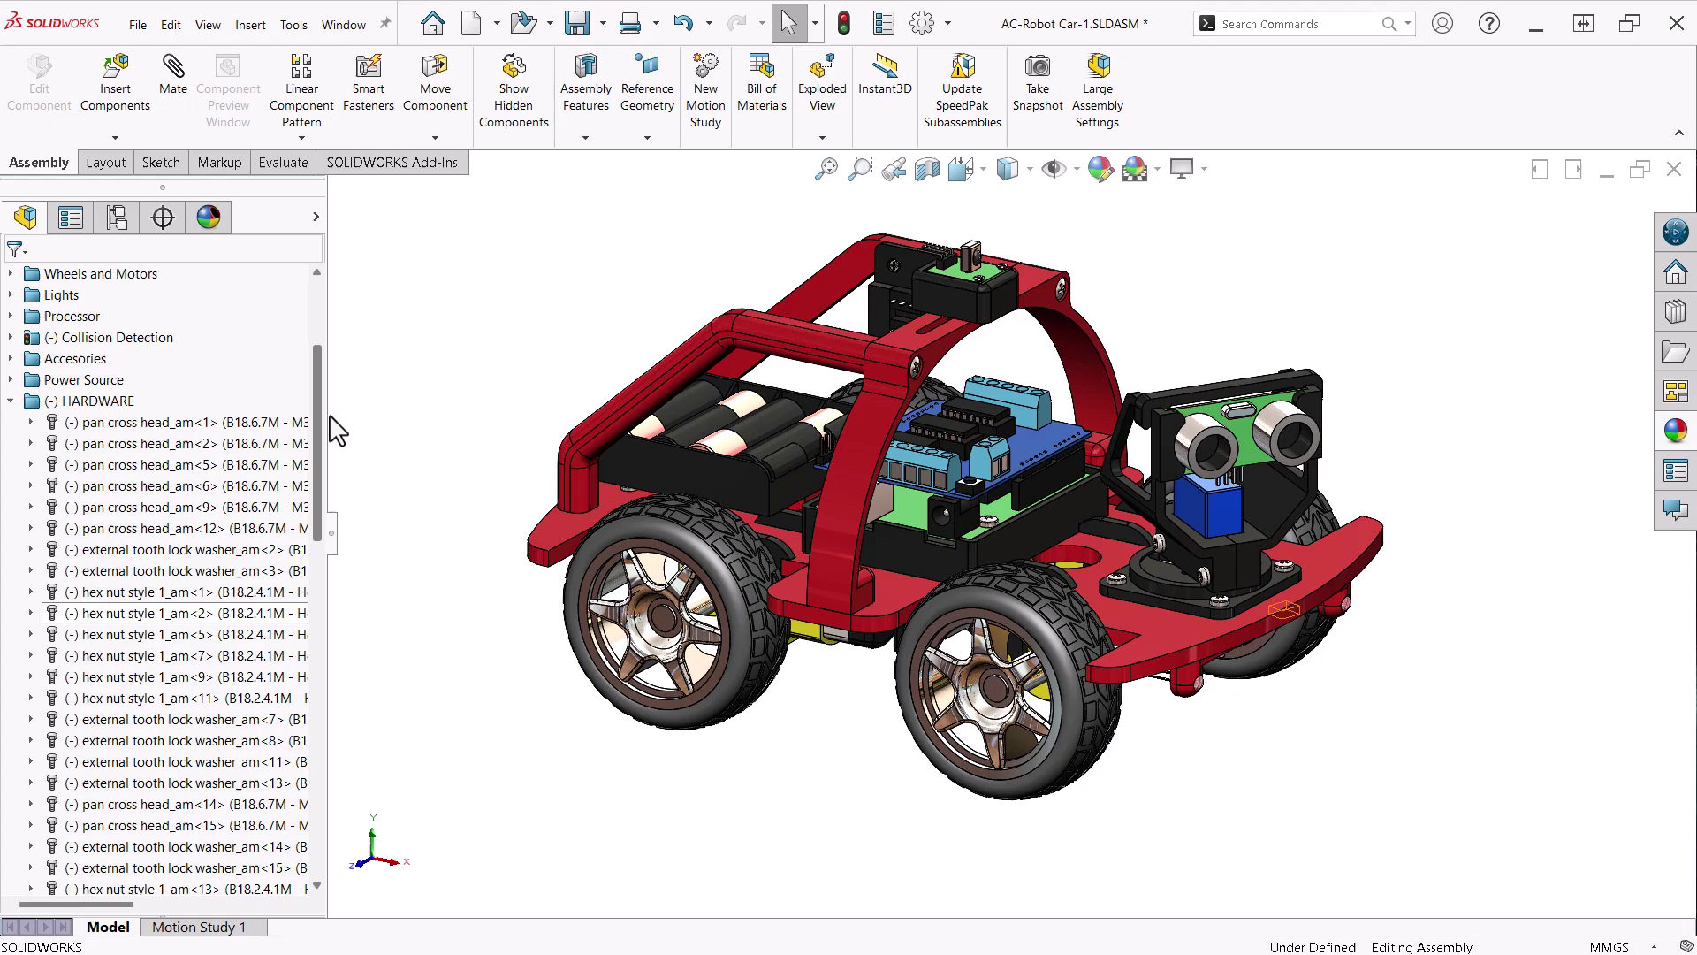
left_click(9, 400)
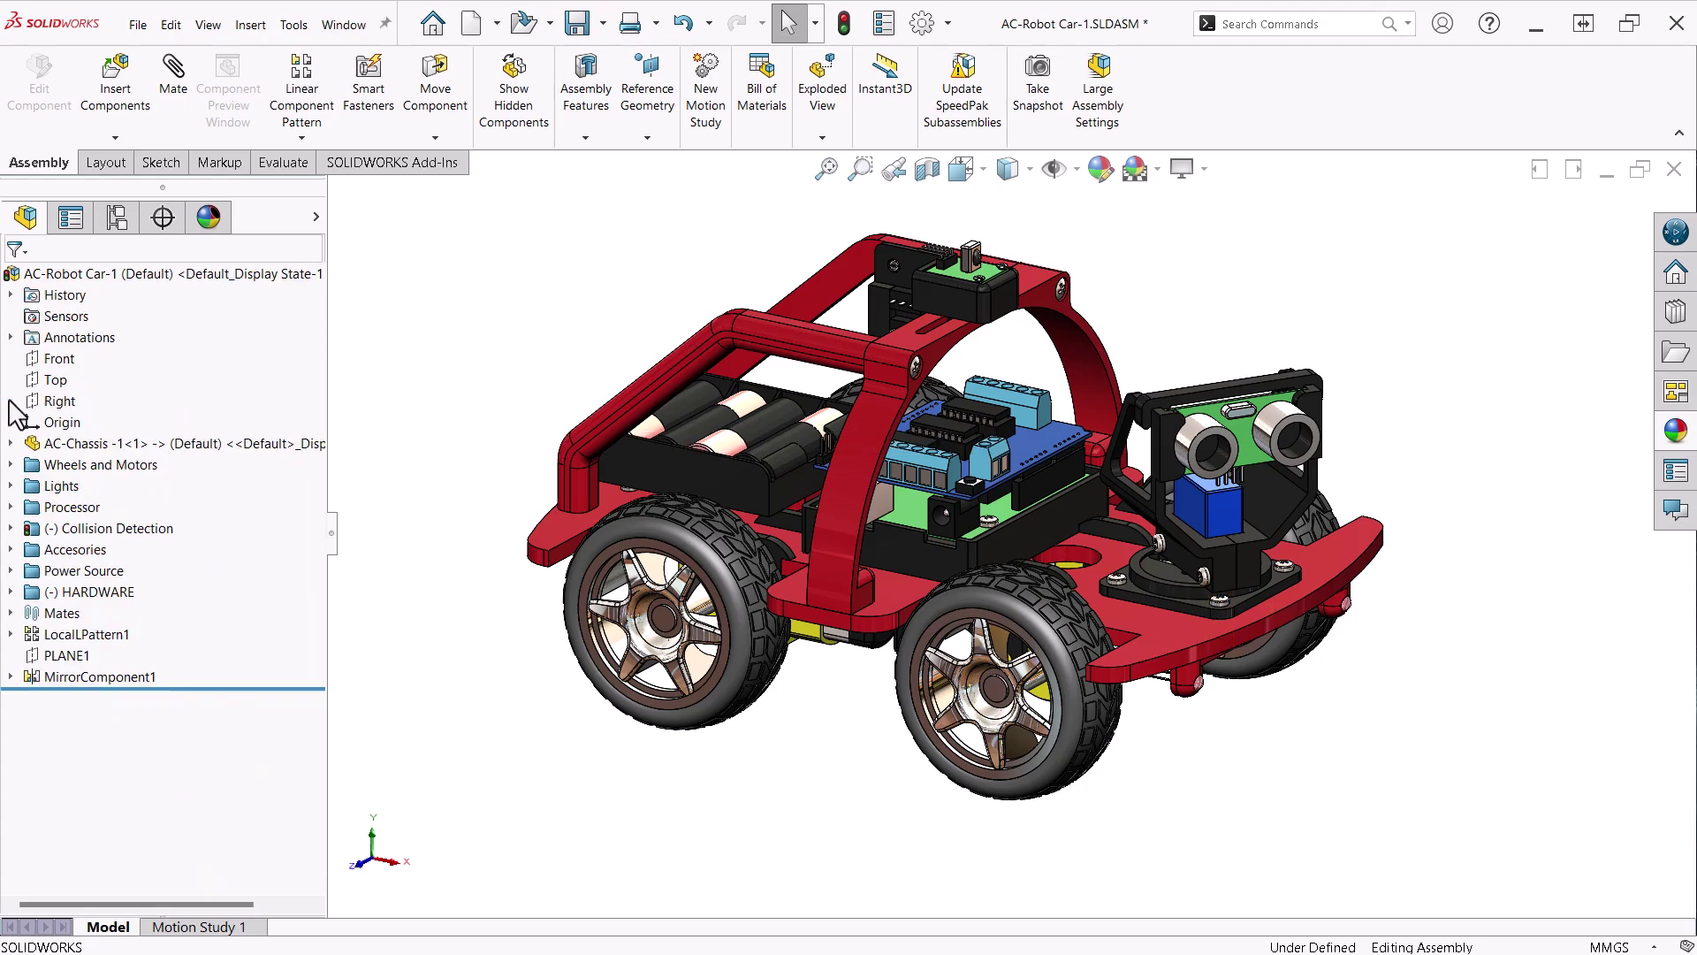
In the ConfigurationManager, activate 3D Printed, Purchased, Purchased no Hardware, then Default_Display State-1
left_click(117, 218)
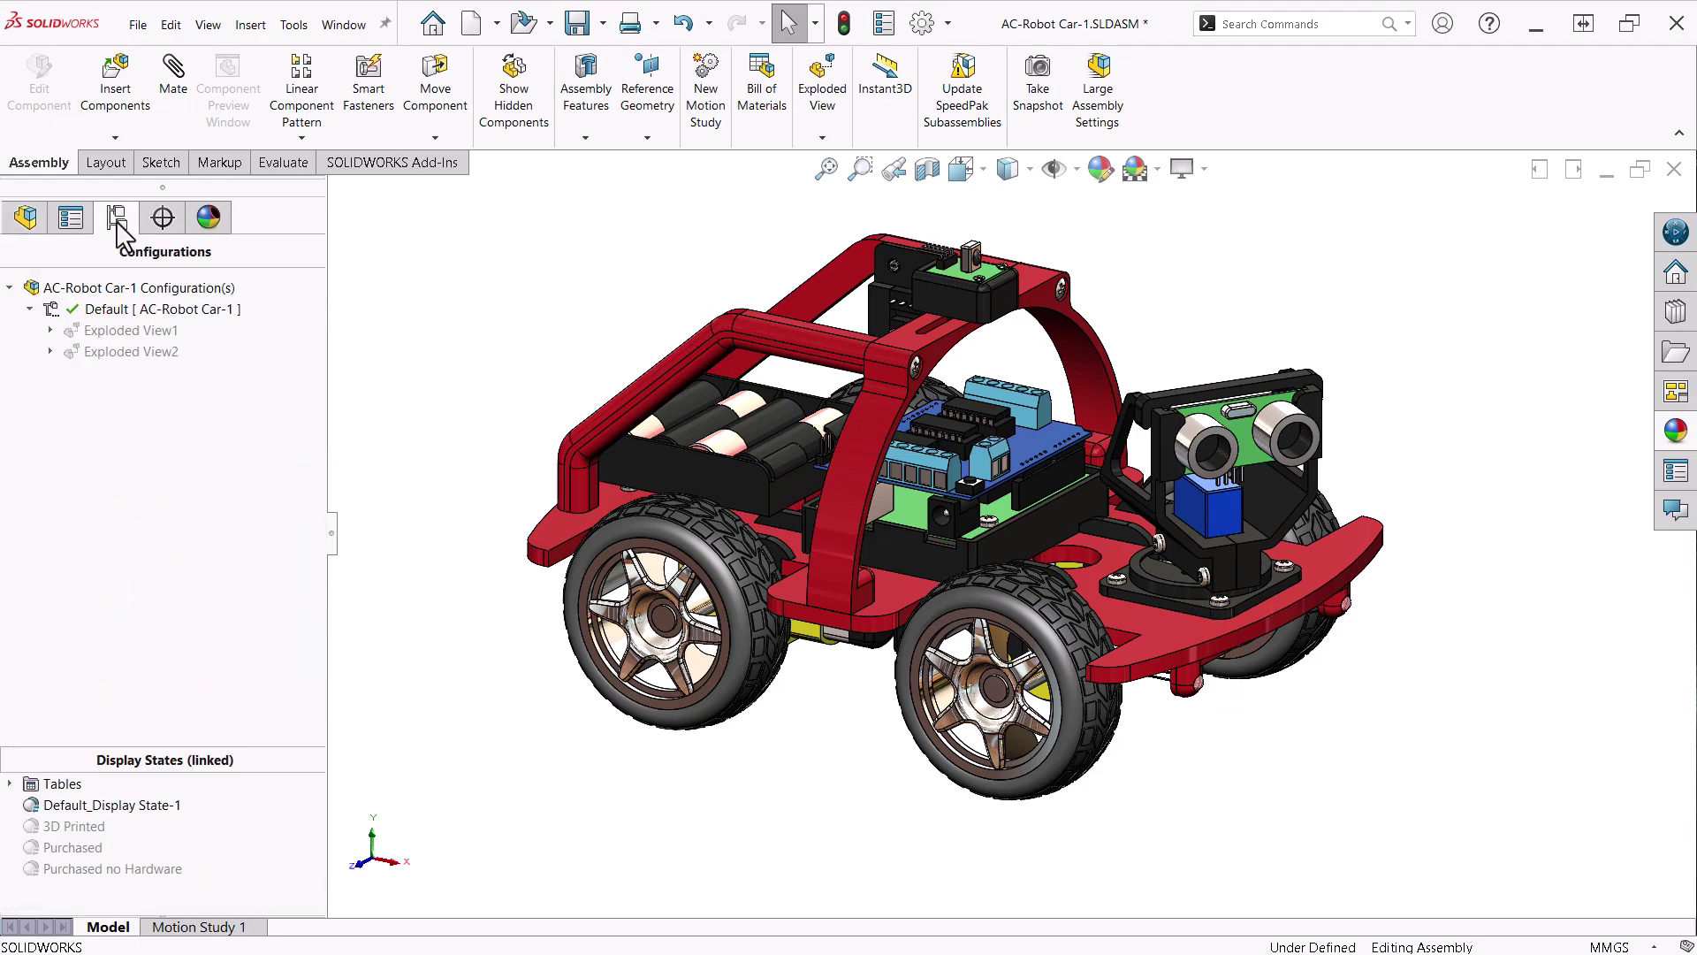
double_click(60, 823)
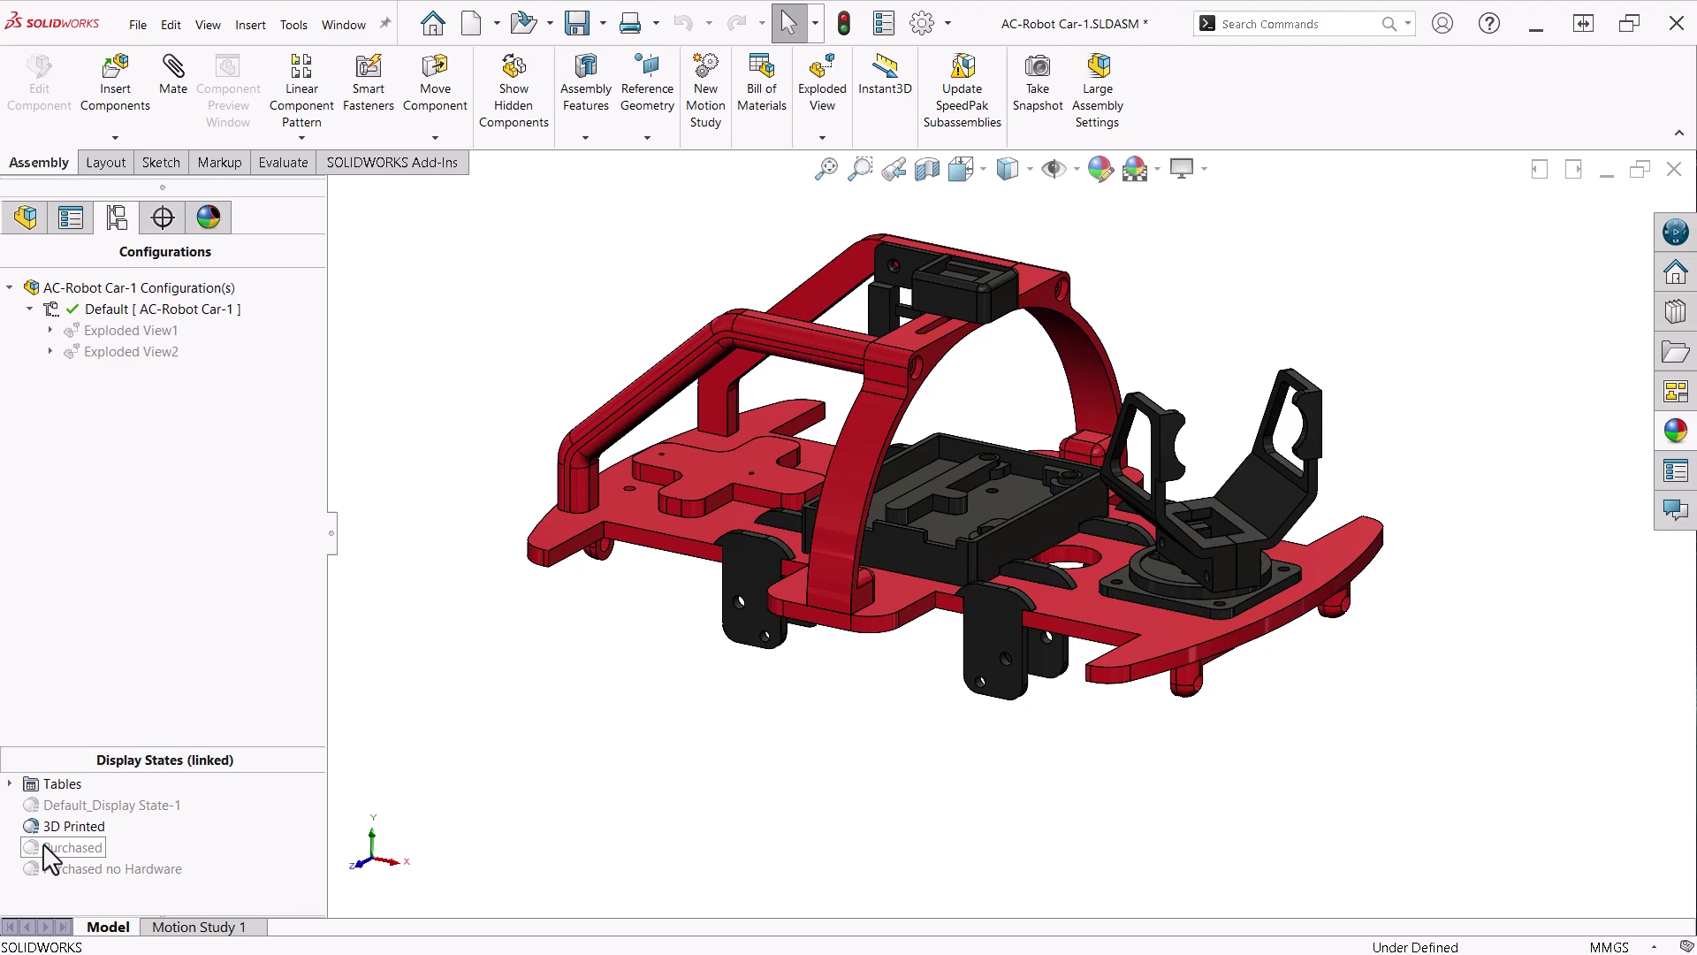
double_click(46, 845)
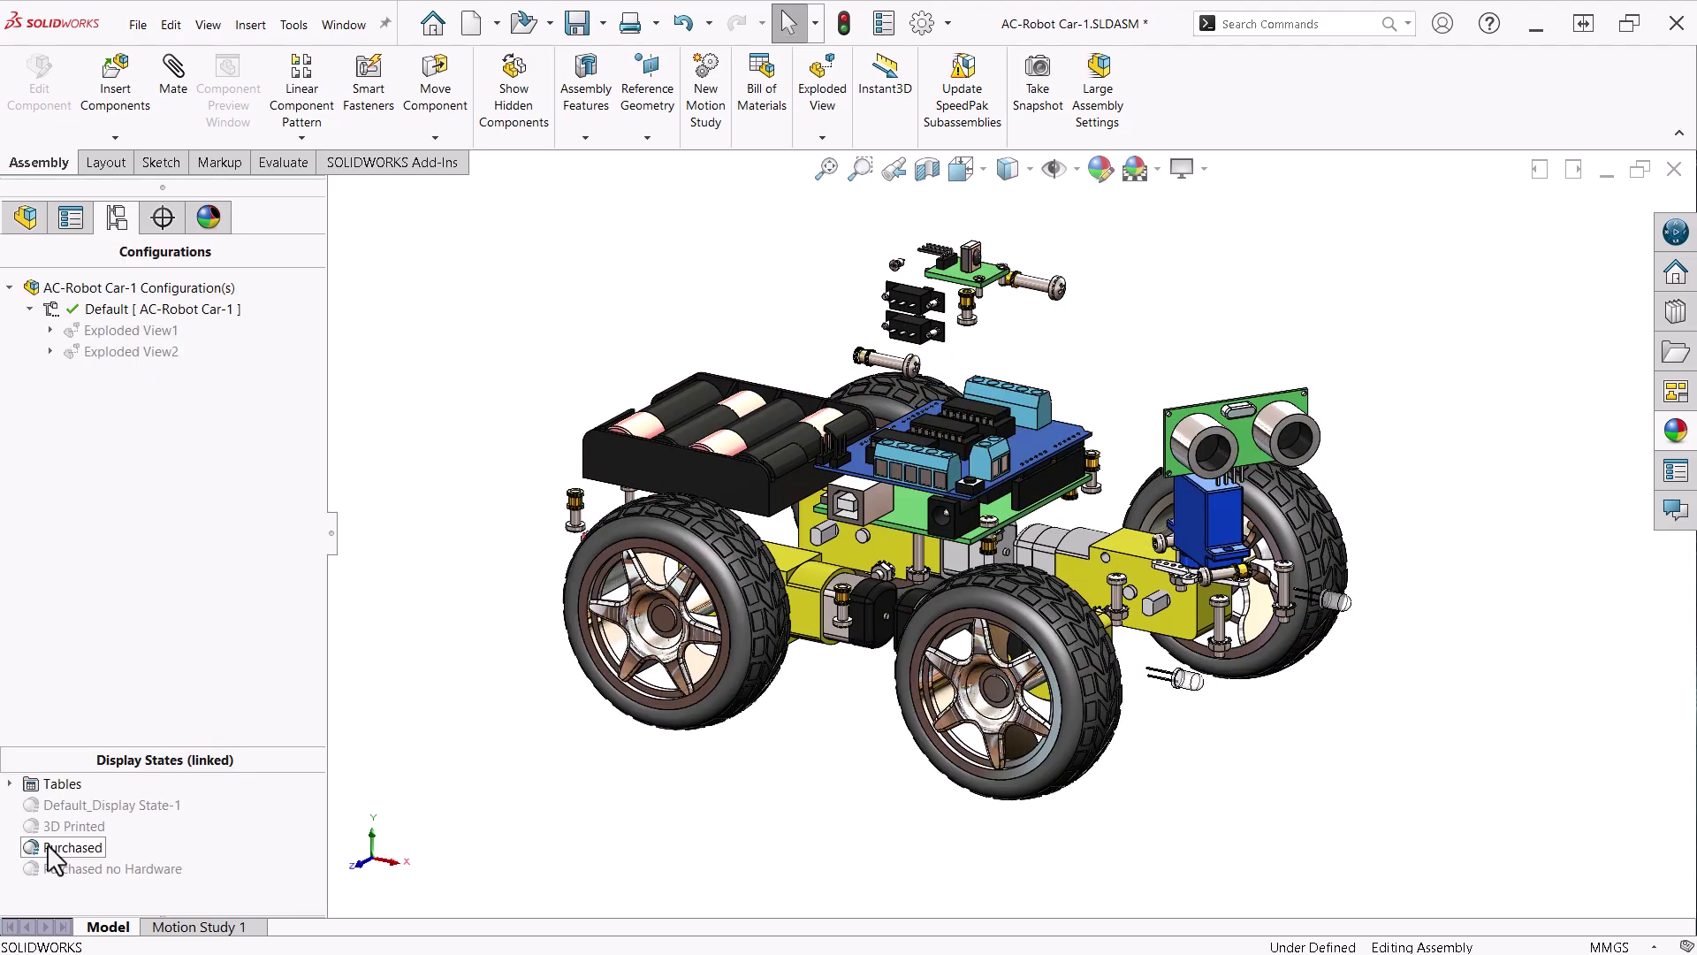
double_click(36, 869)
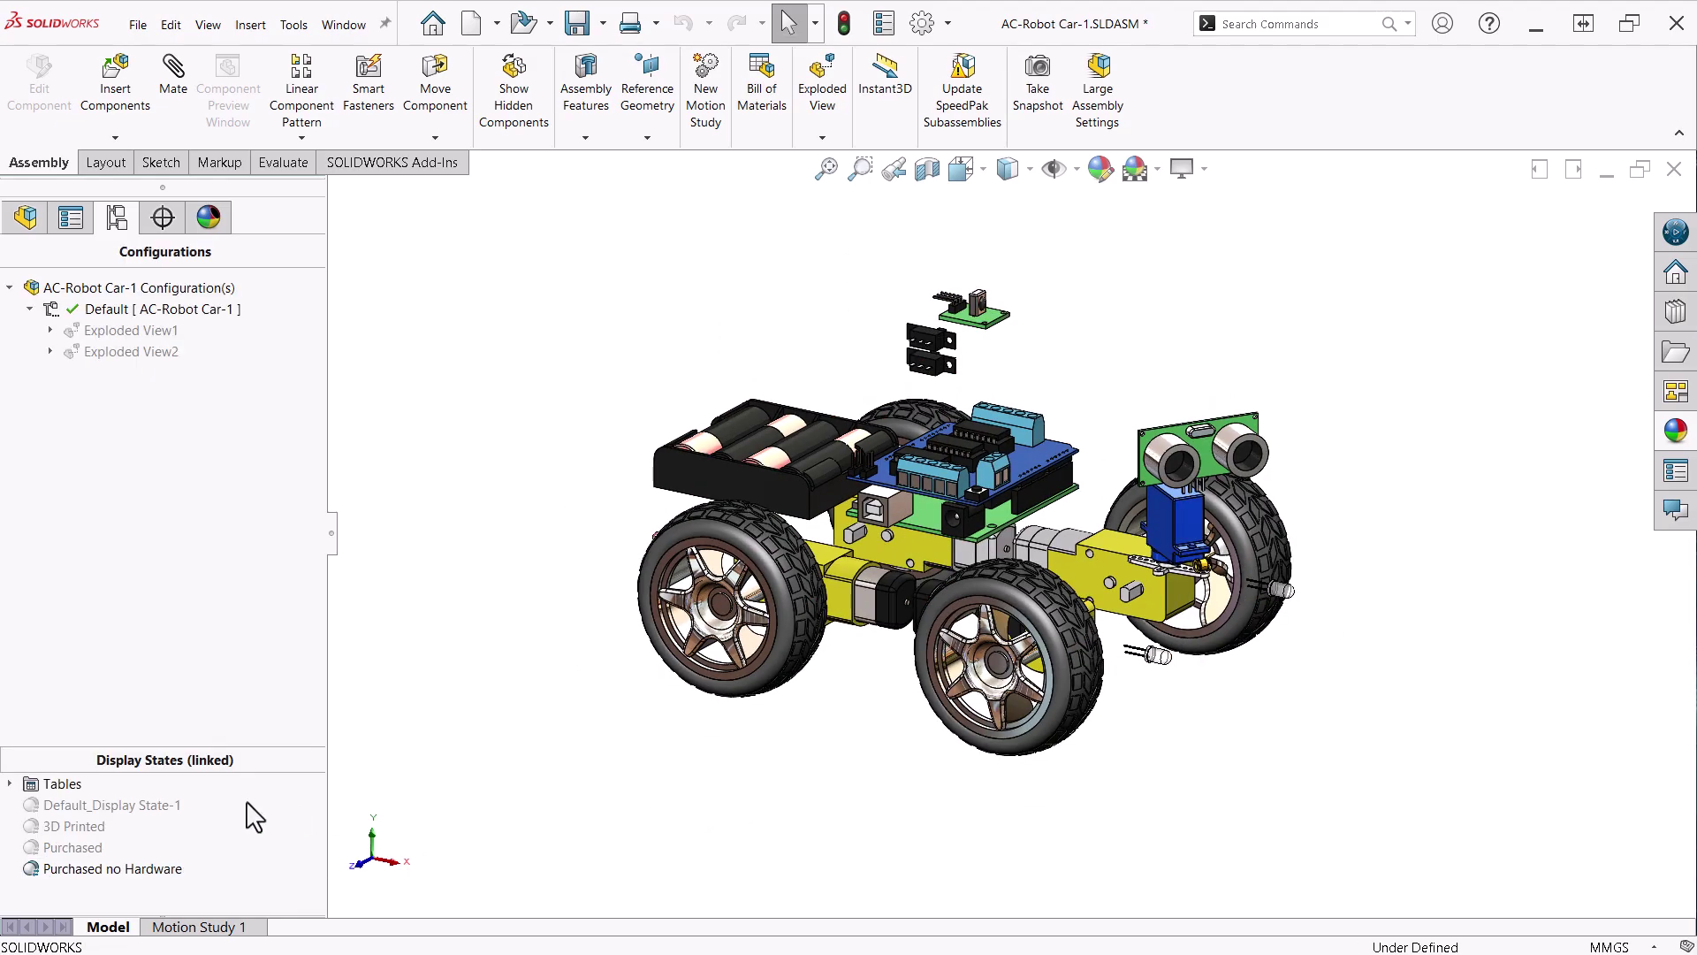
double_click(40, 806)
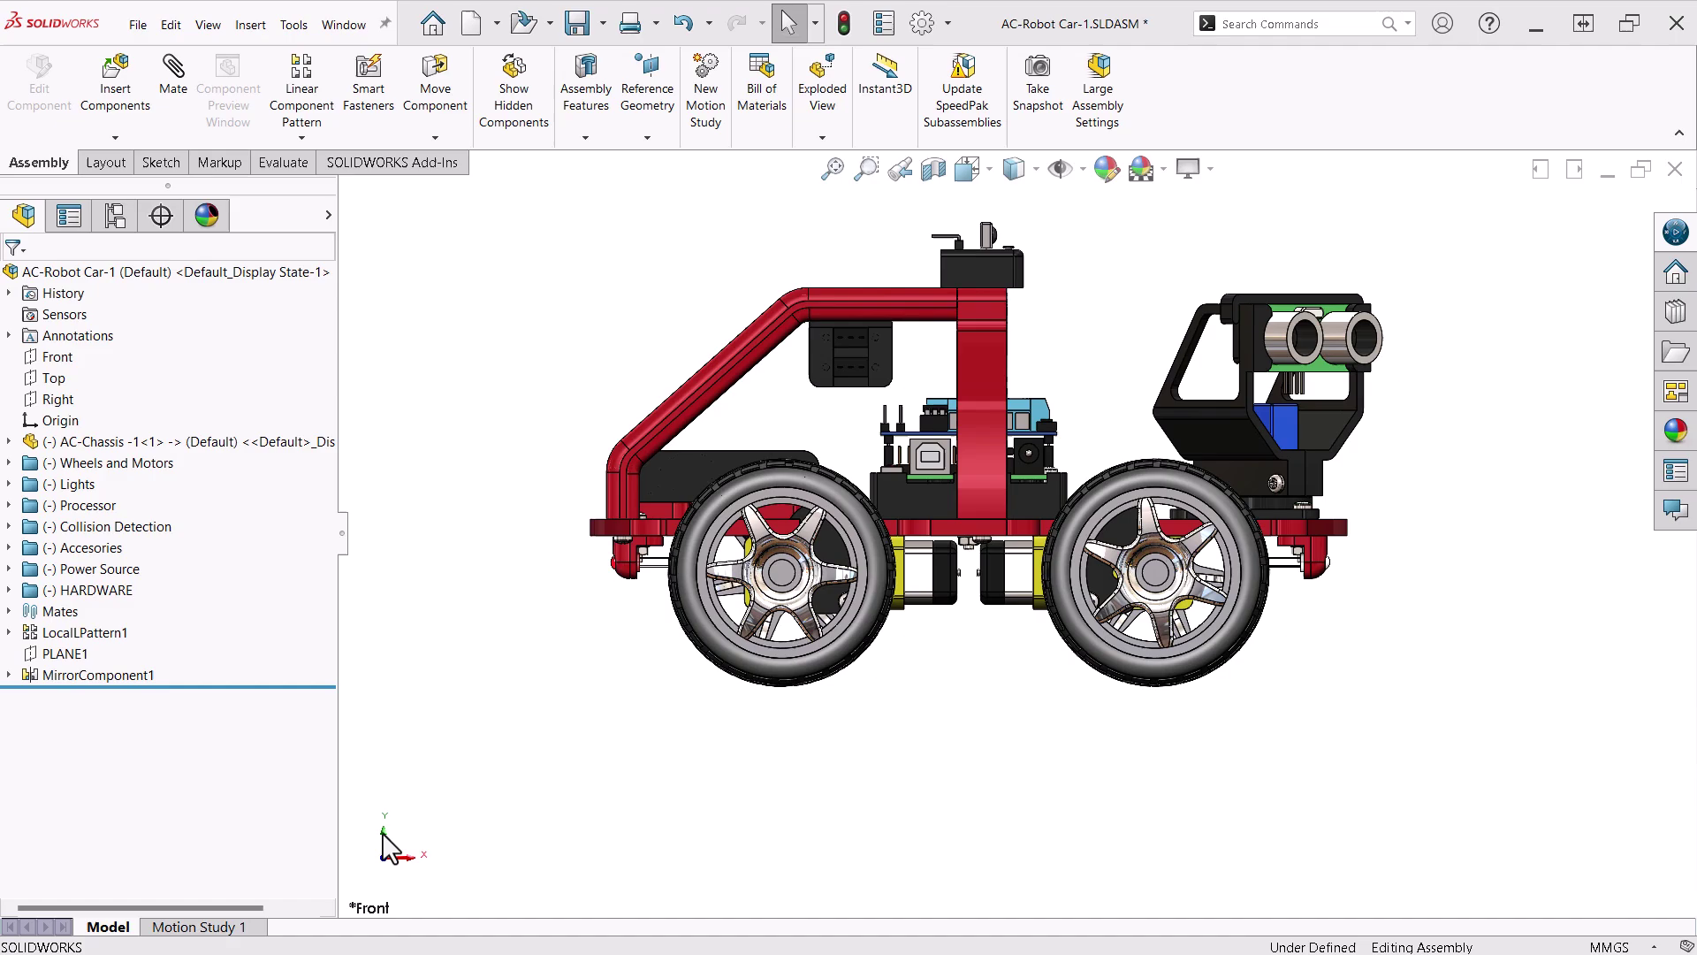
From the top view, swivel the ultrasonic sensor head, then view the car from below and the front
left_click(383, 835)
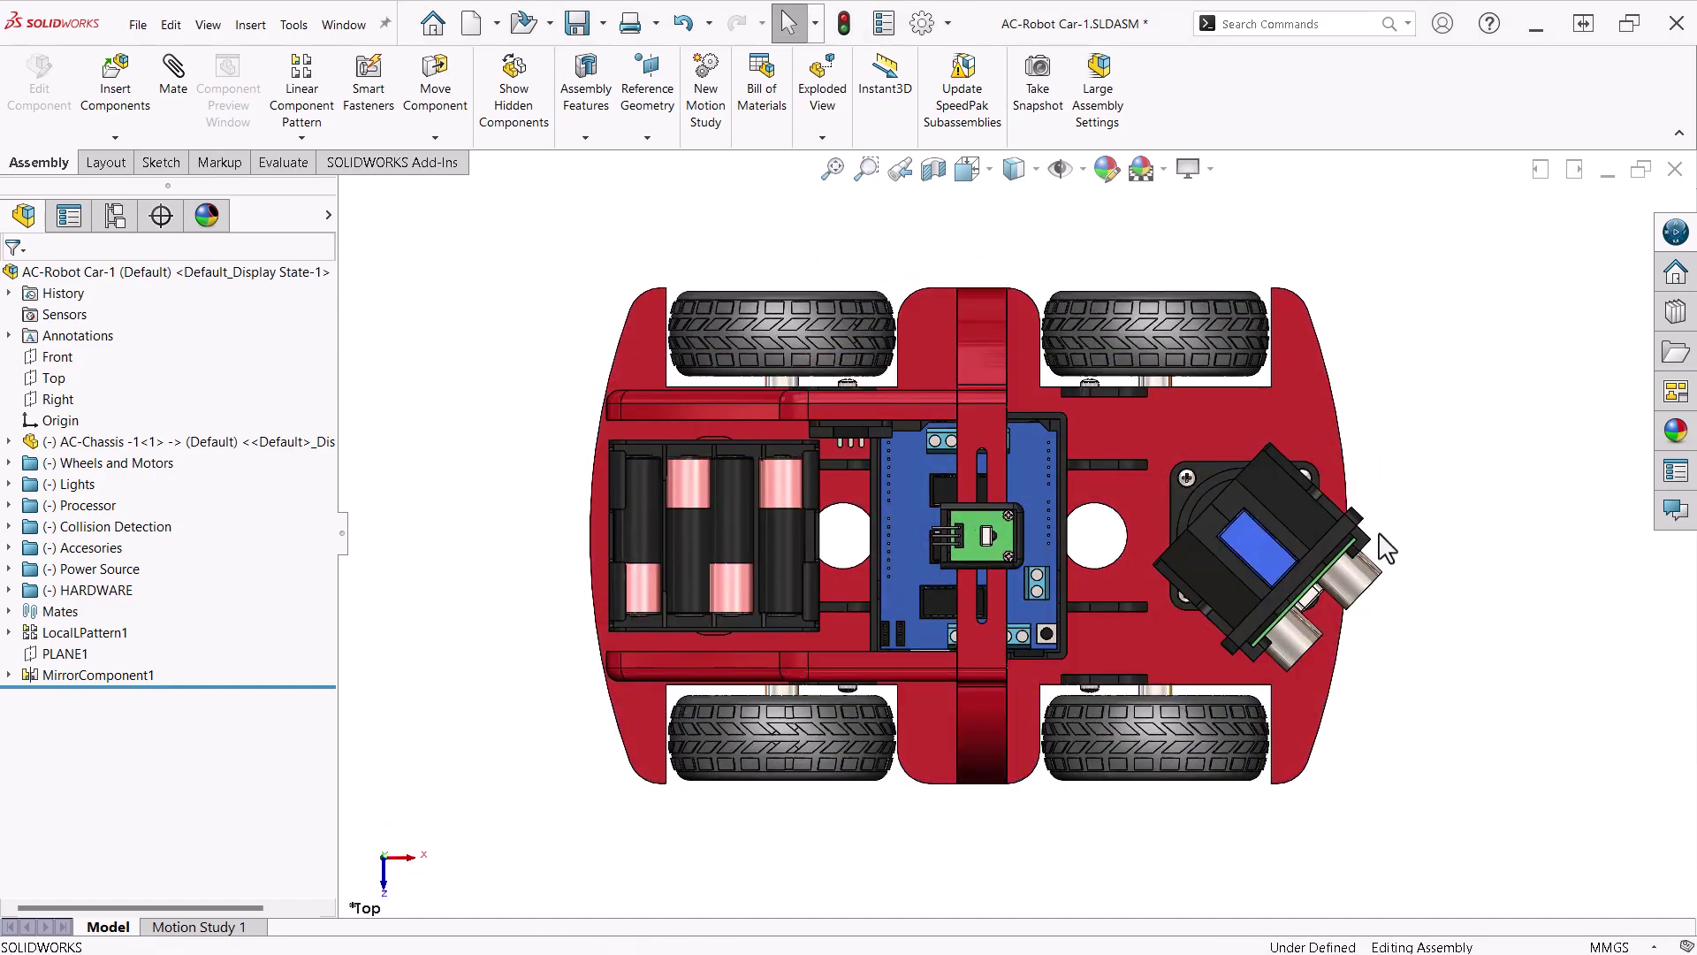
left_click_drag(1377, 553, 1401, 492)
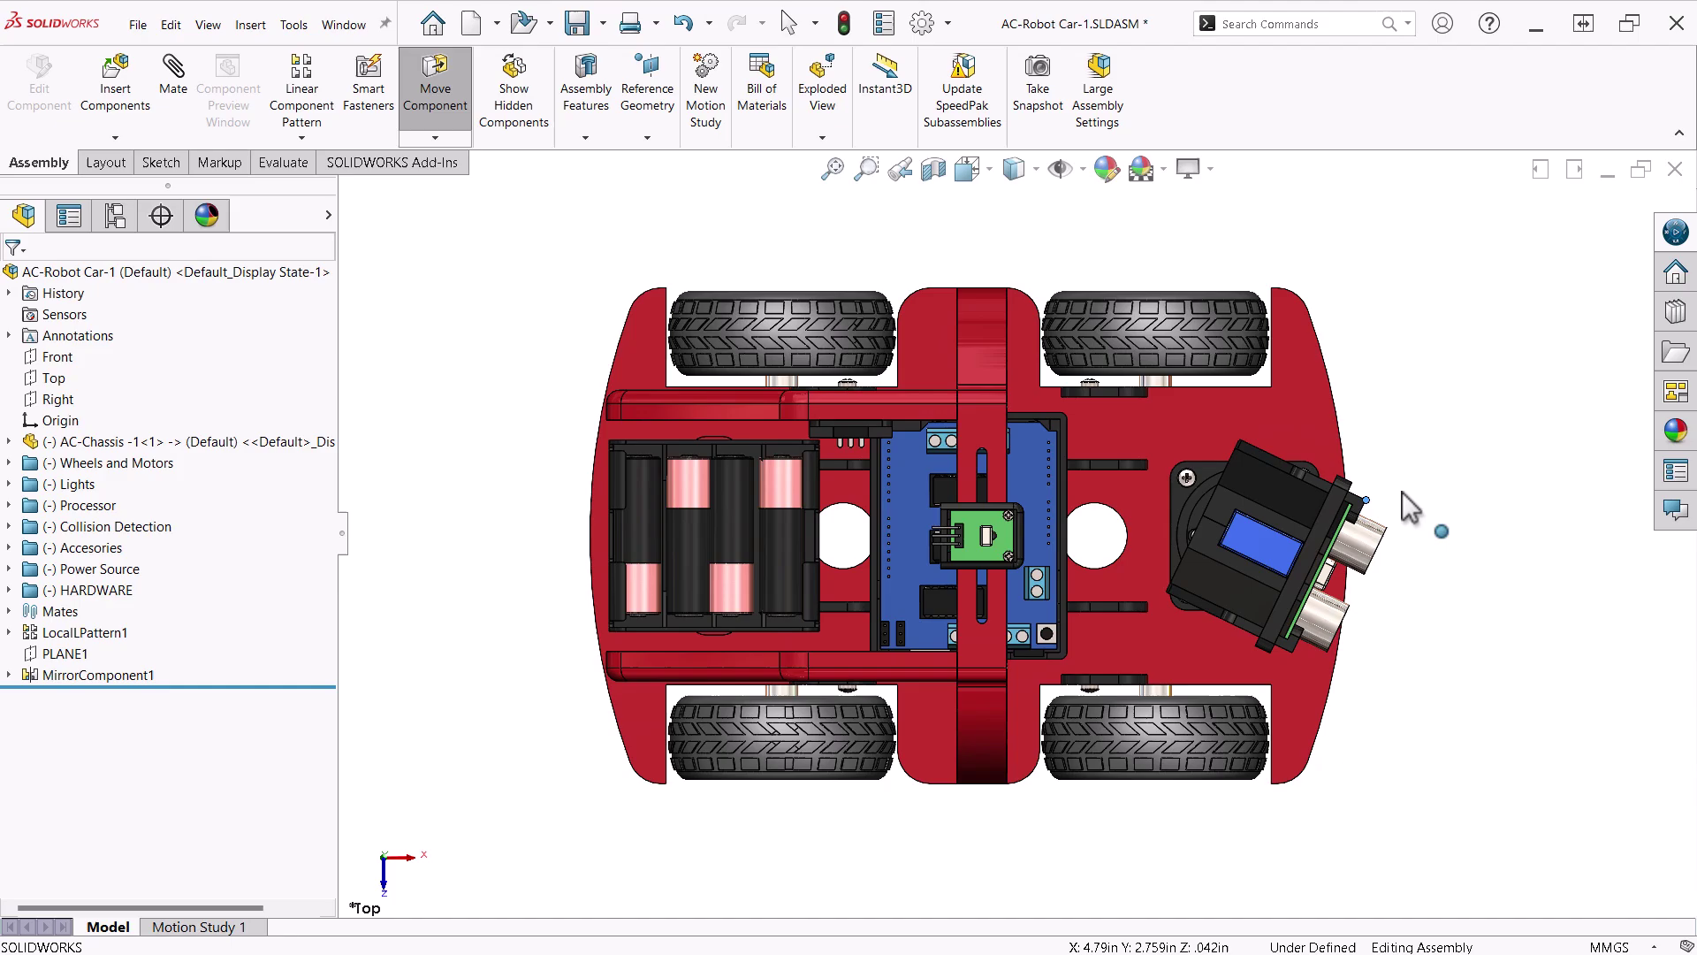
left_click(383, 858)
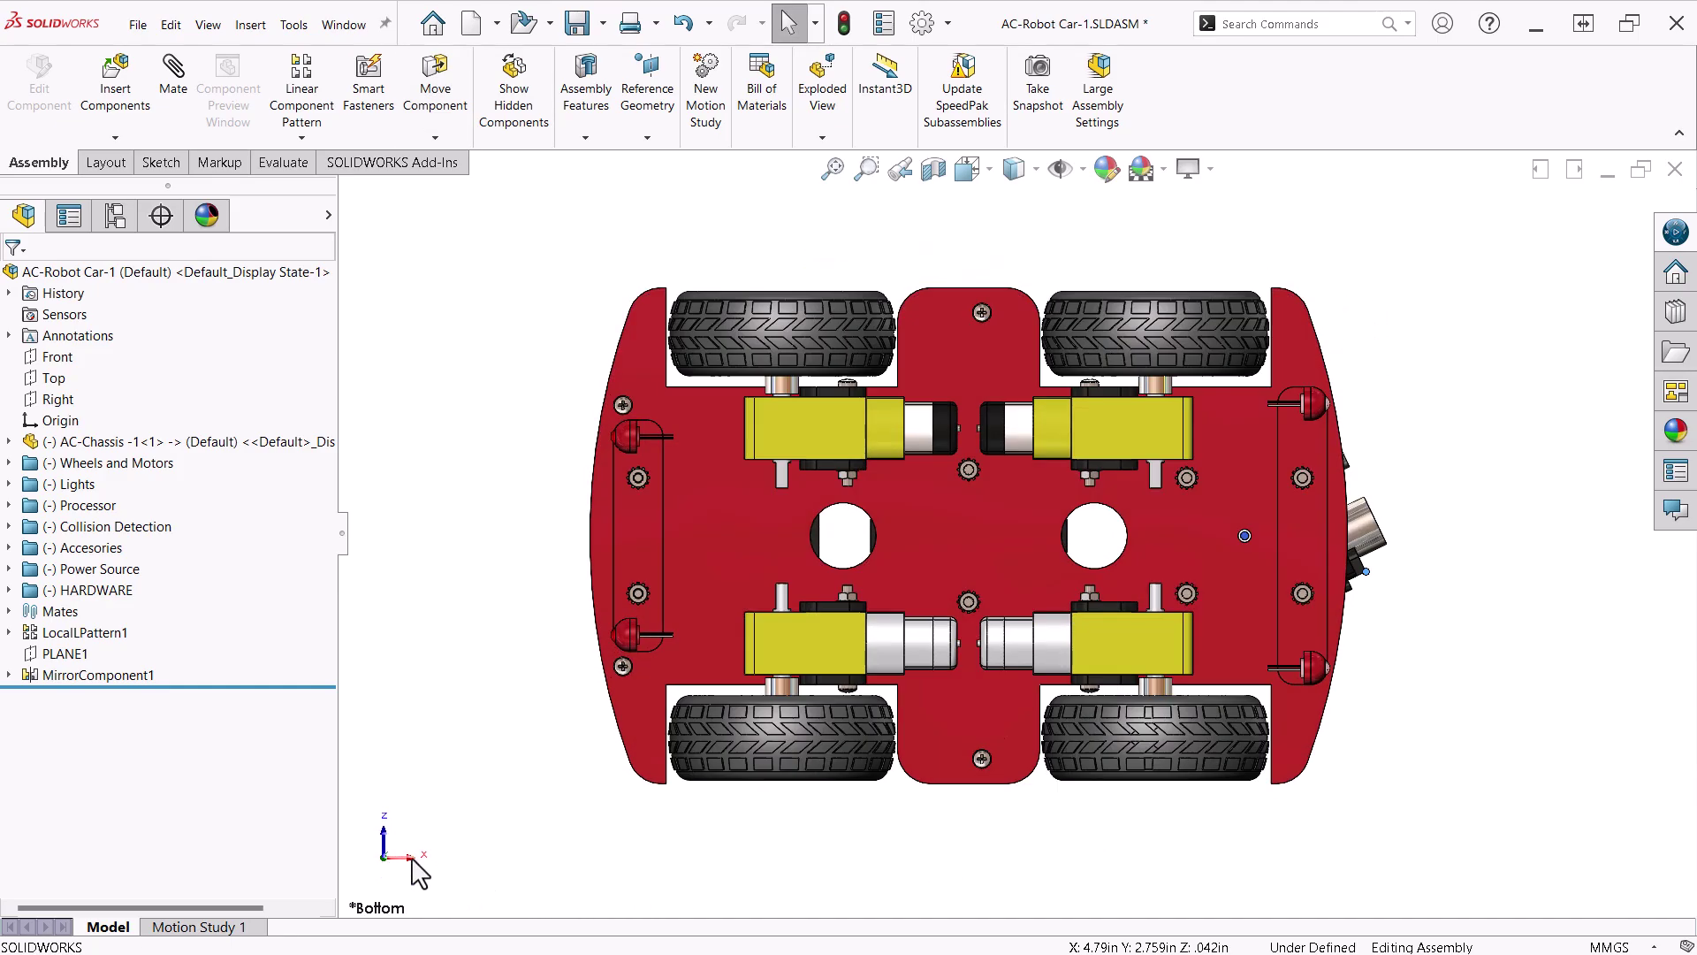
left_click(412, 857)
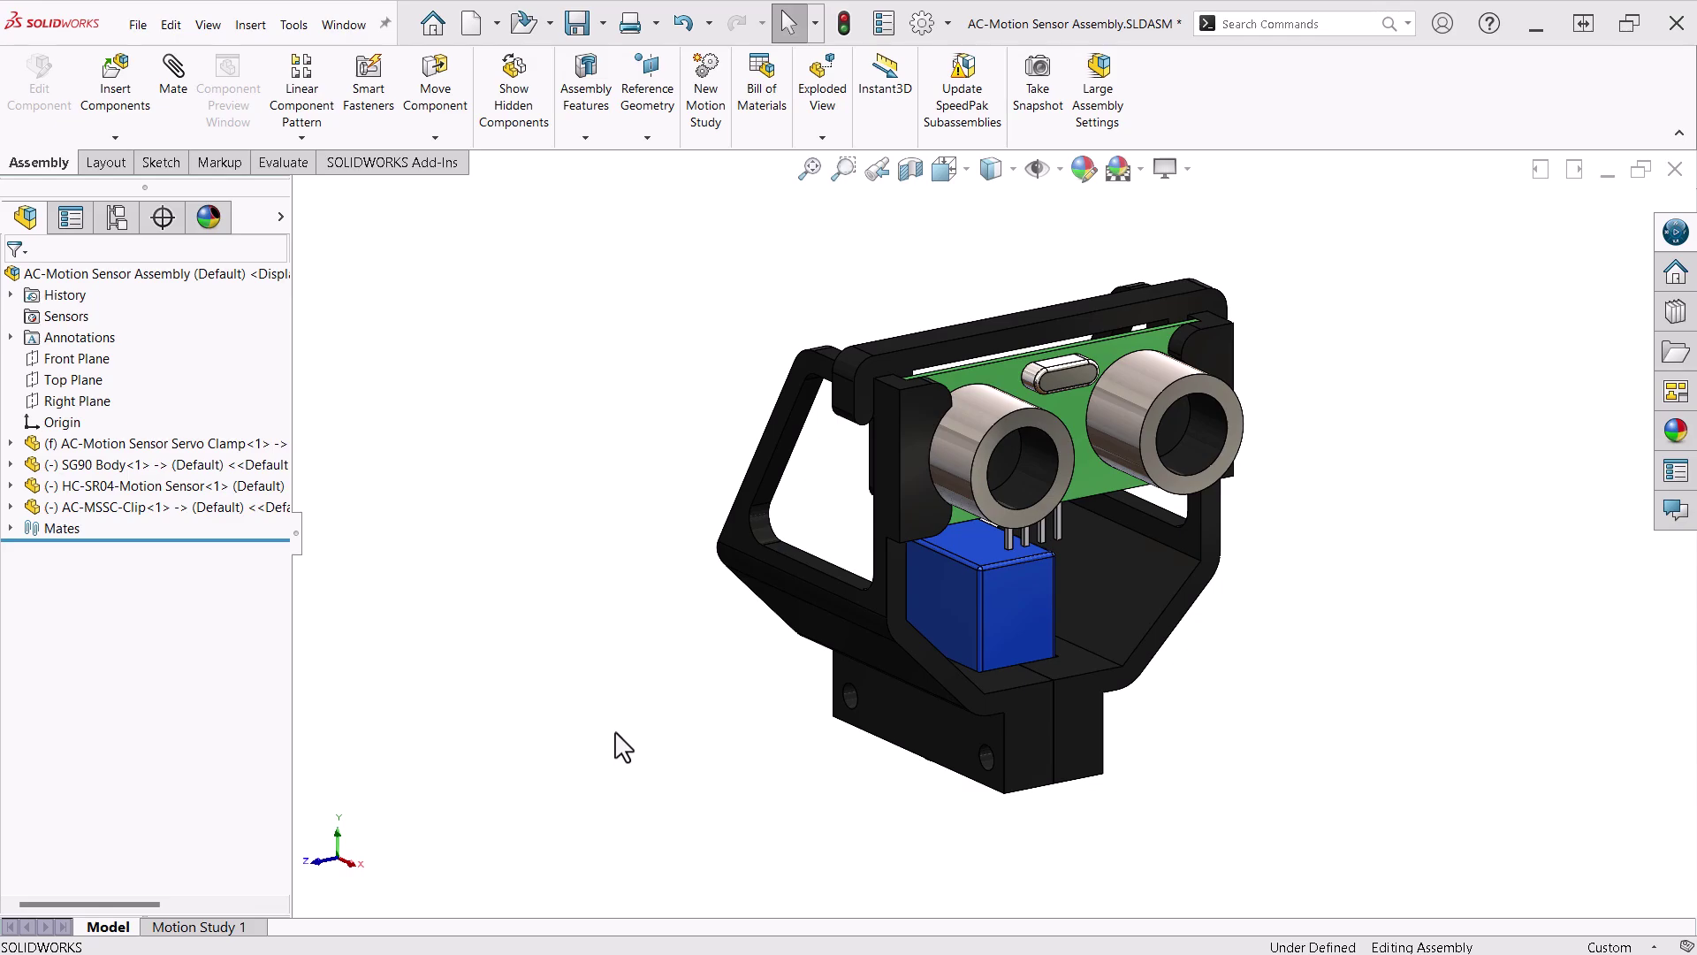
Select the servo clamp, HC-SR04 sensor and clip, then hide the clip, sensor and SG90 servo body
left_click(36, 447)
left_click(35, 444)
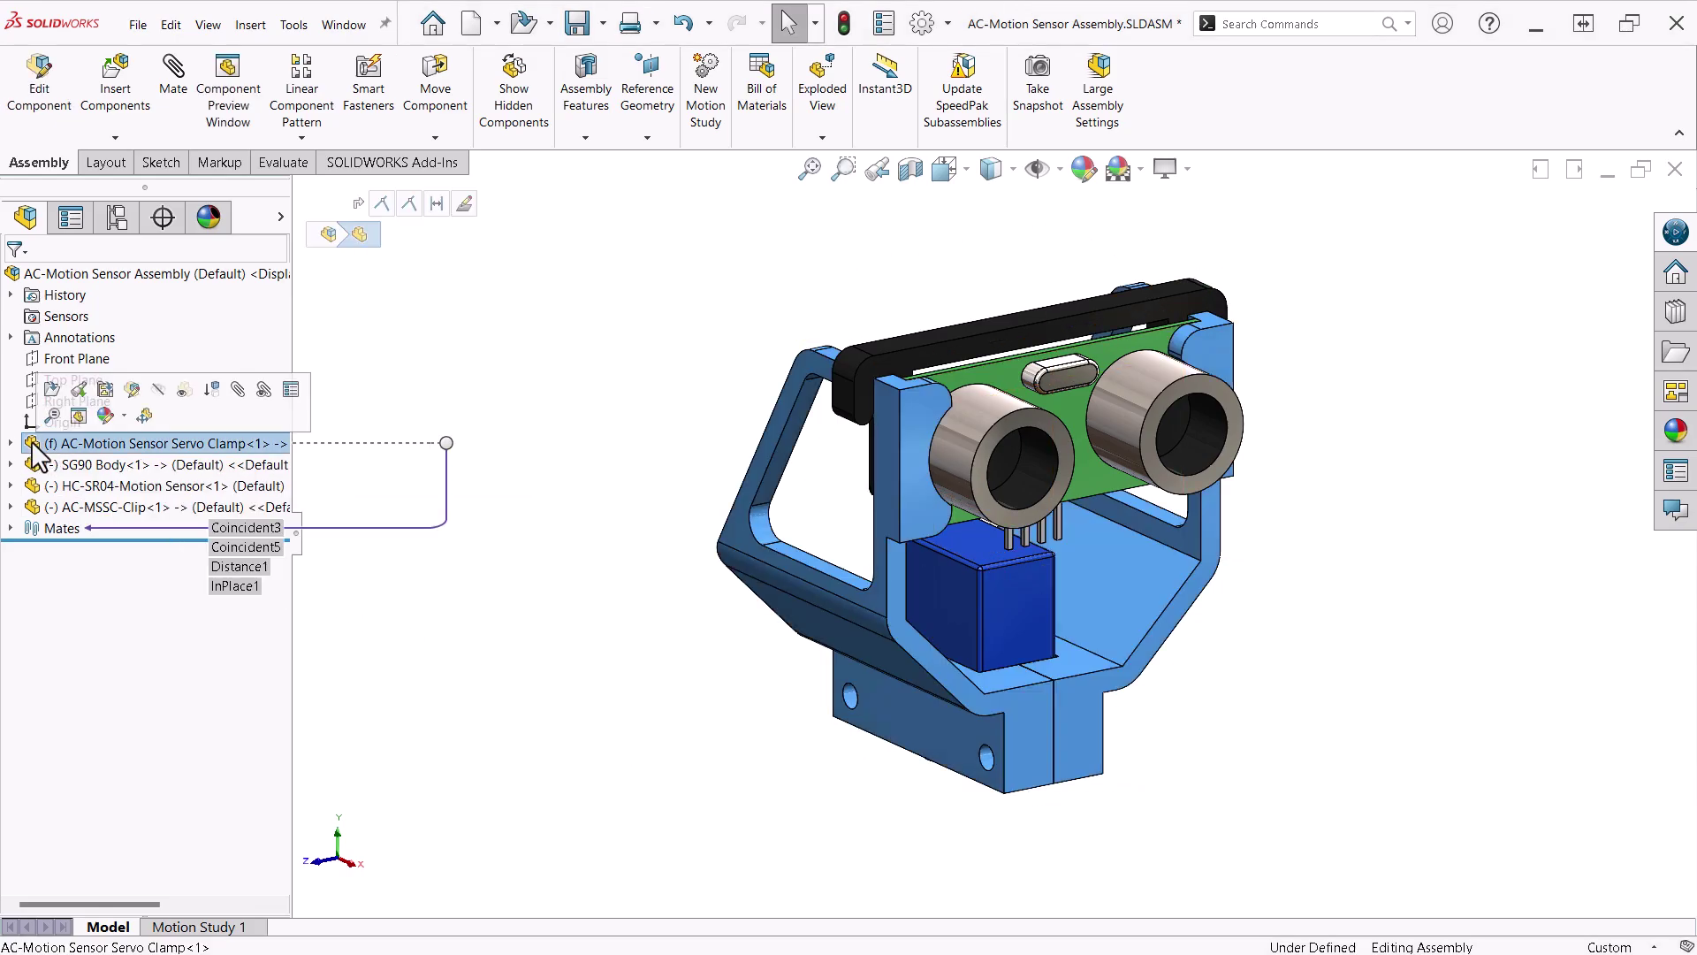
left_click(33, 487)
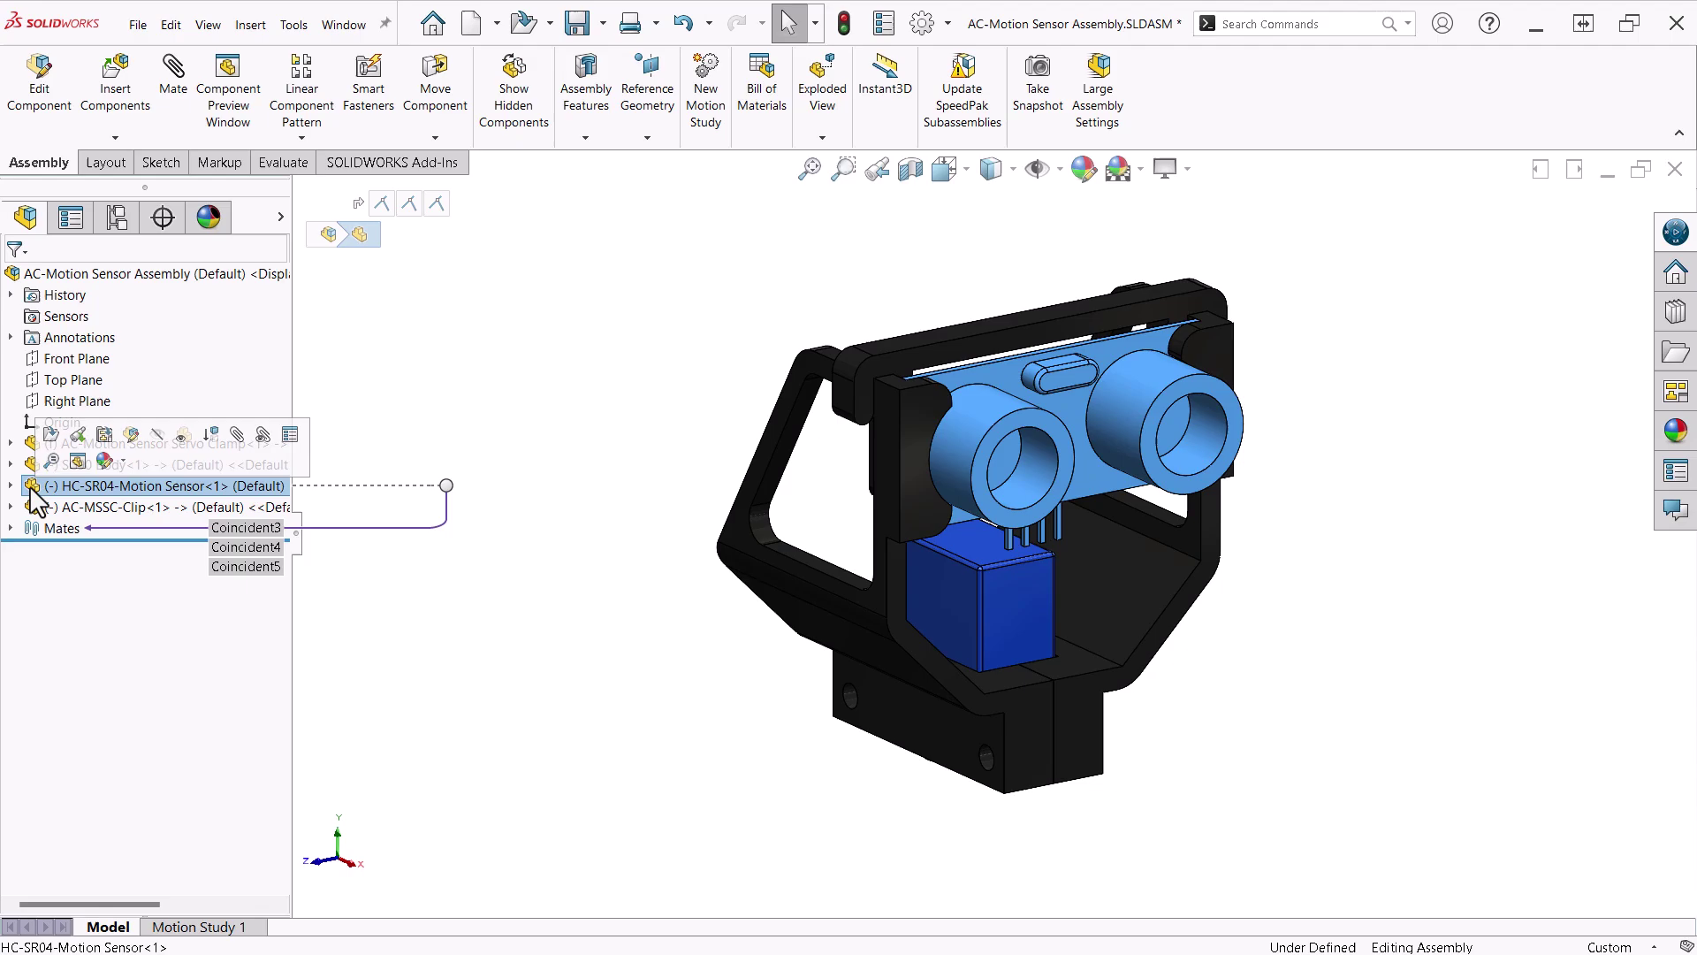
left_click(32, 509)
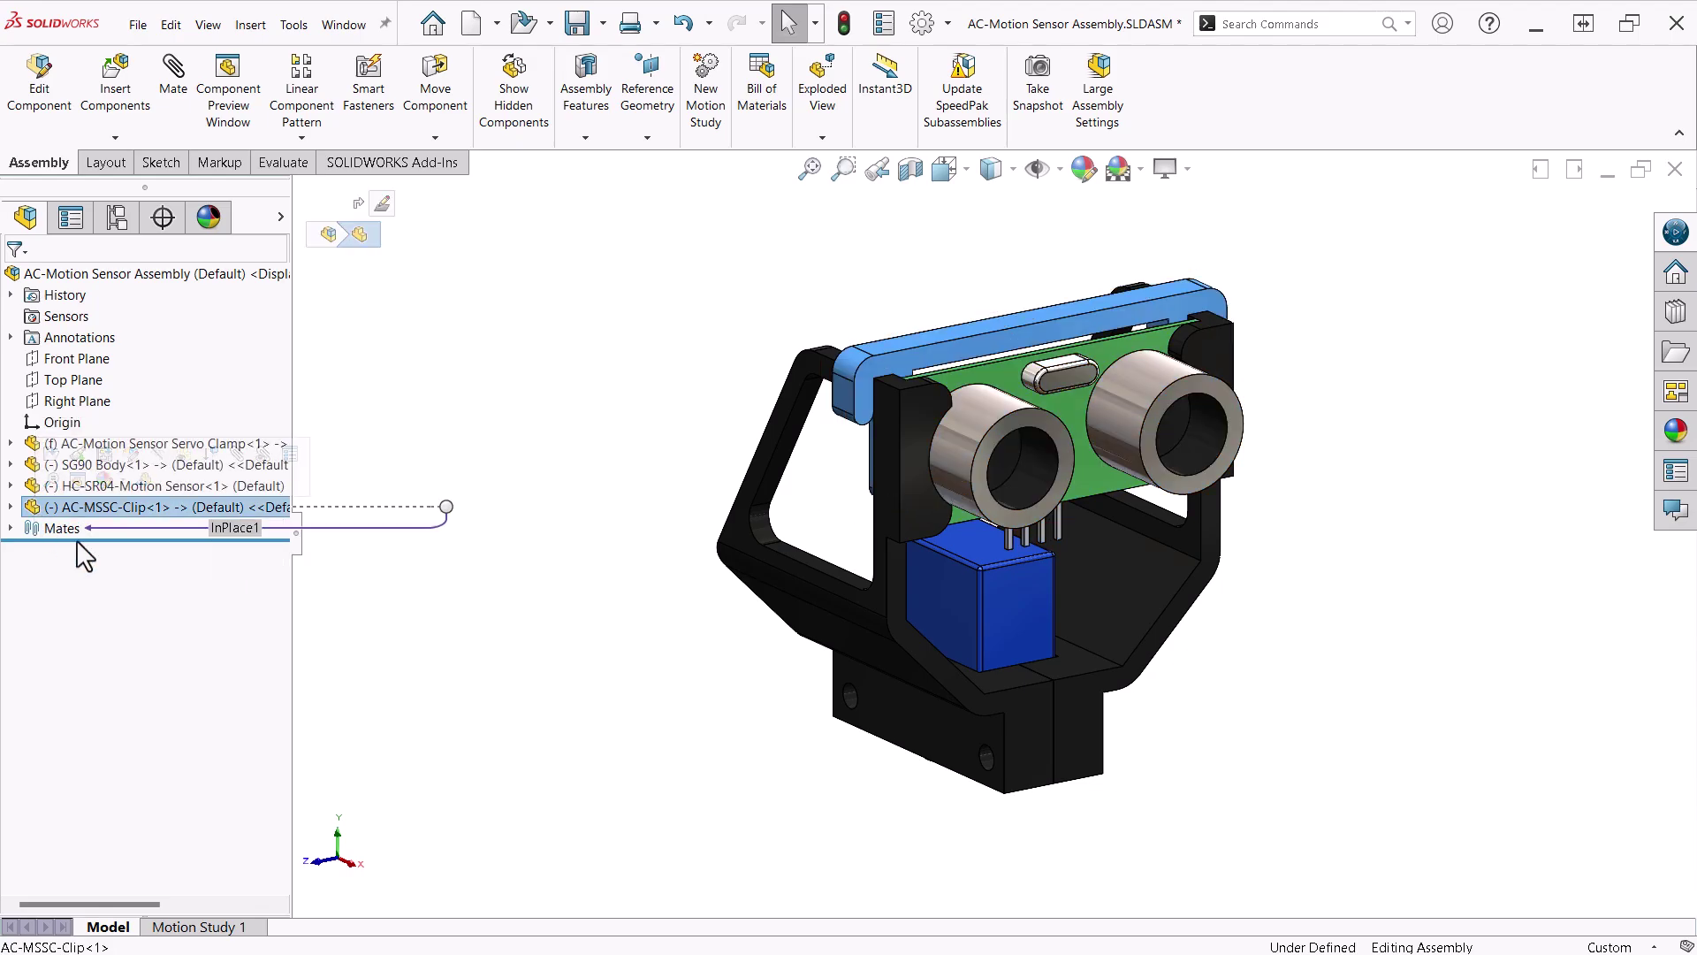
middle_click_drag(606, 746, 838, 751)
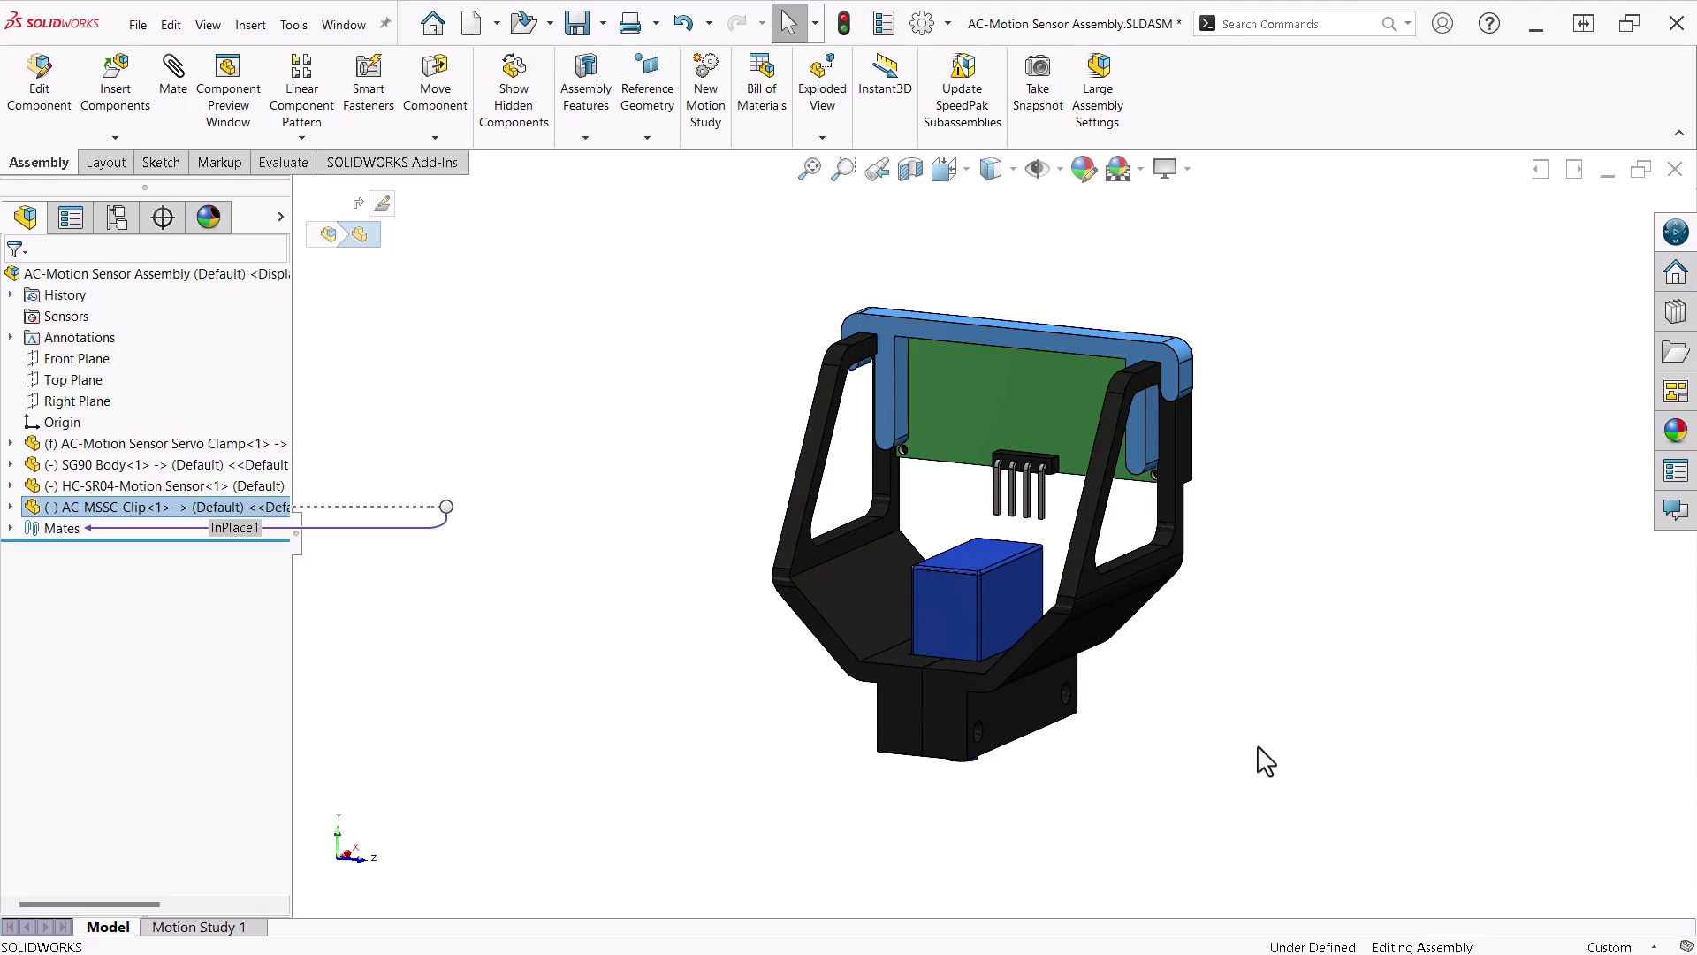
key("Tab")
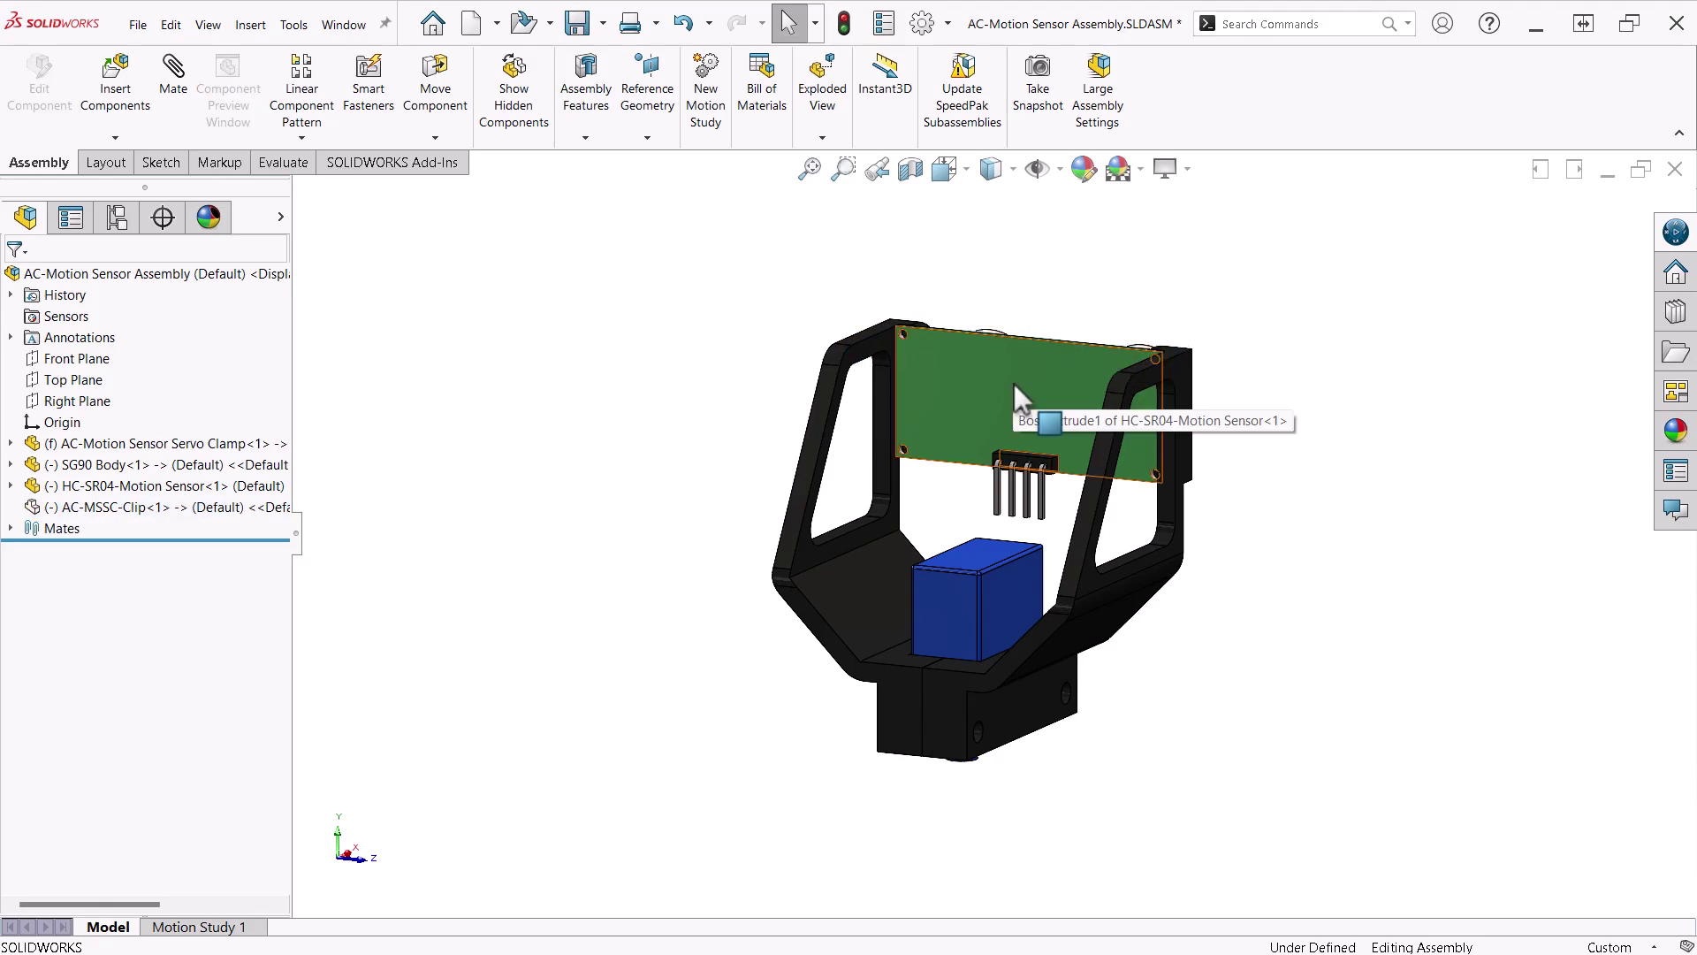
key("Tab")
key("Tab")
middle_click_drag(1006, 579, 1052, 767)
Open the AC-Motion Sensor Servo Clamp part and orbit it to inspect its mounting base
left_click(37, 444)
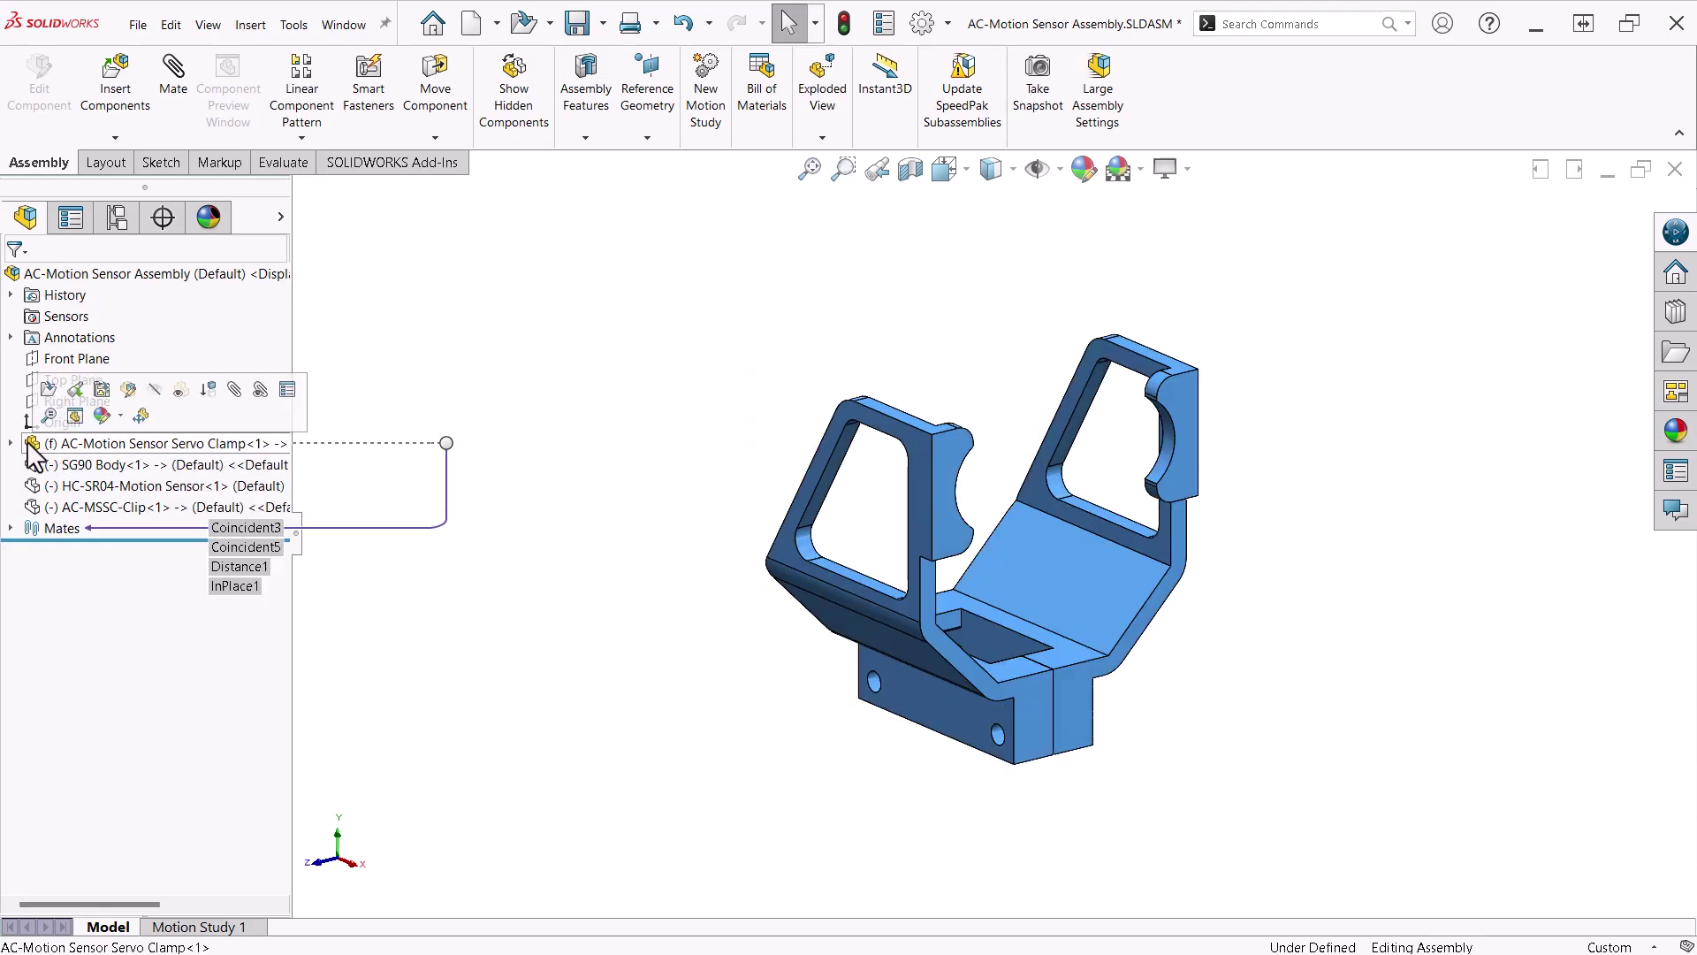
middle_click_drag(807, 867, 781, 804)
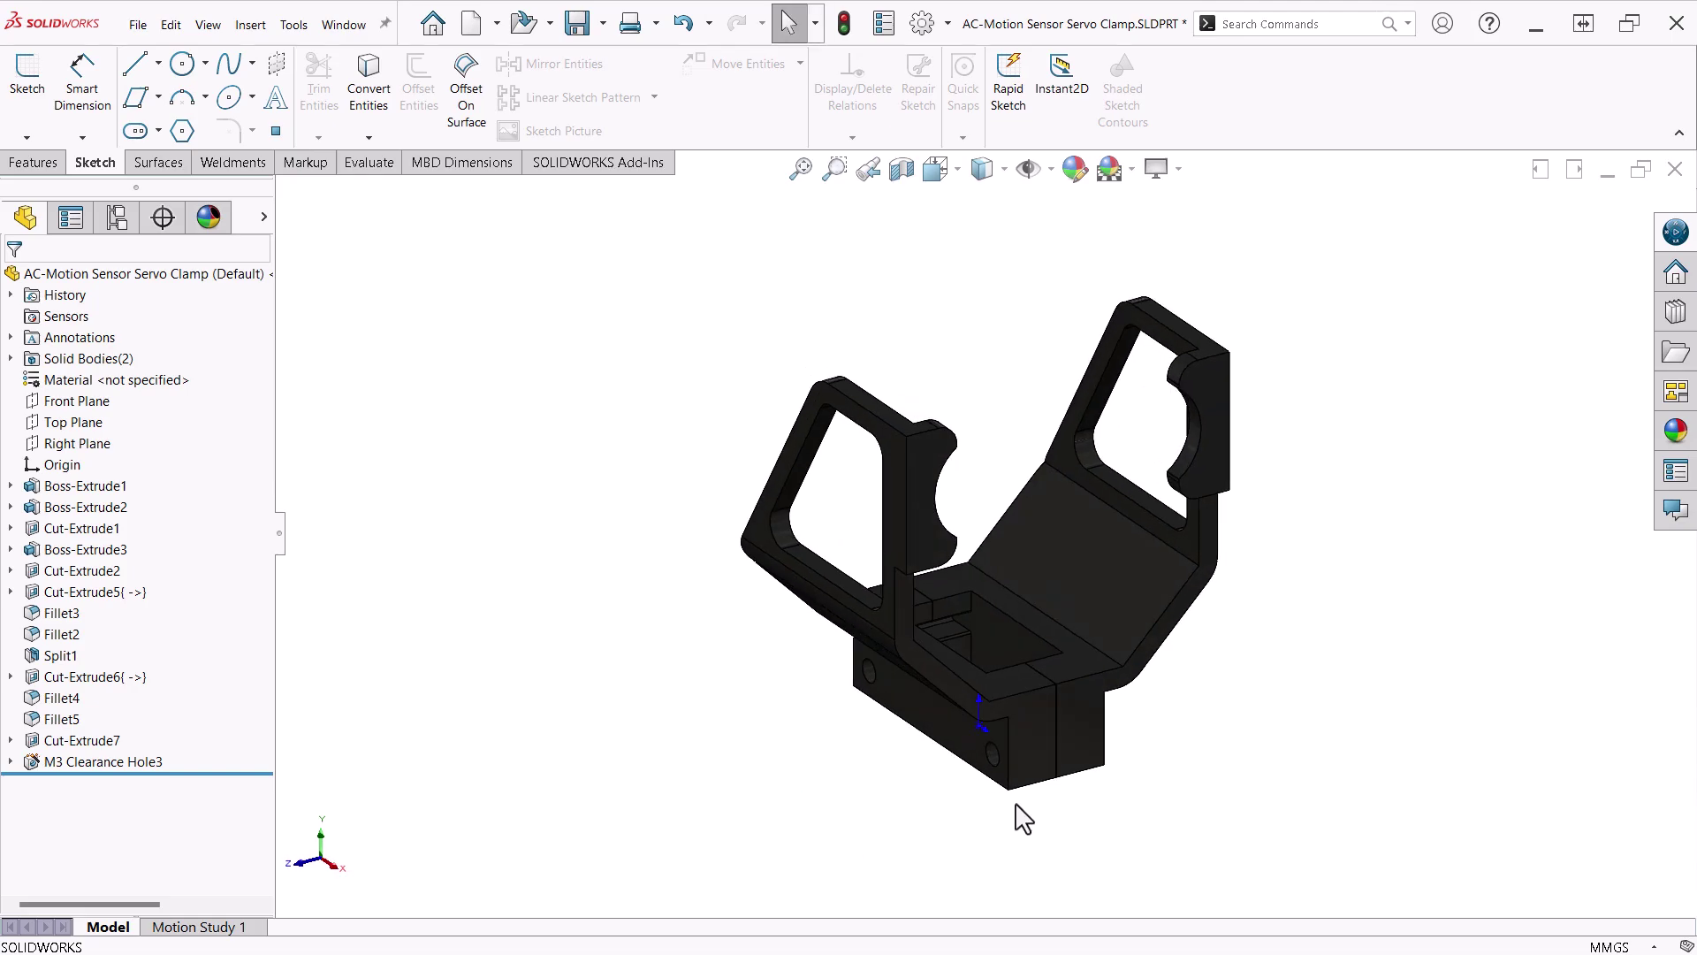
middle_click_drag(1022, 740, 977, 777)
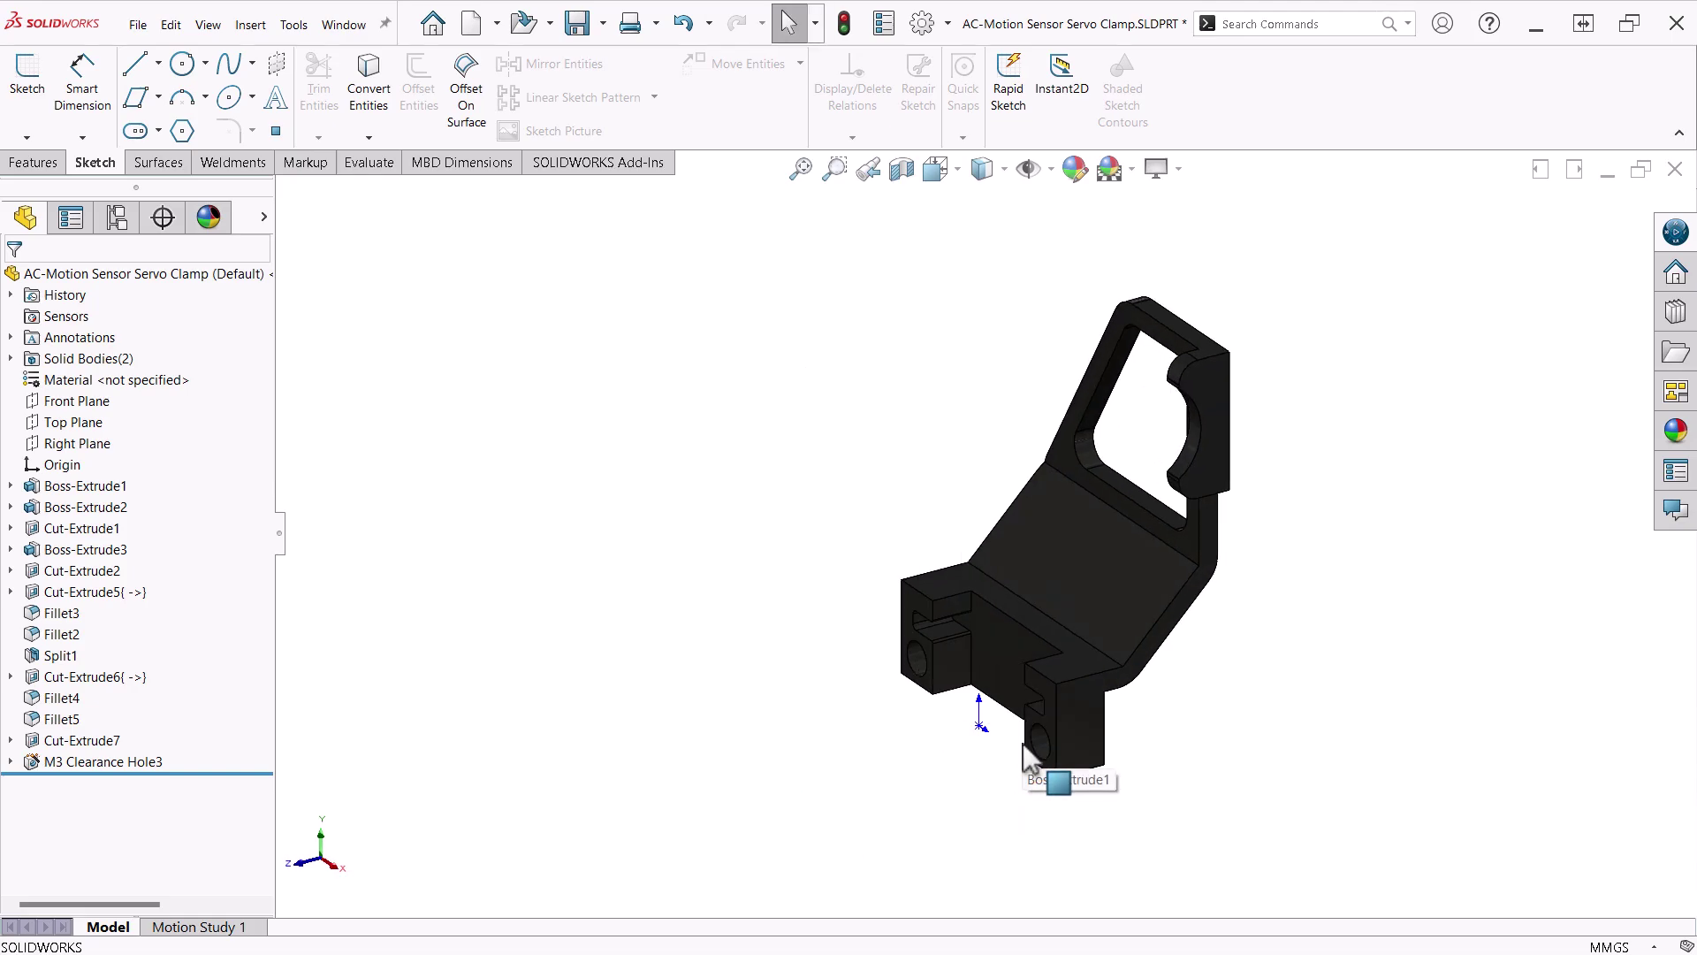
scroll(985, 719, "down", 5)
middle_click_drag(1009, 639, 1087, 470)
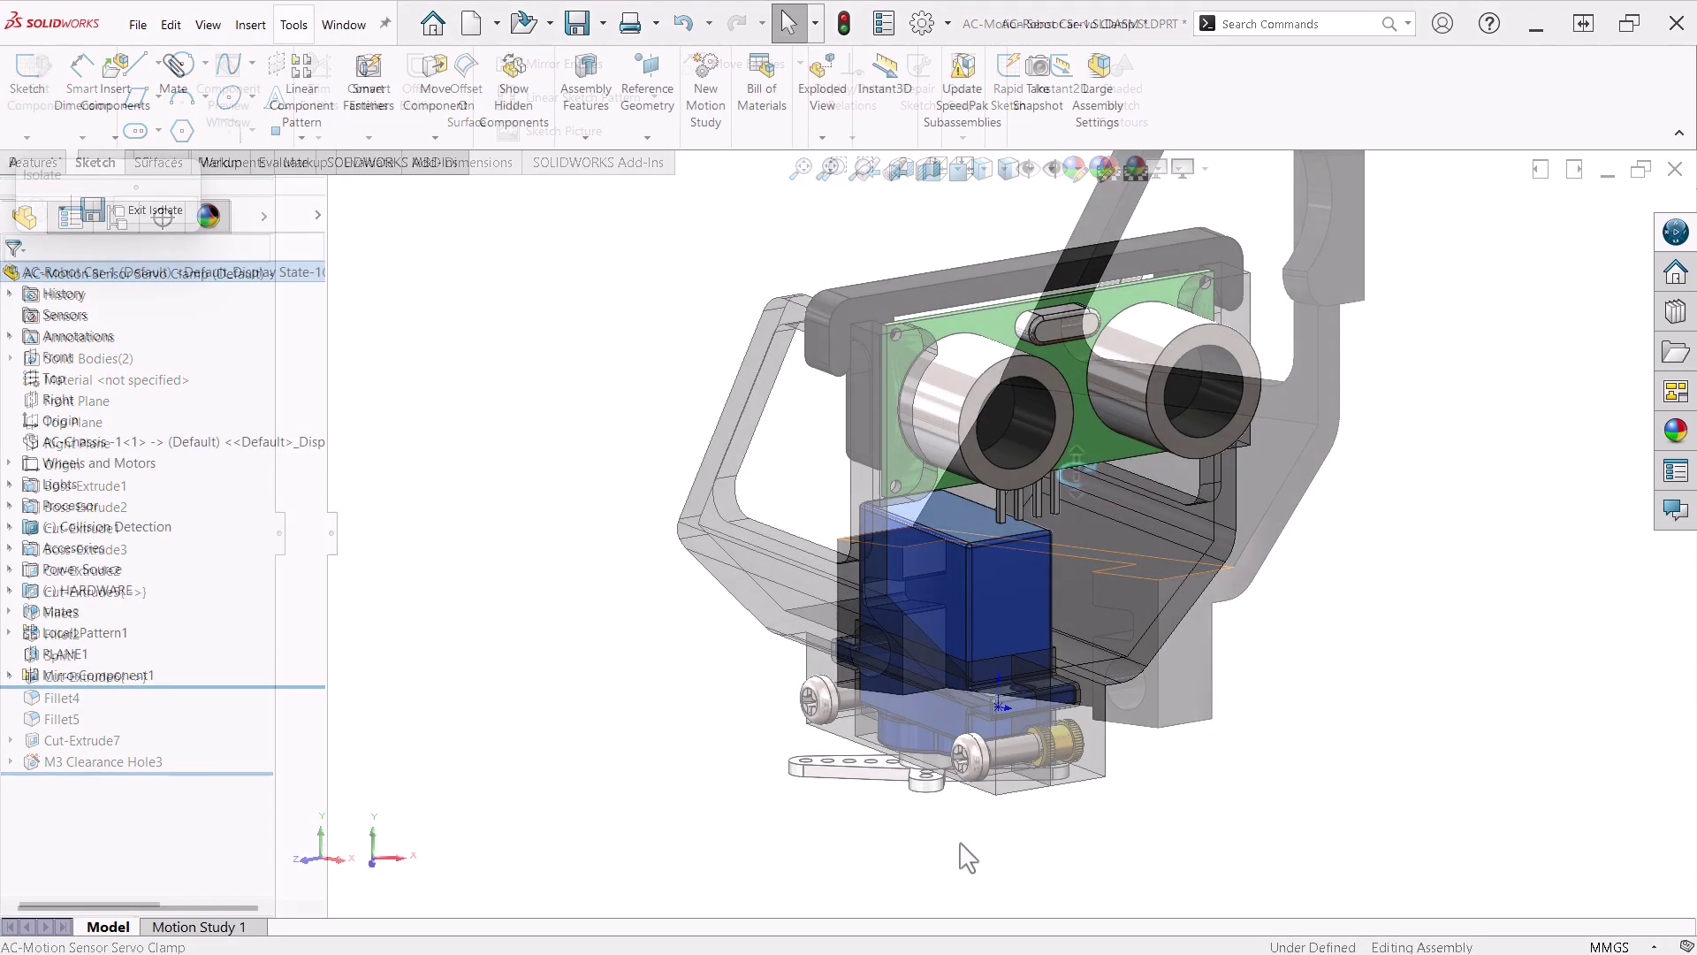
Zoom, orbit and pan to centre the view on the servo's screws and brass inserts
scroll(968, 851, "down", 6)
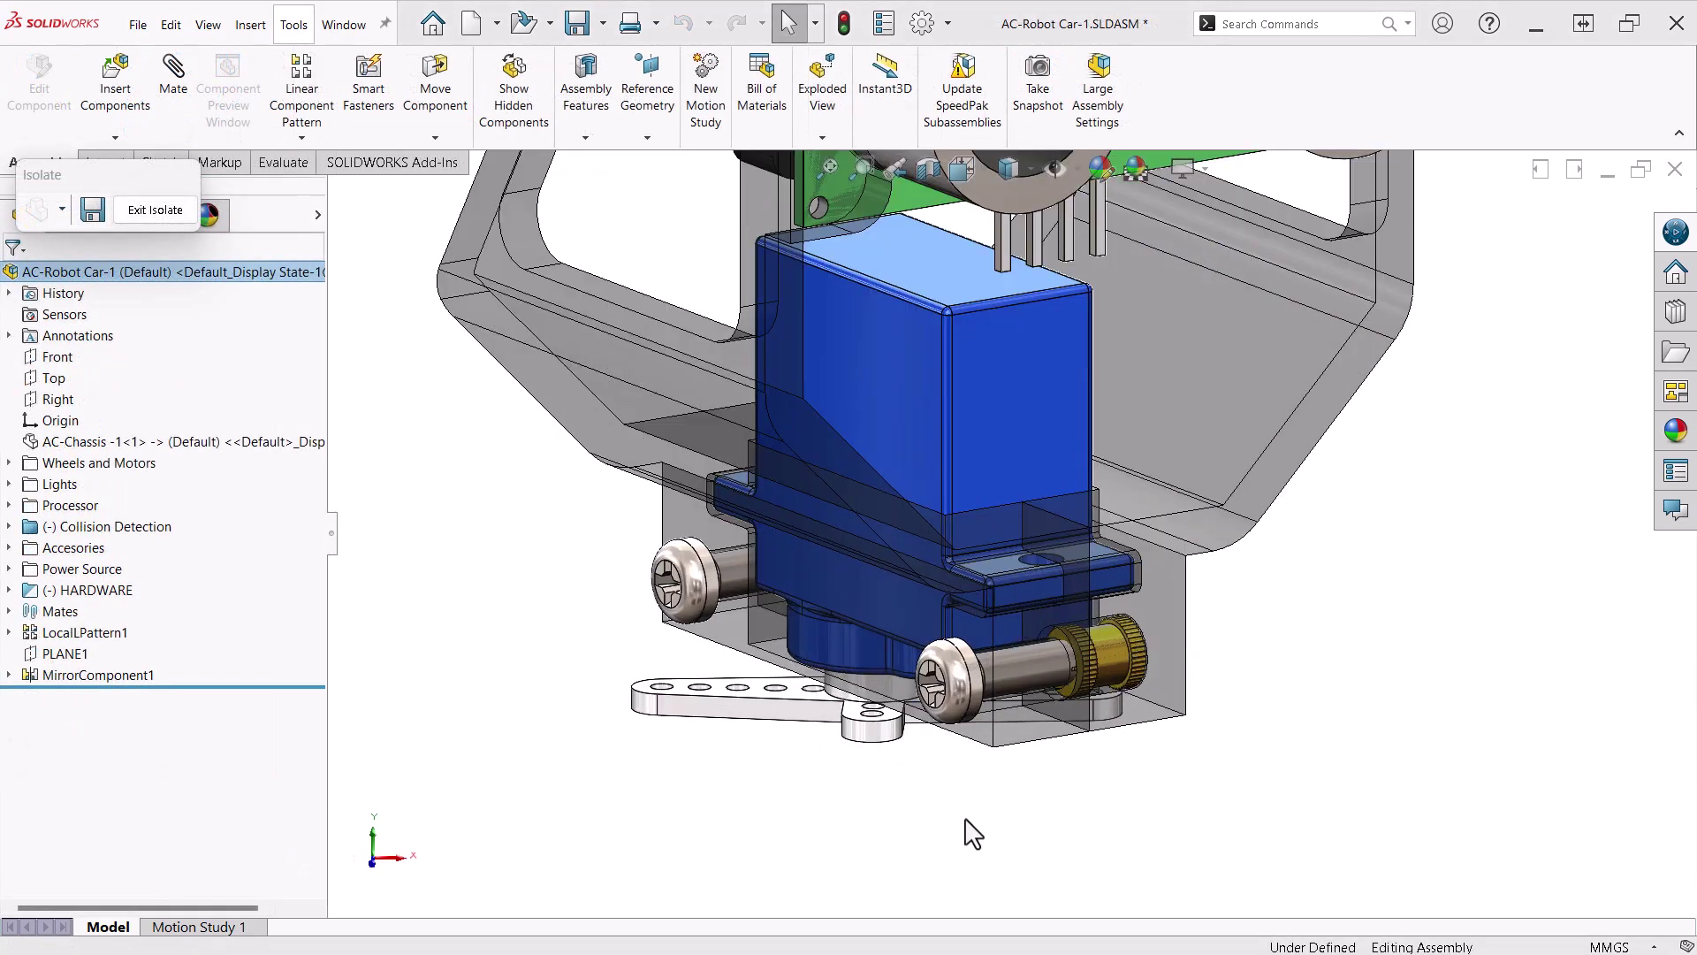
middle_click_drag(972, 833, 821, 793)
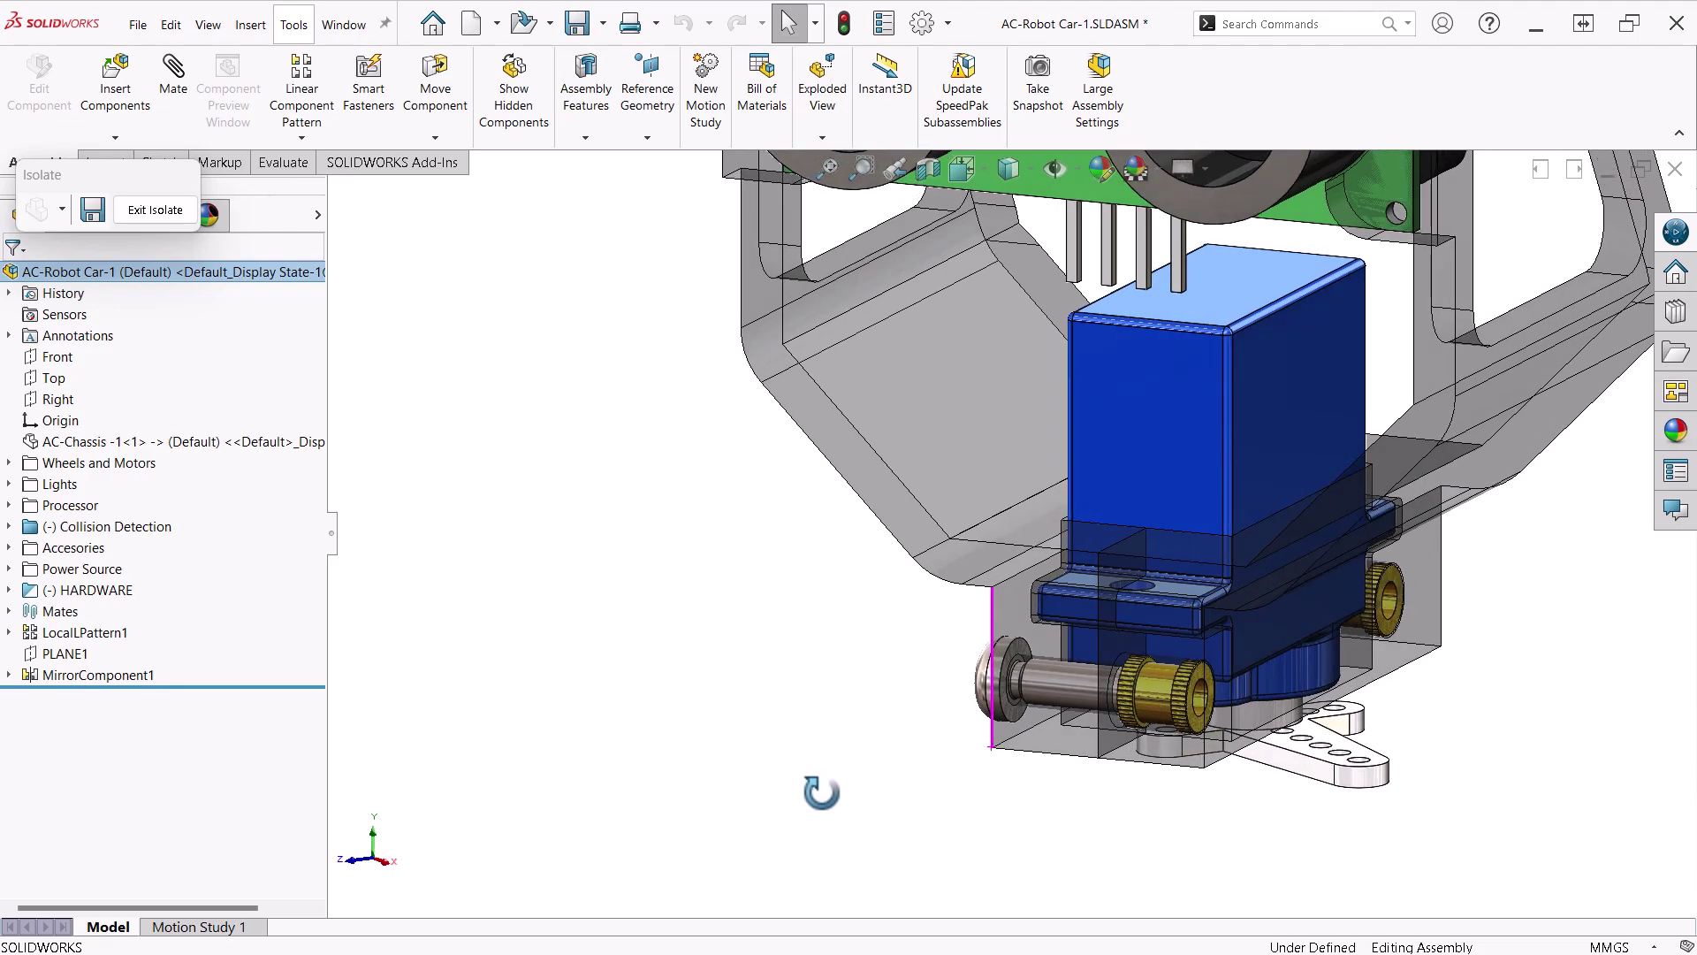
middle_click_drag(1243, 849, 970, 833, "ctrl")
middle_click_drag(788, 847, 831, 831)
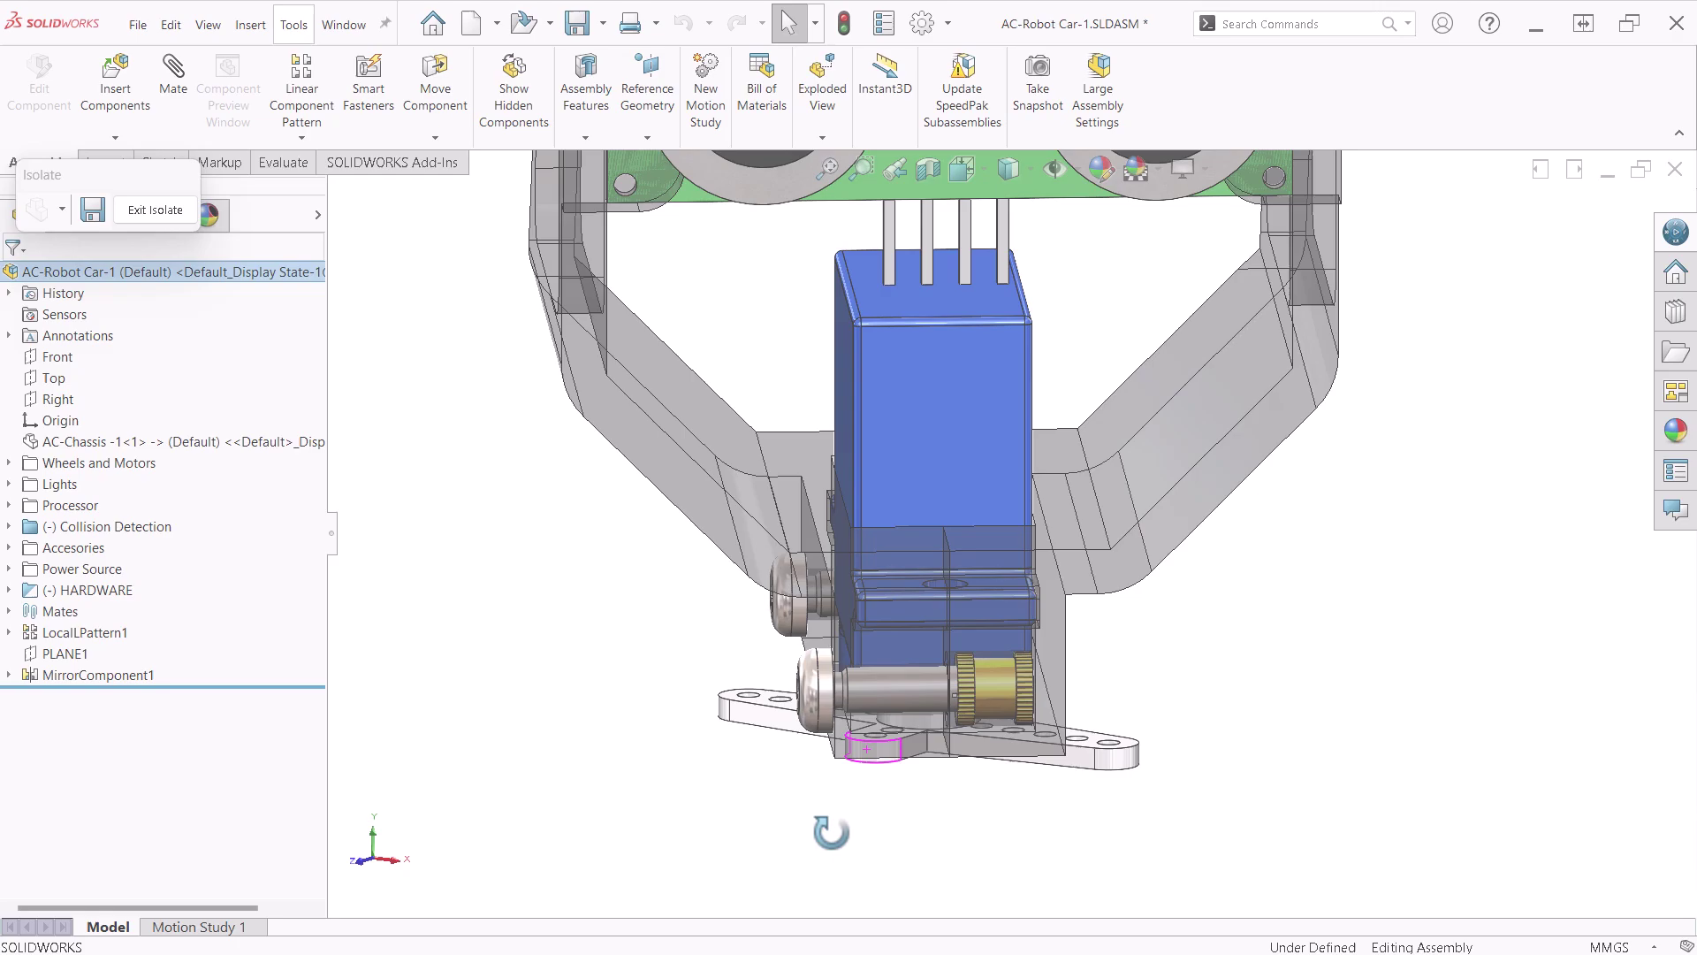